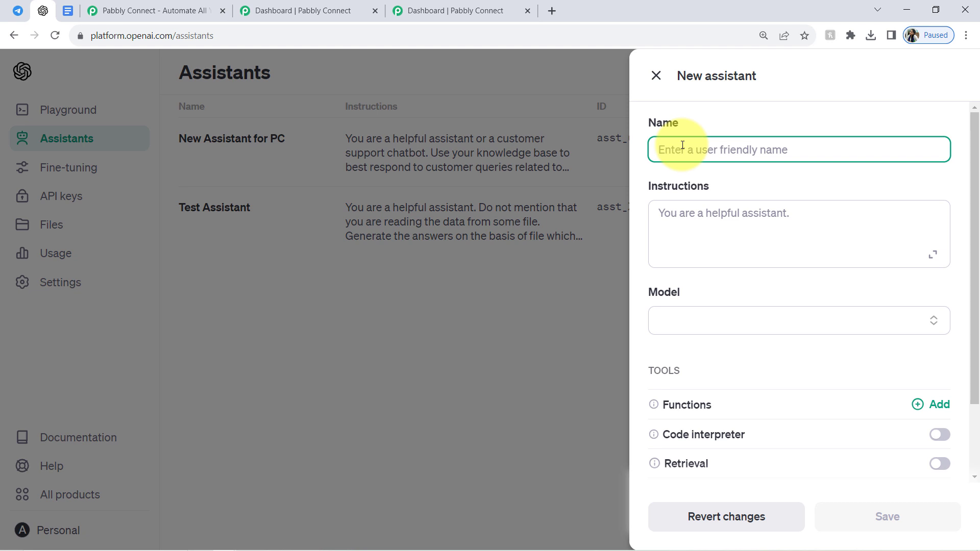
# Name the new assistant "Assistant for Pabbly Connect Queries".
pyautogui.write('Assis')
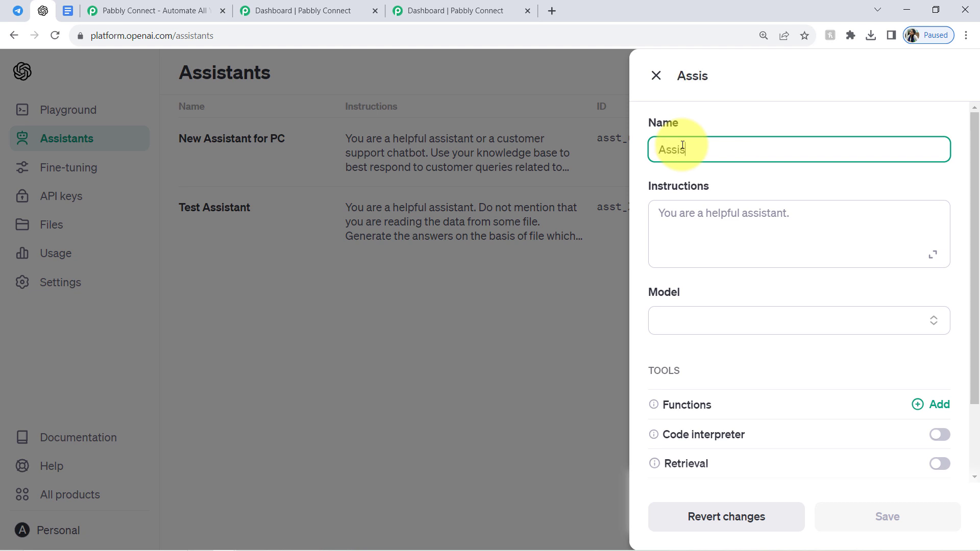
pyautogui.write('tant ofr')
pyautogui.press('BackSpace')
pyautogui.press('BackSpace')
pyautogui.press('BackSpace')
pyautogui.press('BackSpace')
pyautogui.write('for Pabbly Connect Querues')
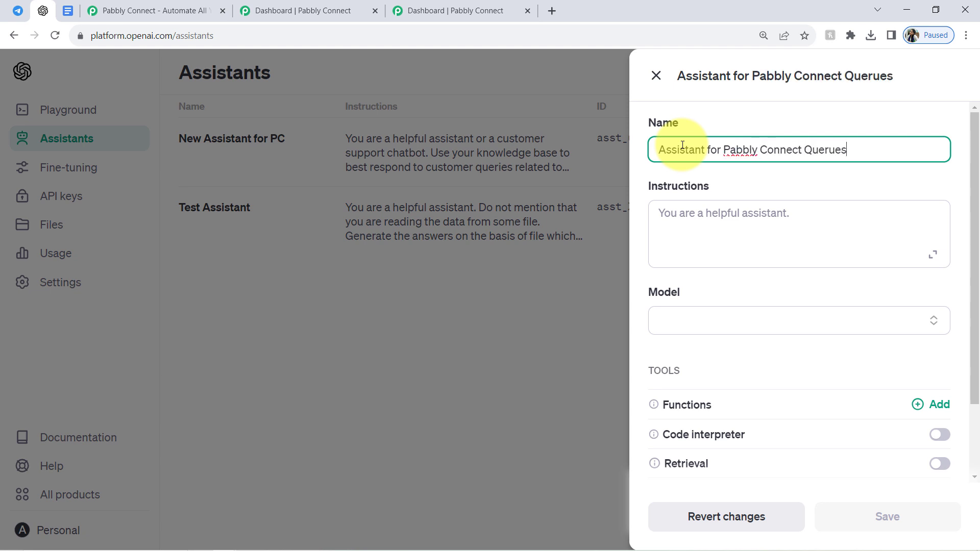
pyautogui.press('BackSpace')
pyautogui.press('BackSpace')
pyautogui.press('BackSpace')
pyautogui.write('ies')
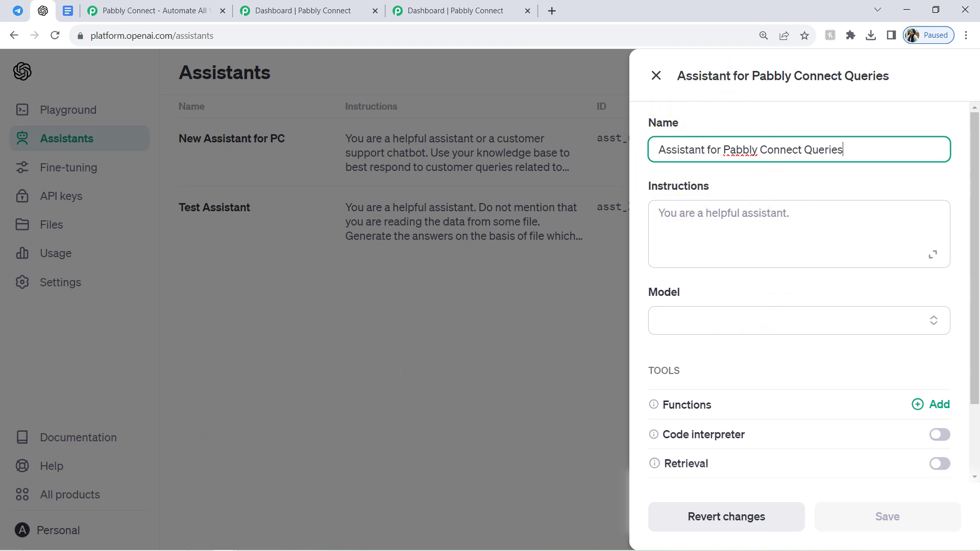
# Fill the assistant's instructions with the customer support chatbot prompt about Pabbly Connect queries kept in the Notepad file "pc pricing".
pyautogui.click(247, 540)
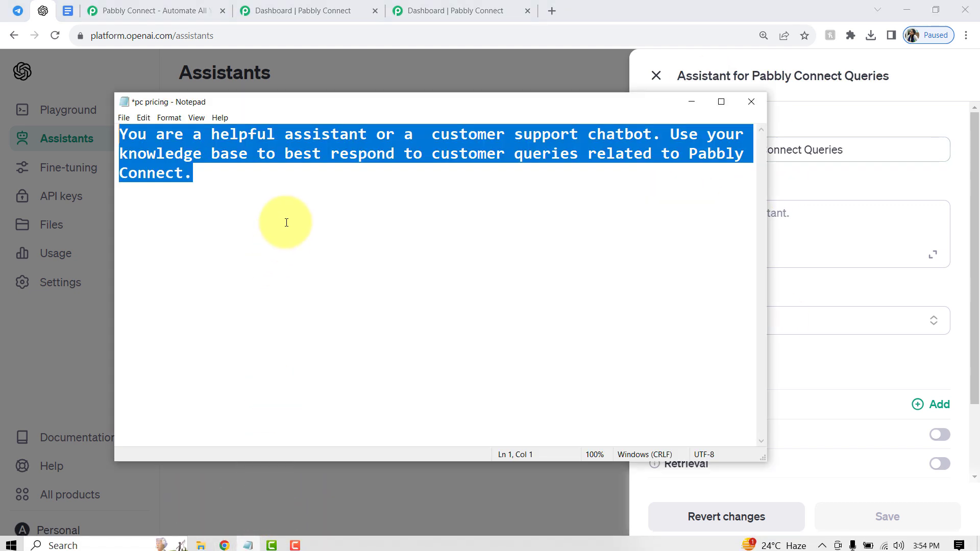
pyautogui.click(798, 219)
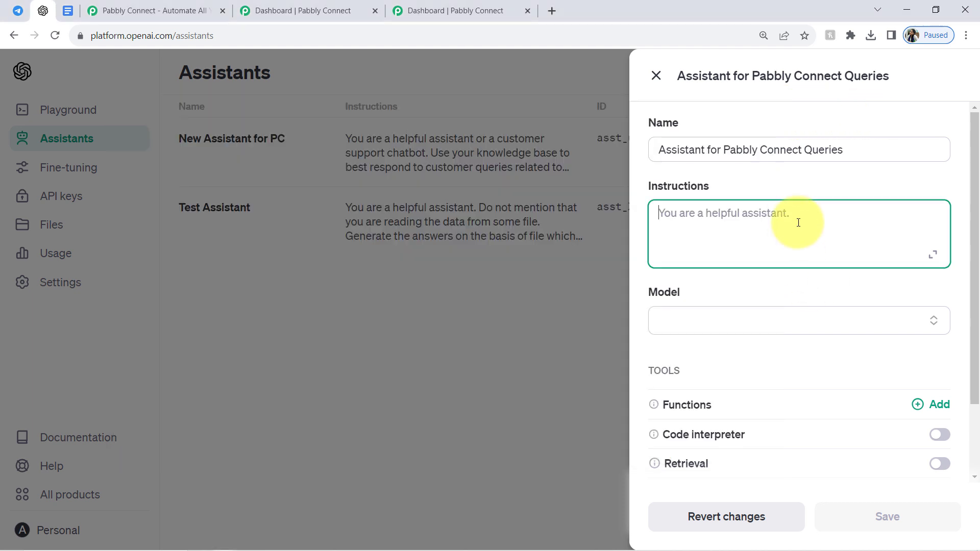
pyautogui.write('You are a helpful assistant or a  customer support chatbot. Use your knowledge base to best respond to customer queries related to Pabbly Connect.')
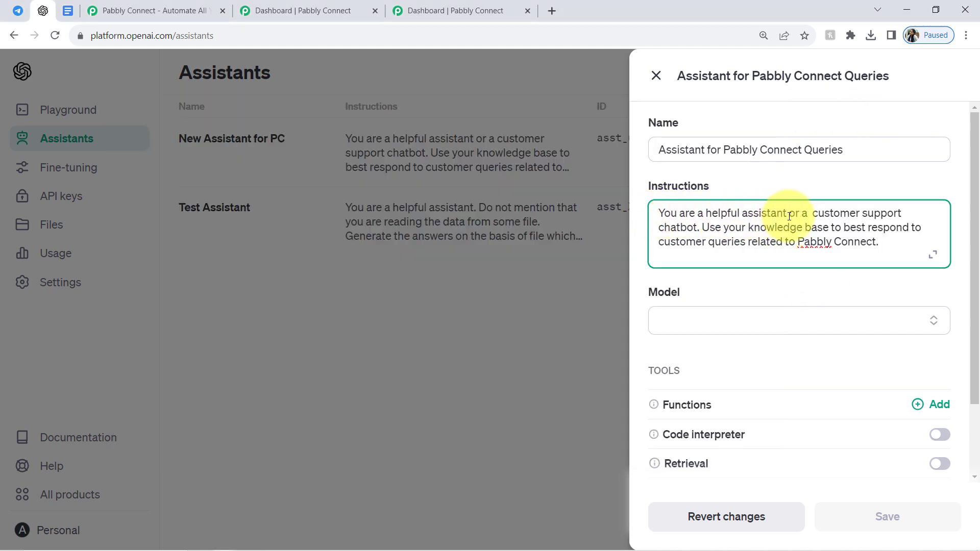
pyautogui.click(709, 227)
pyautogui.moveTo(715, 228); pyautogui.dragTo(883, 237)
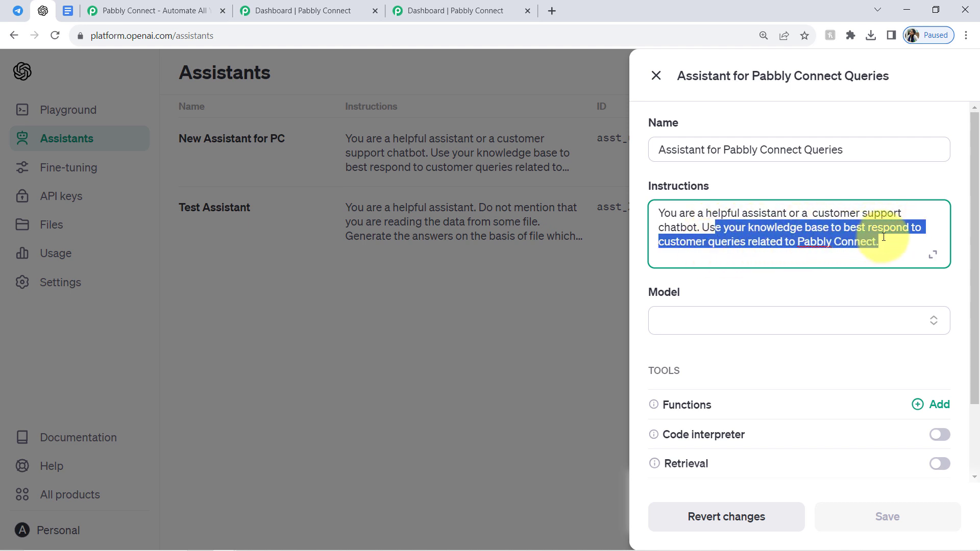
pyautogui.click(763, 227)
pyautogui.moveTo(761, 228); pyautogui.dragTo(871, 243)
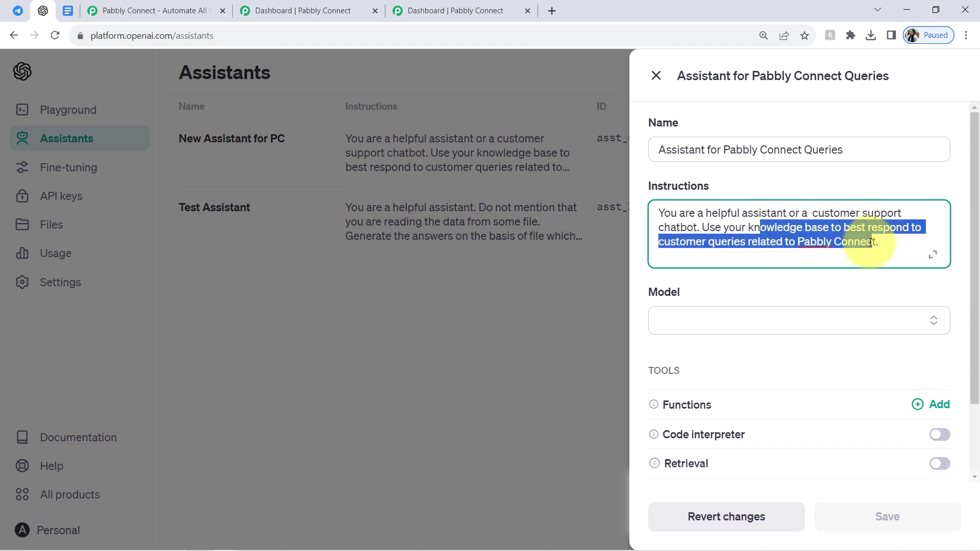
pyautogui.click(817, 237)
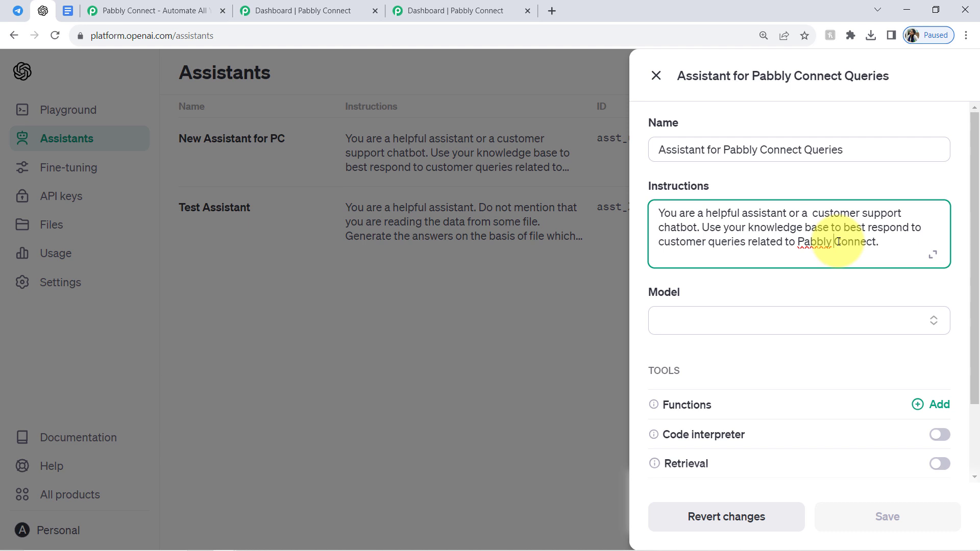
# Show more models for the assistant and choose gpt-3.5-turbo-1106.
pyautogui.click(704, 329)
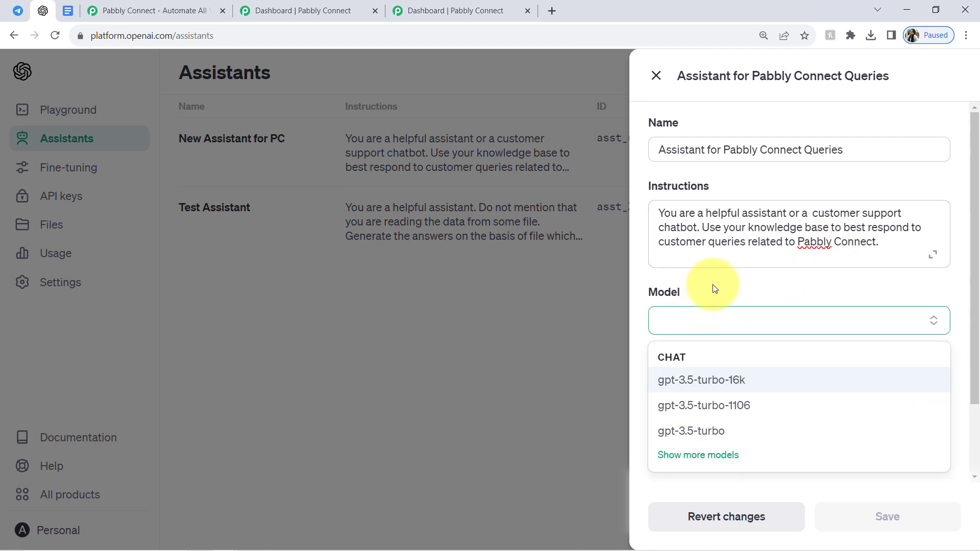
pyautogui.click(691, 456)
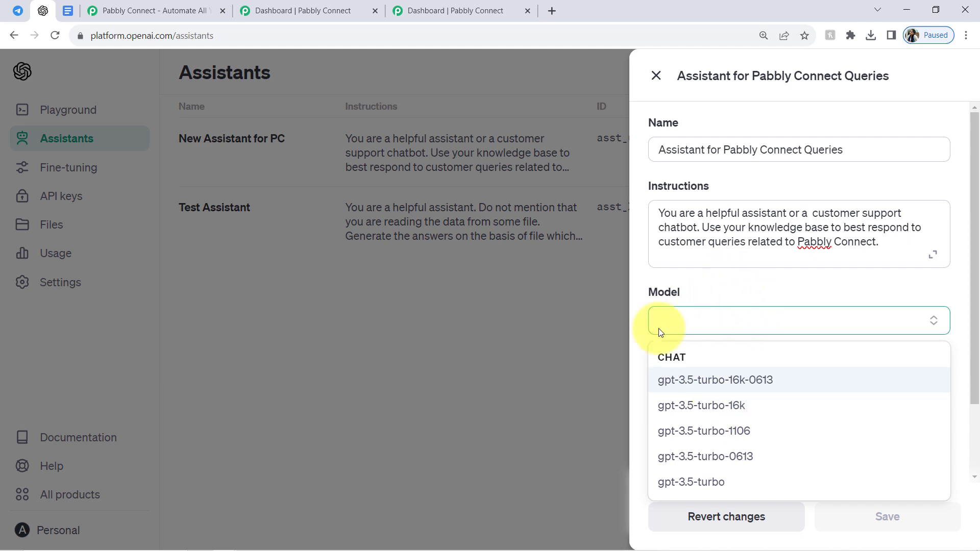
pyautogui.click(679, 433)
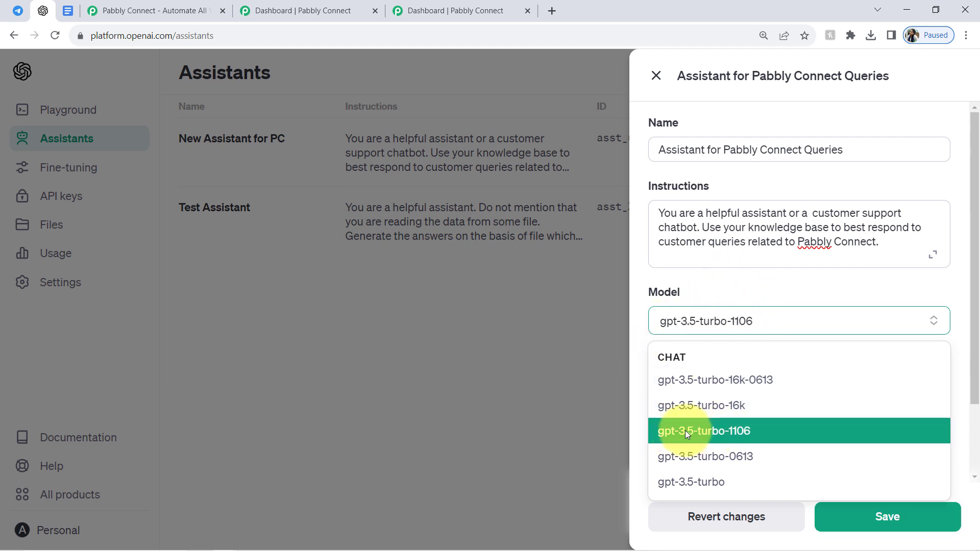
pyautogui.click(746, 434)
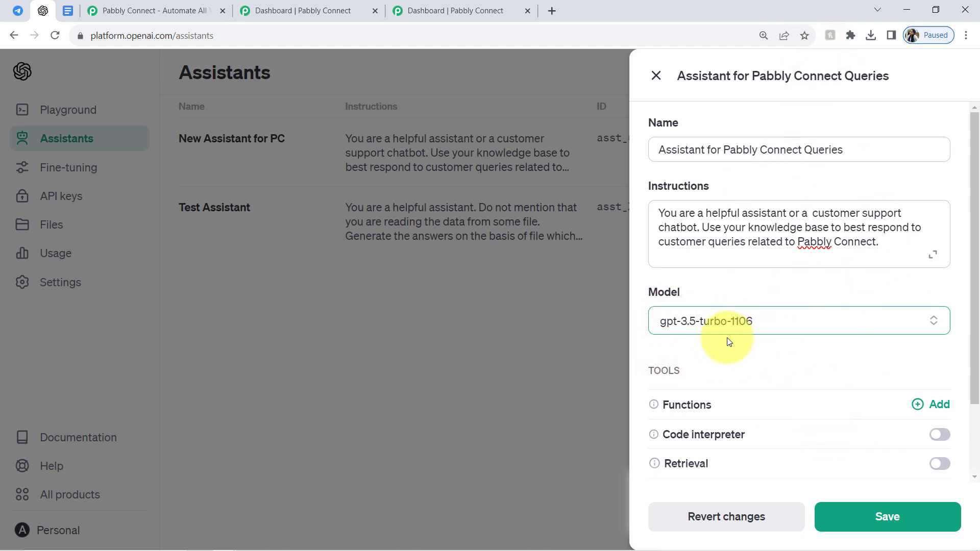
# Examine the explanations of the assistant's Functions, Code interpreter and Retrieval tools.
pyautogui.moveTo(628, 372); pyautogui.dragTo(684, 367)
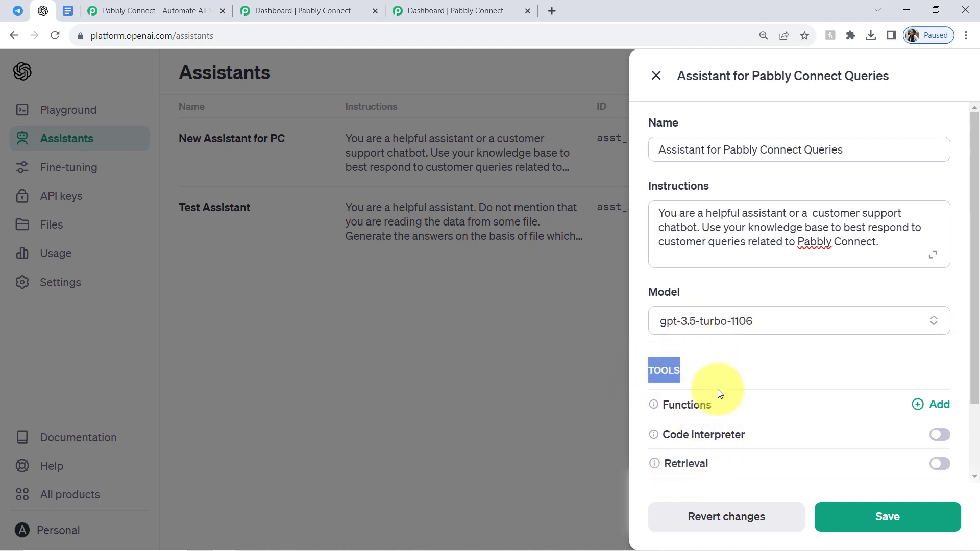
pyautogui.doubleClick(694, 77)
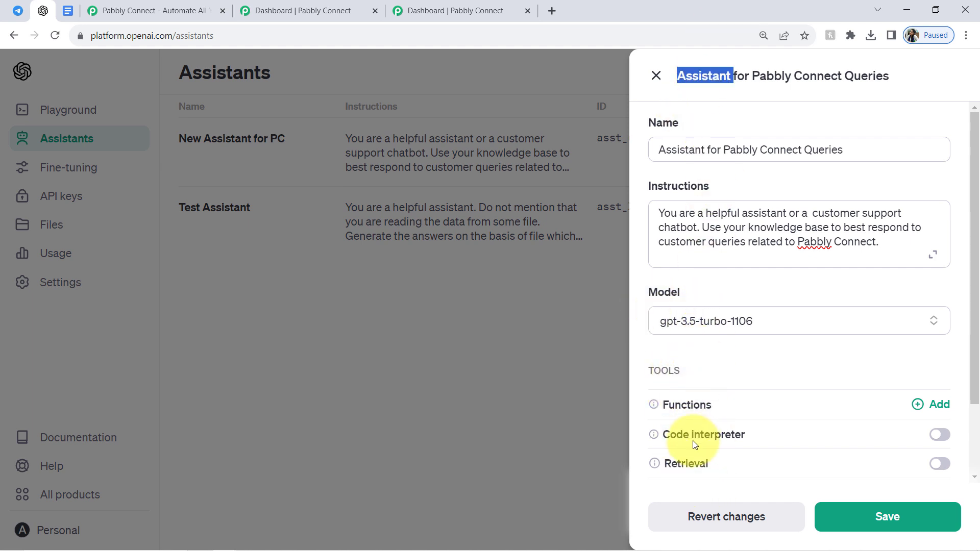
pyautogui.moveTo(686, 438)
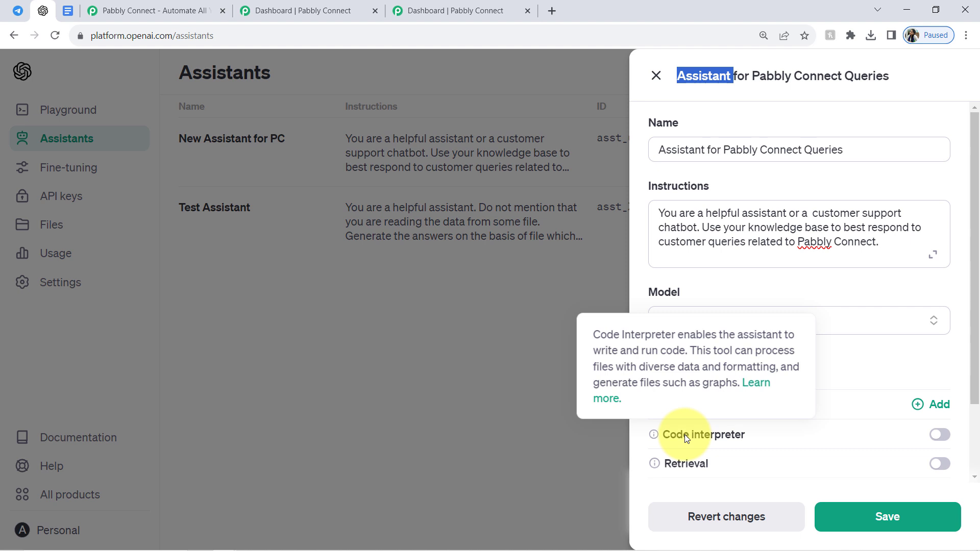
pyautogui.click(844, 361)
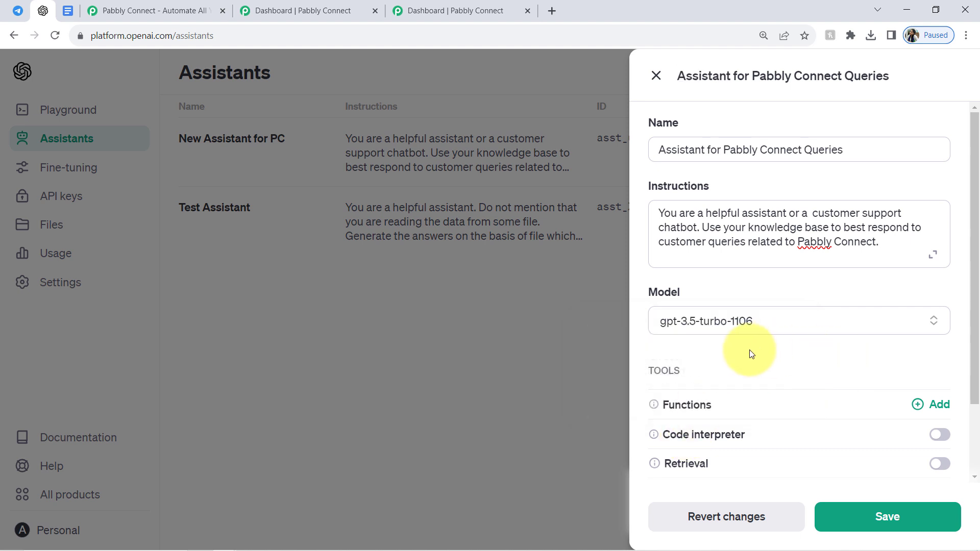
pyautogui.moveTo(653, 406)
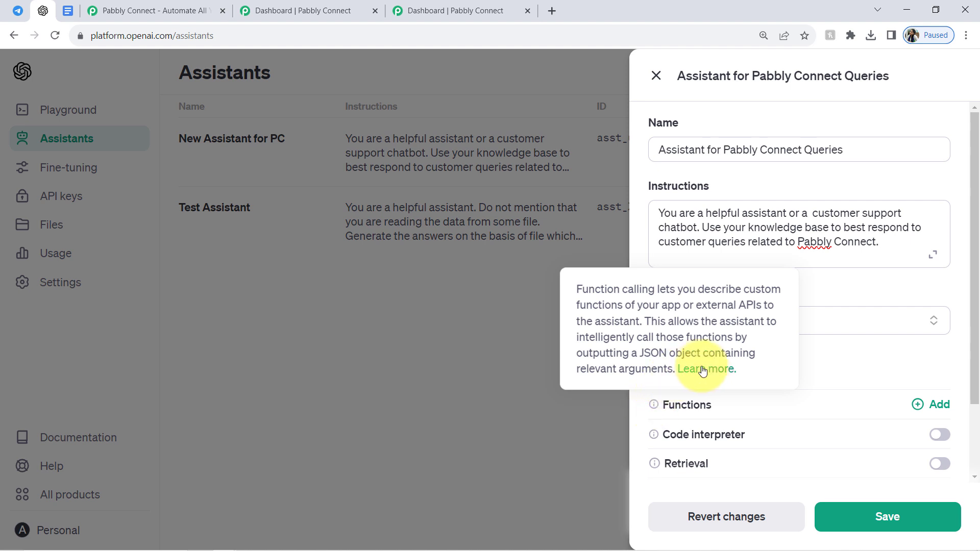
pyautogui.moveTo(654, 438)
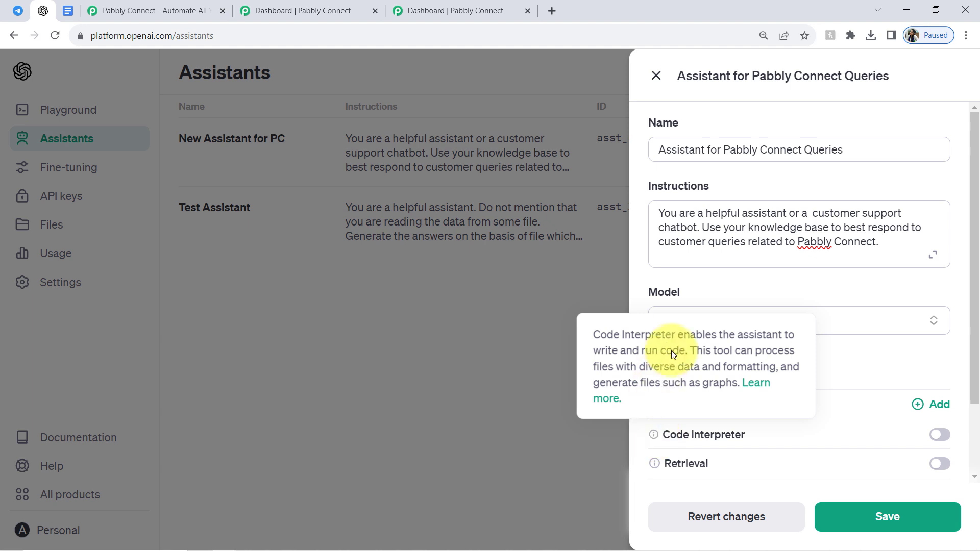
pyautogui.moveTo(657, 466)
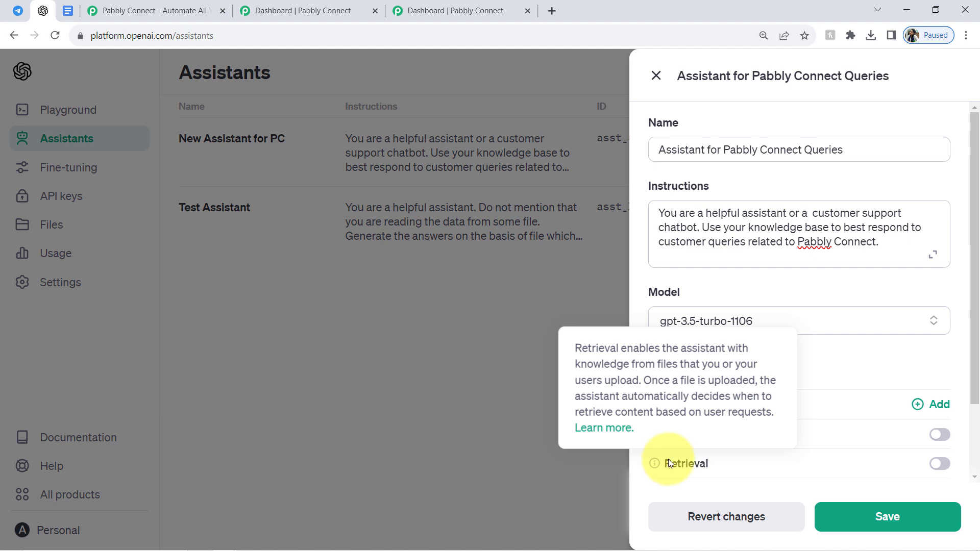
pyautogui.moveTo(978, 368); pyautogui.dragTo(972, 429)
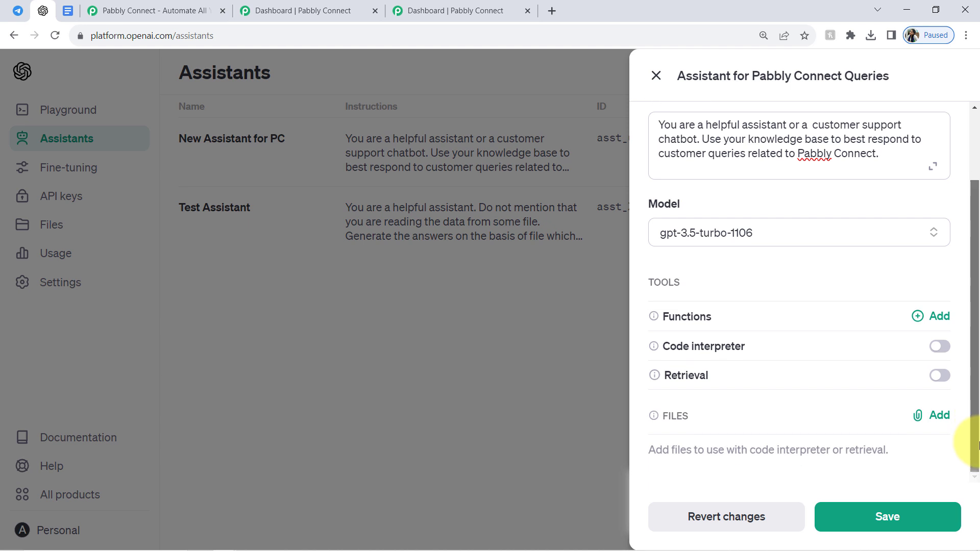
pyautogui.moveTo(654, 377)
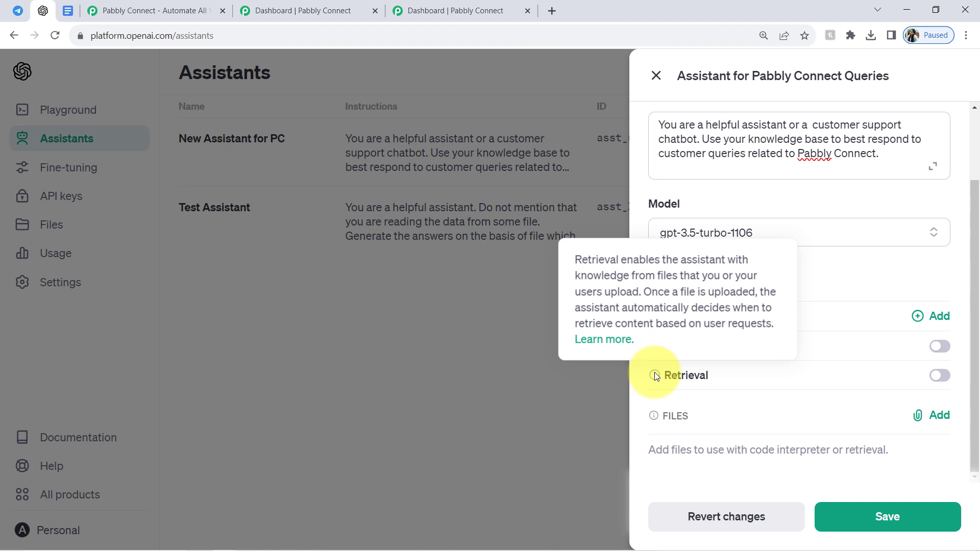
pyautogui.moveTo(697, 371)
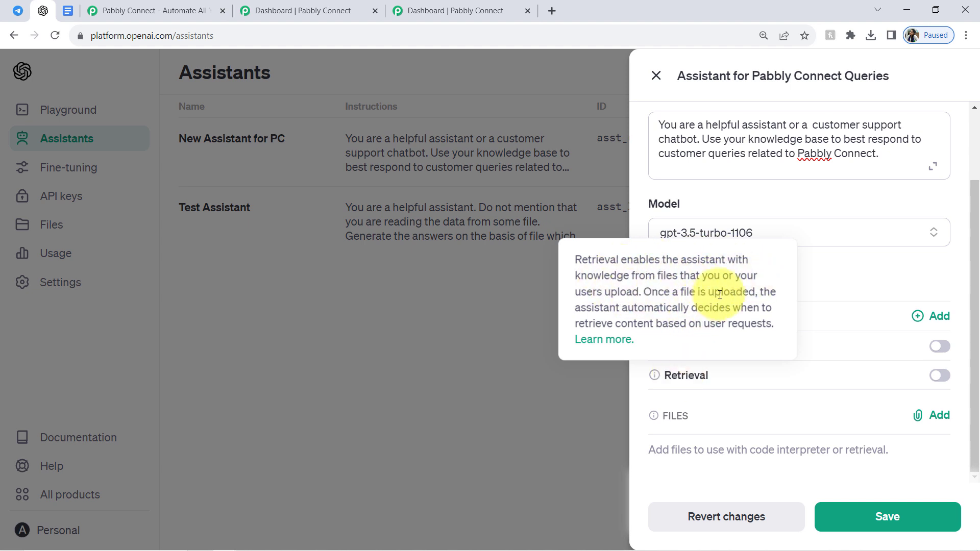
pyautogui.moveTo(604, 308); pyautogui.dragTo(760, 323)
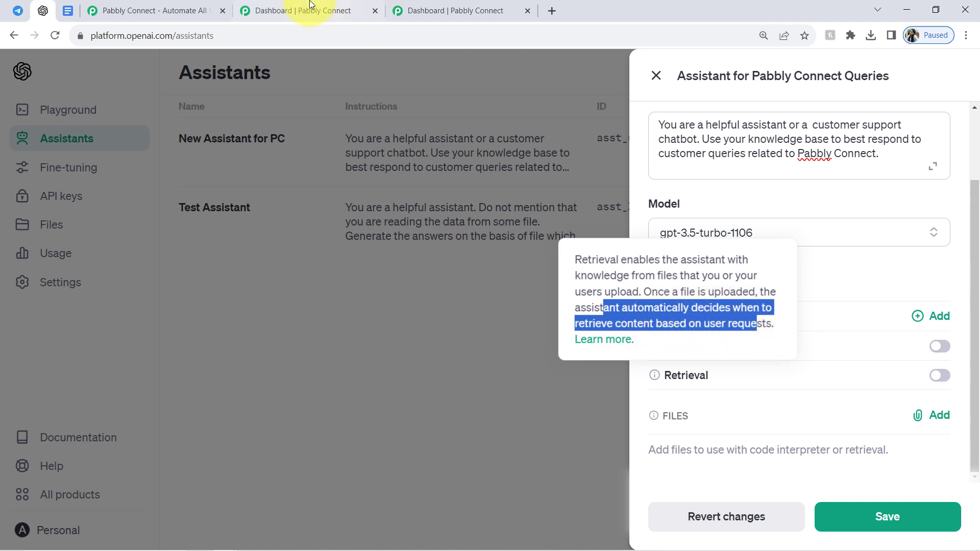
# Switch to Google Docs and review the title and overview of the Pabbly Connect Knowledgebase document.
pyautogui.click(76, 11)
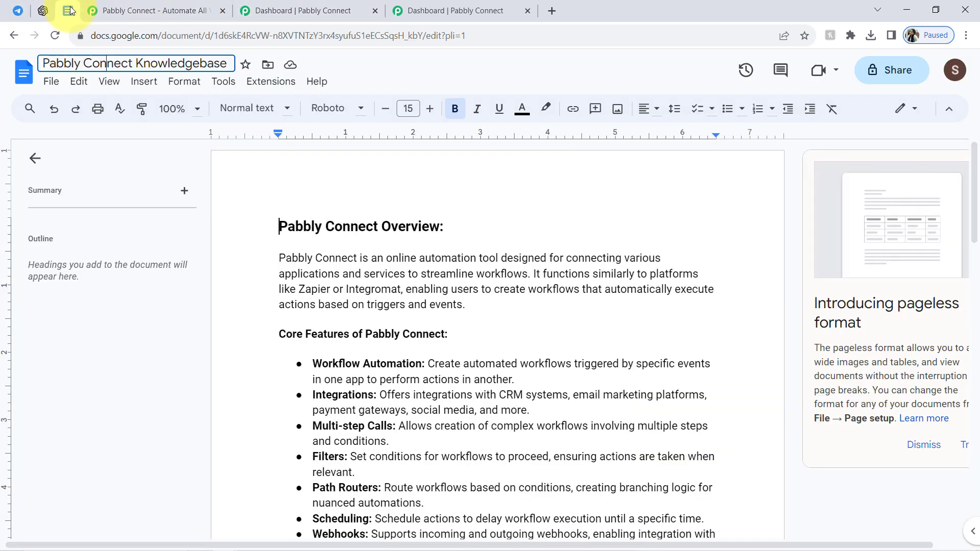
pyautogui.moveTo(43, 62); pyautogui.dragTo(171, 68)
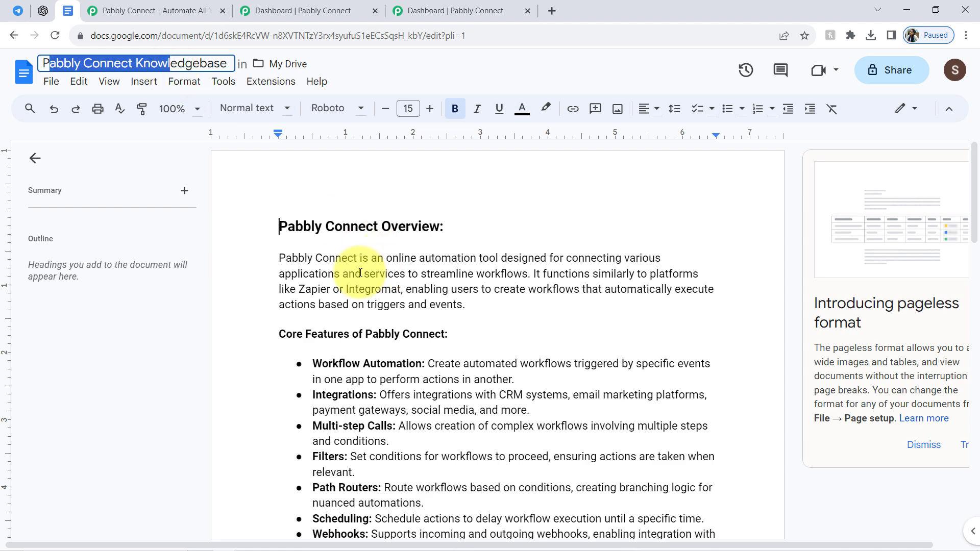
pyautogui.moveTo(310, 304); pyautogui.dragTo(367, 336)
pyautogui.moveTo(304, 226); pyautogui.dragTo(406, 227)
pyautogui.moveTo(975, 211); pyautogui.dragTo(977, 182)
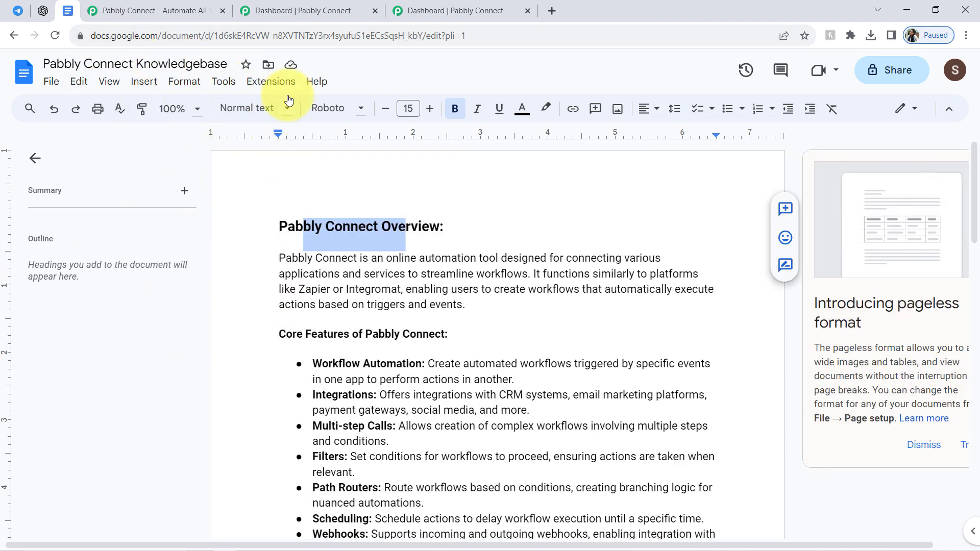
pyautogui.click(174, 68)
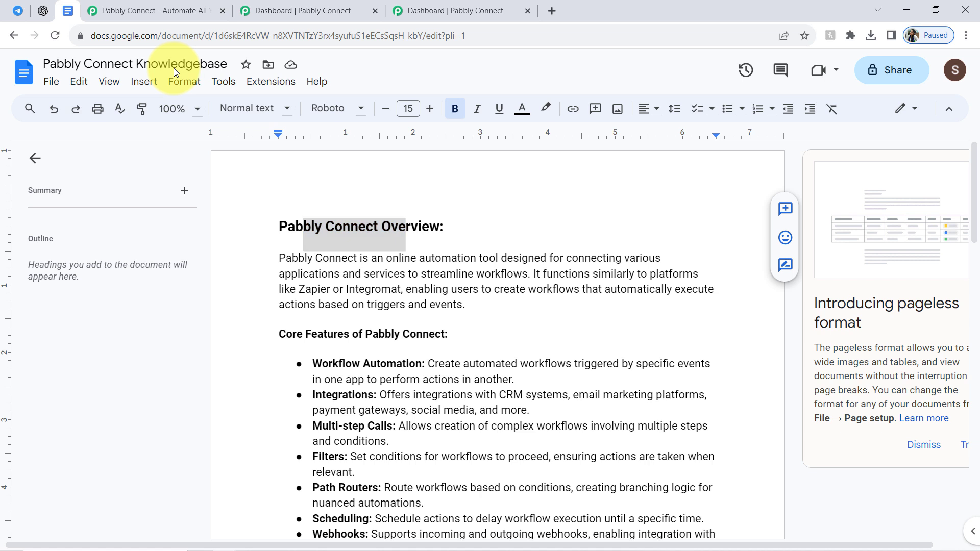
# Download the knowledgebase document as a PDF named "Pabbly Connect Knowledgebase (2)" into the Extra Images folder.
pyautogui.click(51, 81)
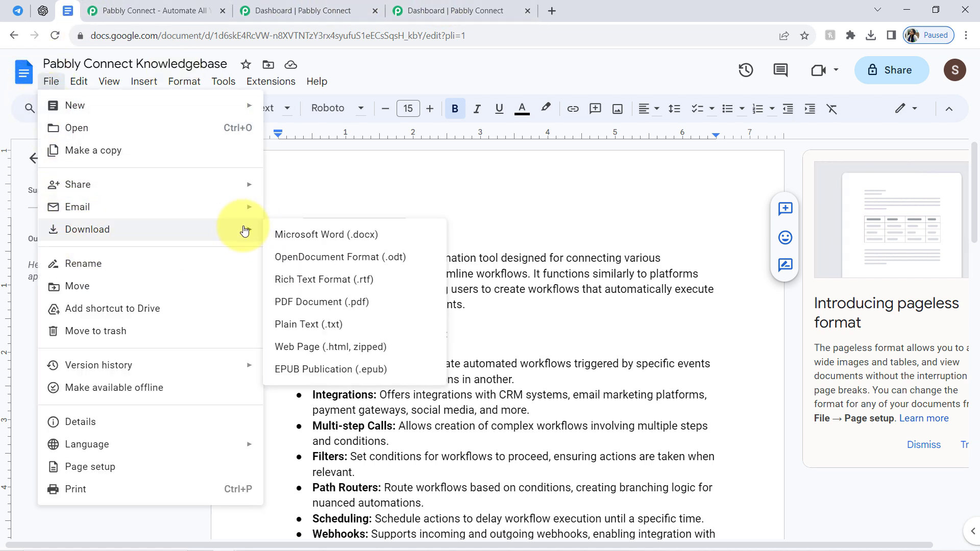
pyautogui.press('Escape')
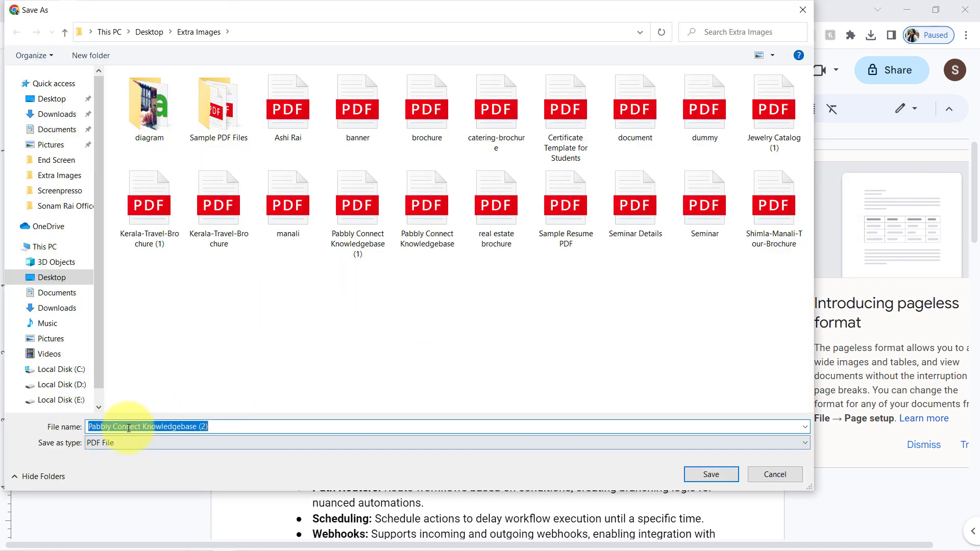
pyautogui.click(709, 478)
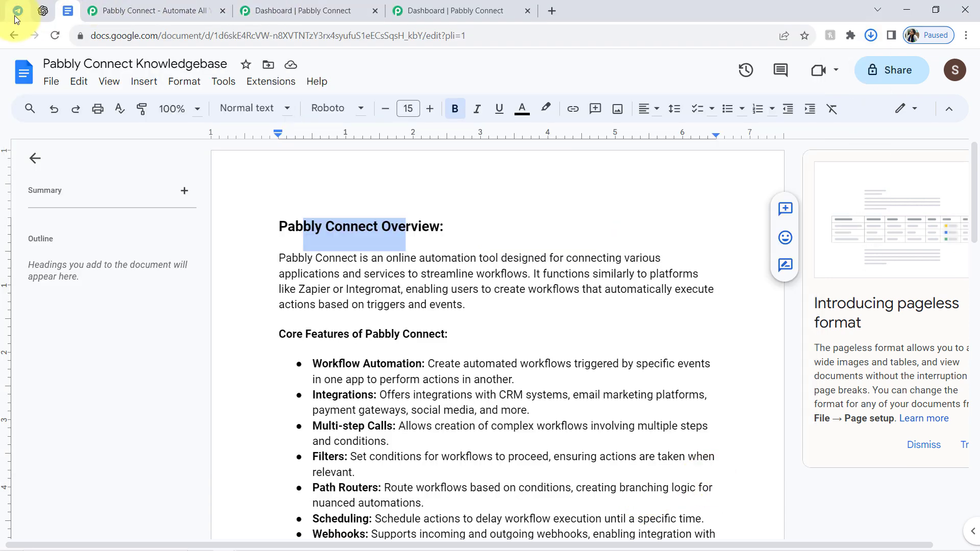
# Switch to the OpenAI platform and attach "Pabbly Connect Knowledgebase (2).pdf" from the Extra Images folder to the assistant's files.
pyautogui.click(42, 11)
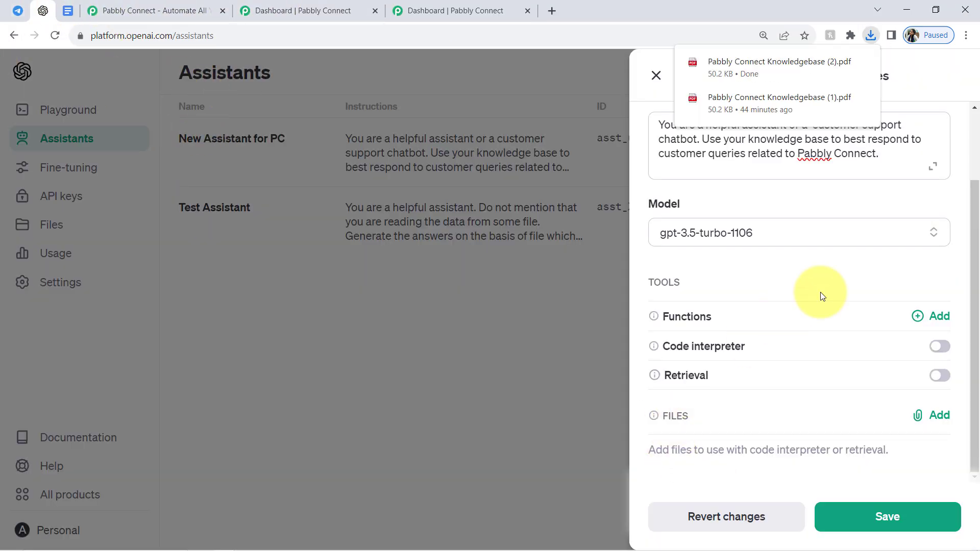
pyautogui.click(943, 420)
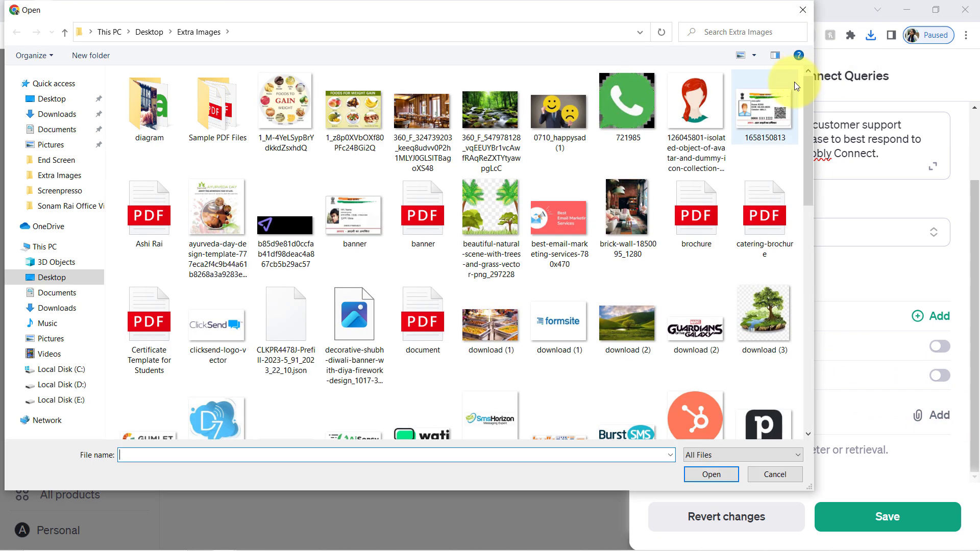
pyautogui.click(685, 194)
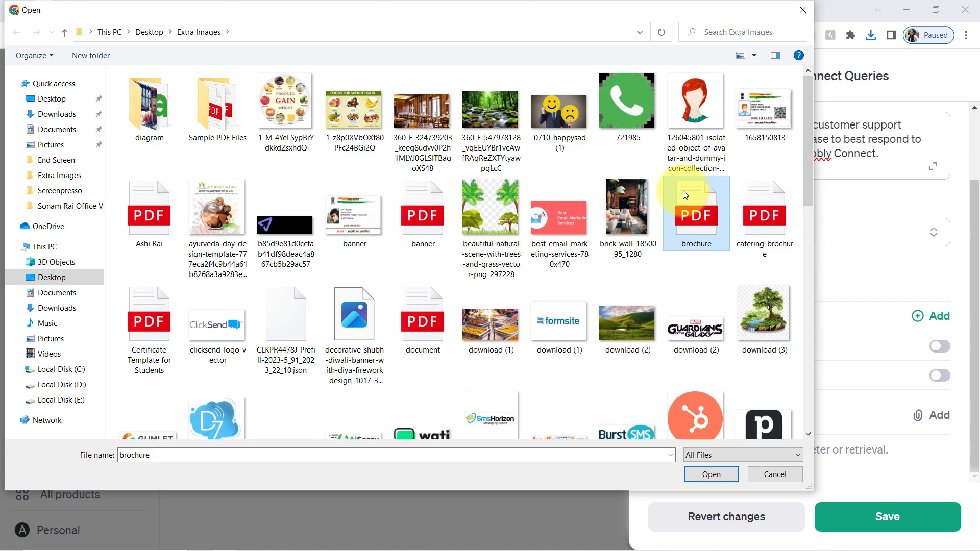
pyautogui.press('p')
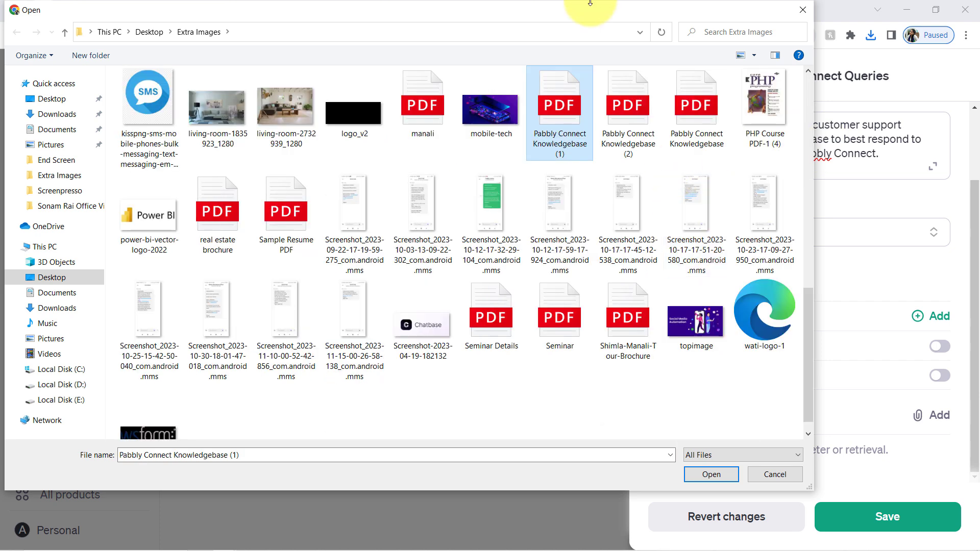
pyautogui.doubleClick(618, 121)
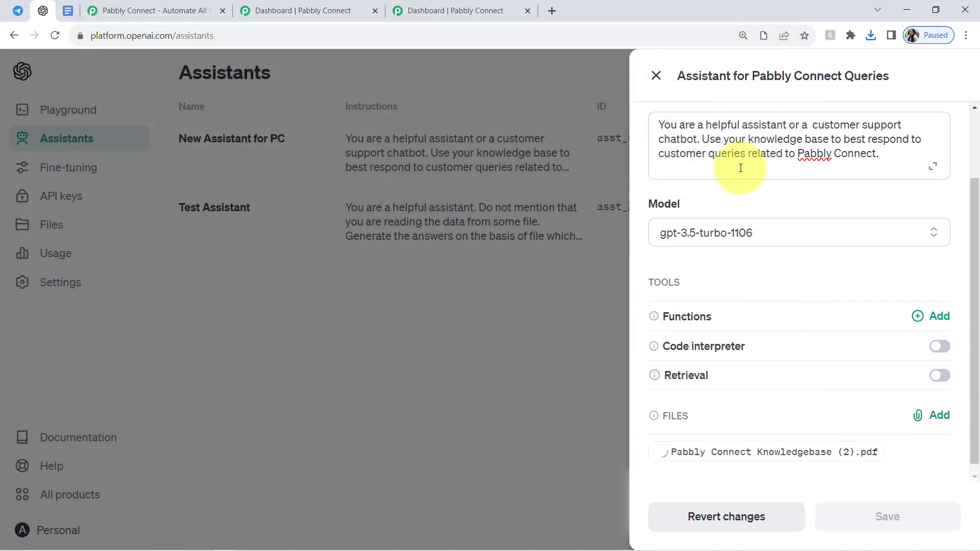
pyautogui.scroll(-1, 975, 438)
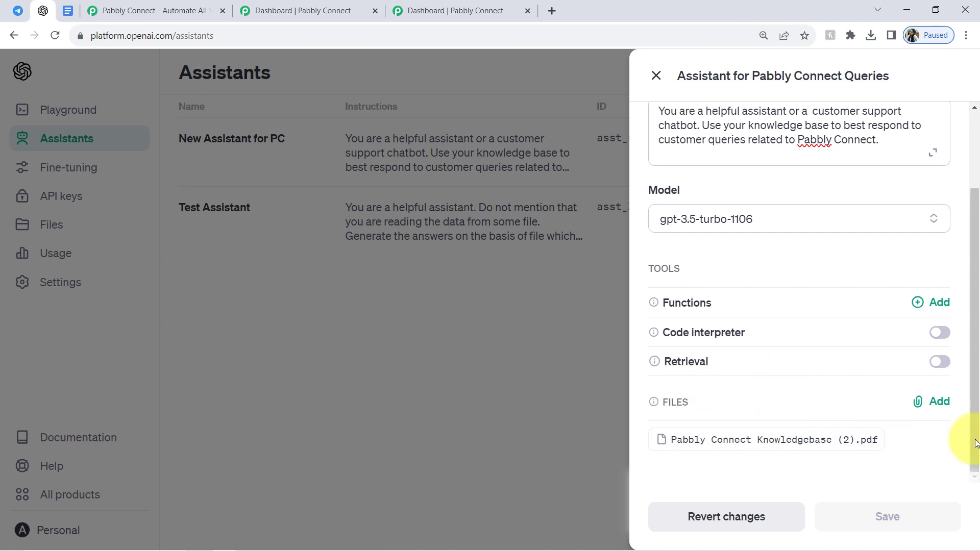
pyautogui.scroll(2, 974, 499)
pyautogui.scroll(-2, 970, 390)
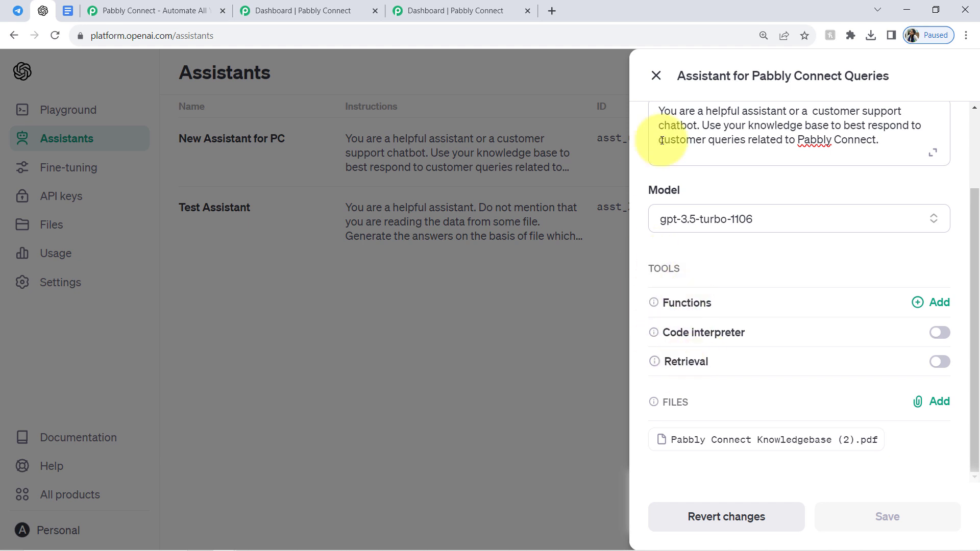
# Enable Retrieval for the assistant, save it and dismiss the notification.
pyautogui.moveTo(693, 76); pyautogui.dragTo(734, 76)
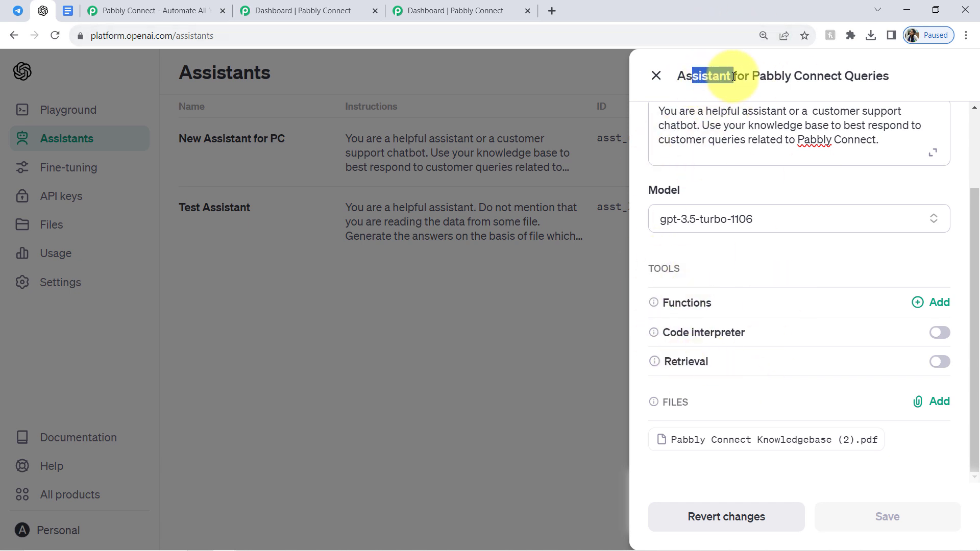
pyautogui.click(938, 362)
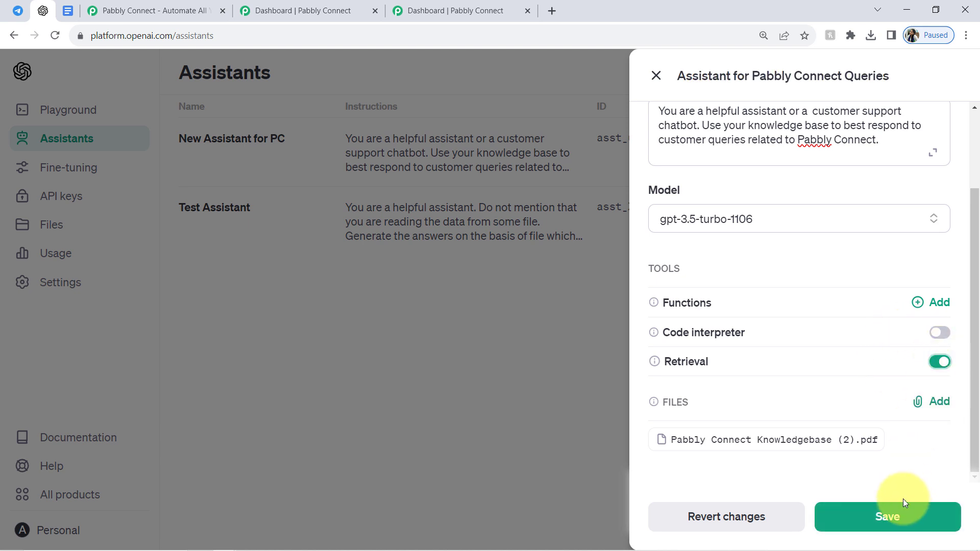
pyautogui.click(895, 518)
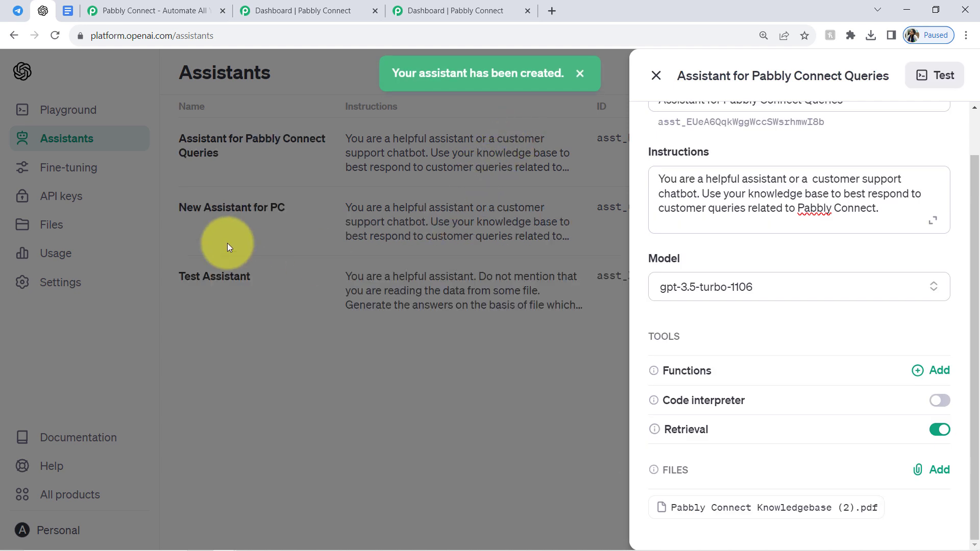
pyautogui.click(580, 75)
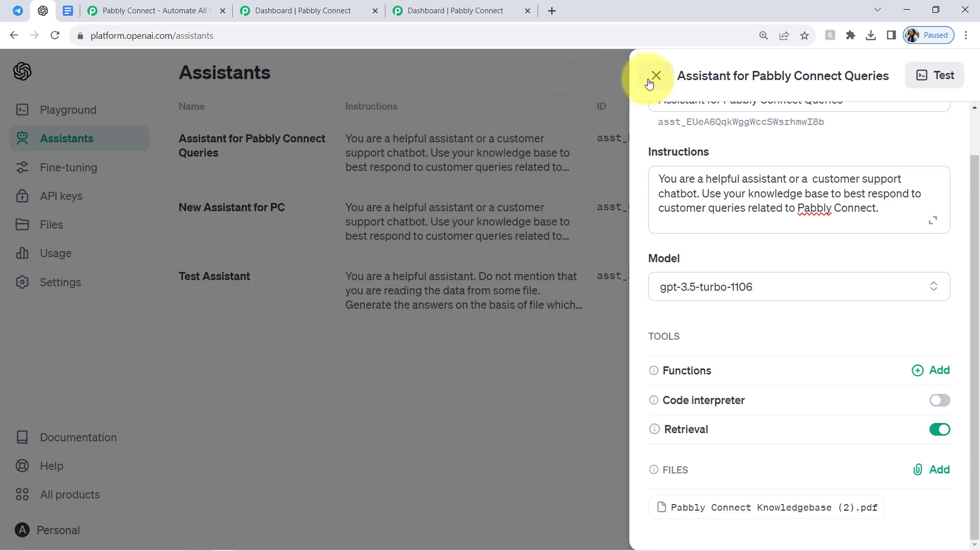
# Review the saved assistant's name, instructions, model, tools and attached file, and close its details.
pyautogui.scroll(1, 974, 167)
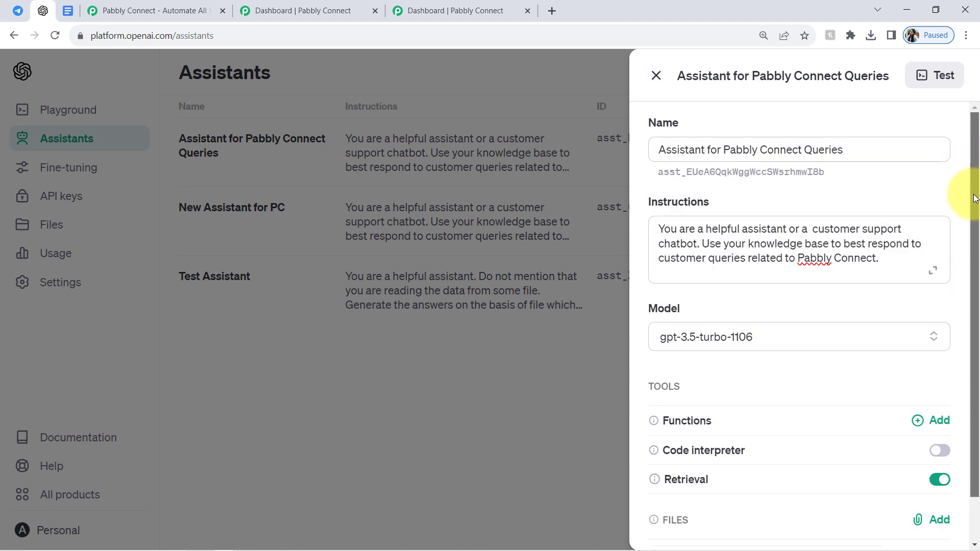
pyautogui.scroll(-1, 975, 204)
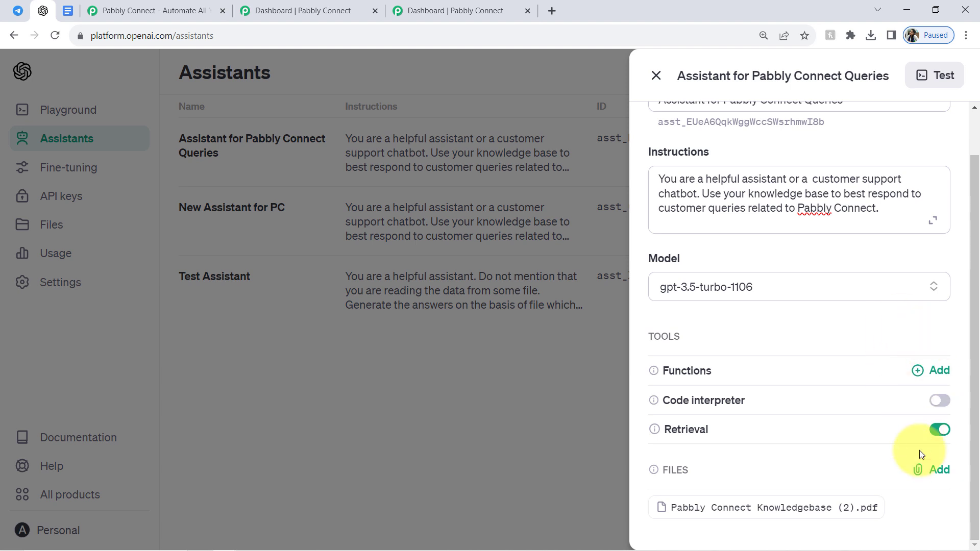
pyautogui.doubleClick(704, 78)
pyautogui.click(657, 76)
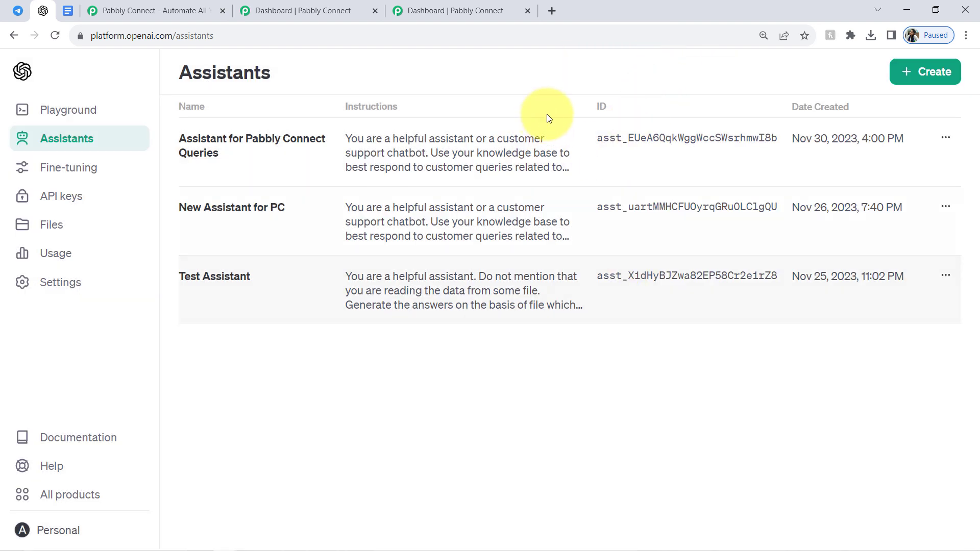
# Open Assistant for Pabbly Connect Queries in the Playground and run the test message "What is Pabbly Connect".
pyautogui.click(944, 143)
pyautogui.click(869, 214)
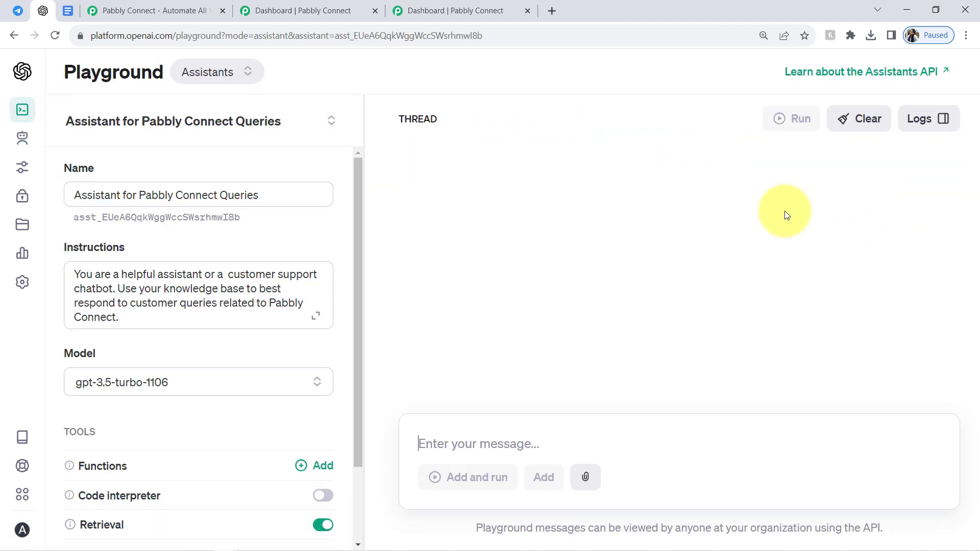
pyautogui.click(425, 439)
pyautogui.write('What is Pabbly Connect')
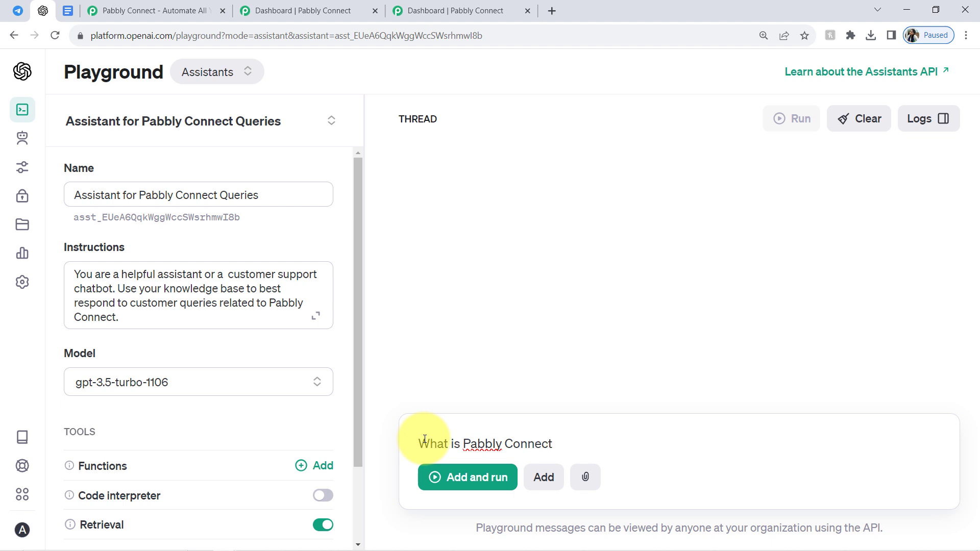
pyautogui.click(463, 480)
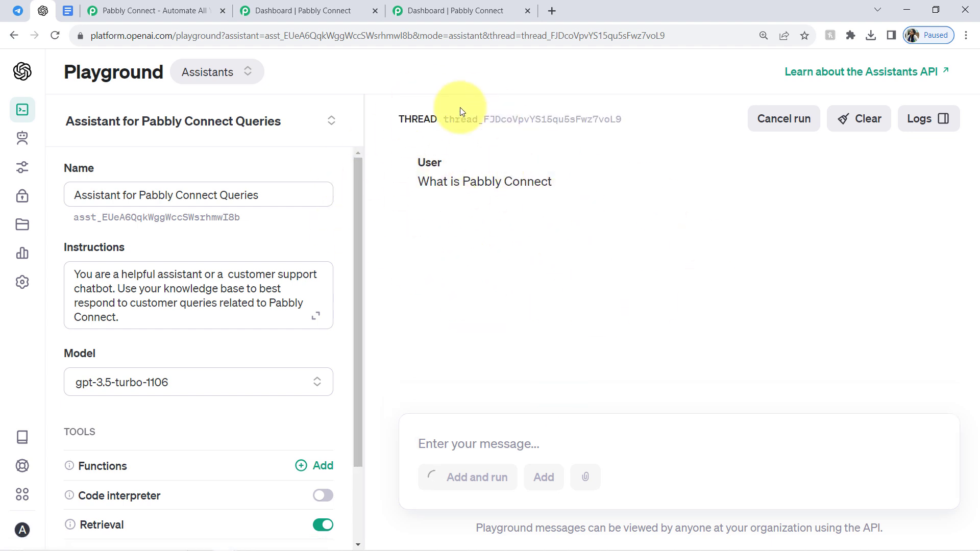
# Read the assistant's answer to the test question, including its parts on features and pricing.
pyautogui.moveTo(420, 183); pyautogui.dragTo(554, 184)
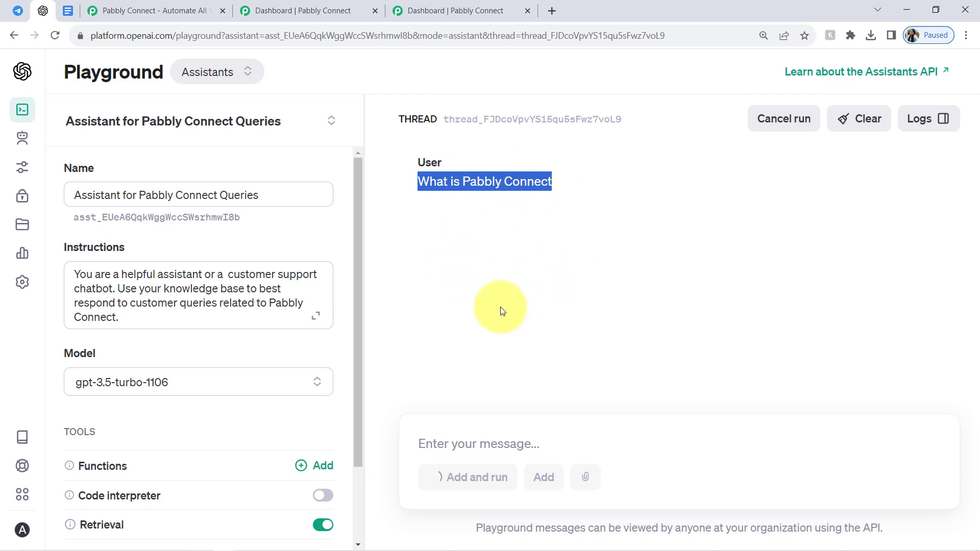
pyautogui.moveTo(440, 190); pyautogui.dragTo(460, 220)
pyautogui.moveTo(547, 209); pyautogui.dragTo(651, 228)
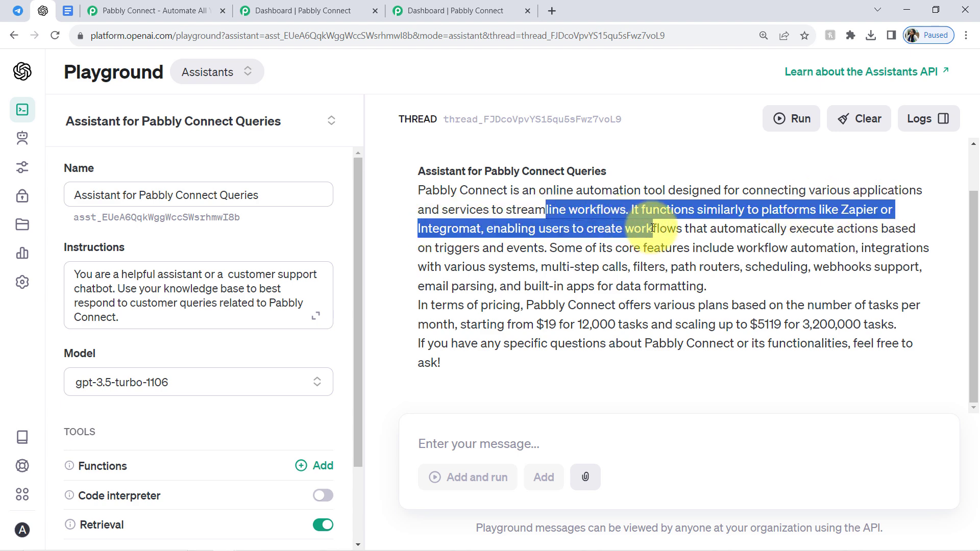
pyautogui.click(671, 233)
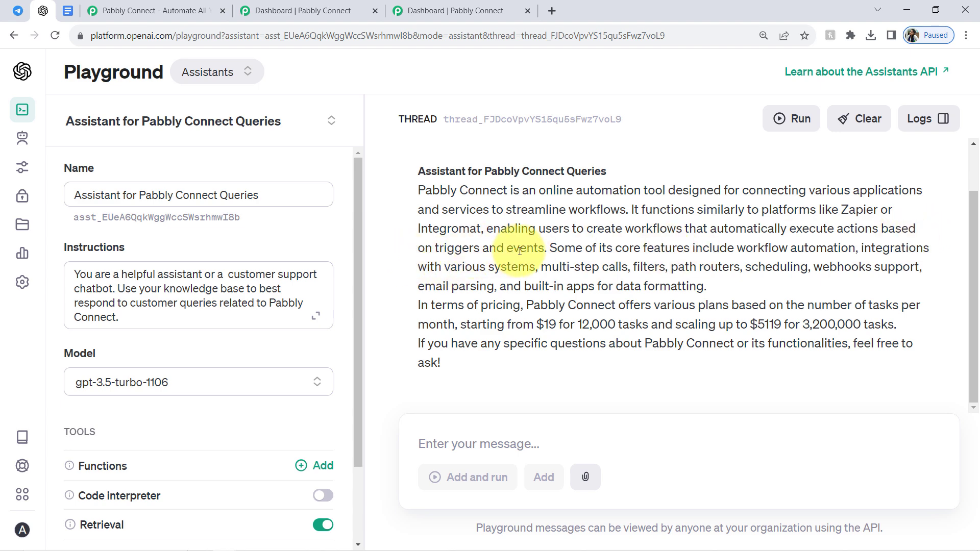
pyautogui.moveTo(475, 191); pyautogui.dragTo(532, 291)
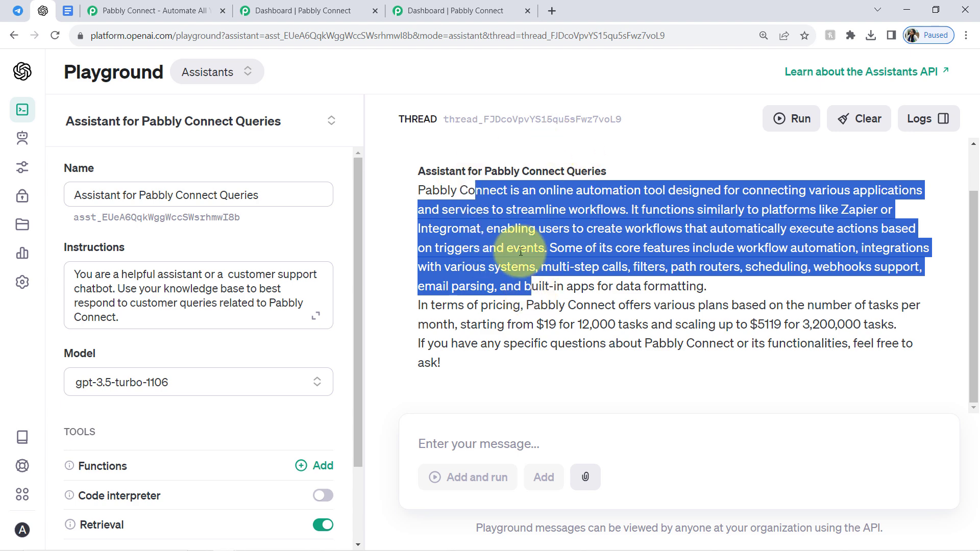
pyautogui.moveTo(425, 189); pyautogui.dragTo(457, 364)
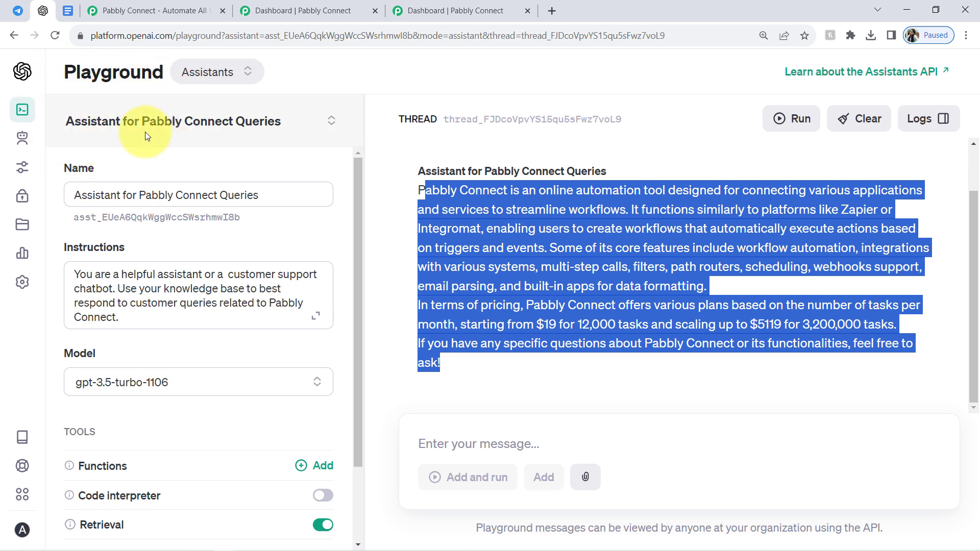
pyautogui.click(569, 335)
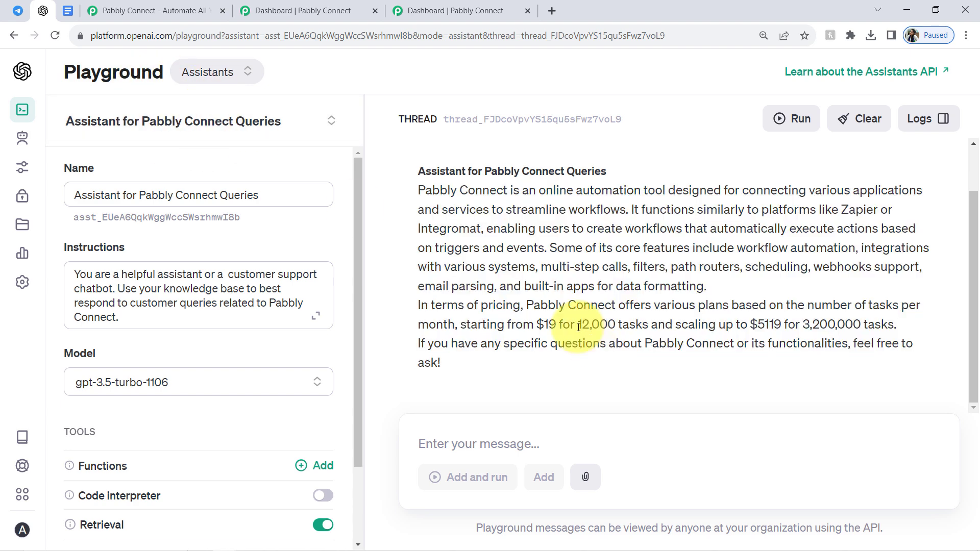
pyautogui.moveTo(432, 191); pyautogui.dragTo(457, 345)
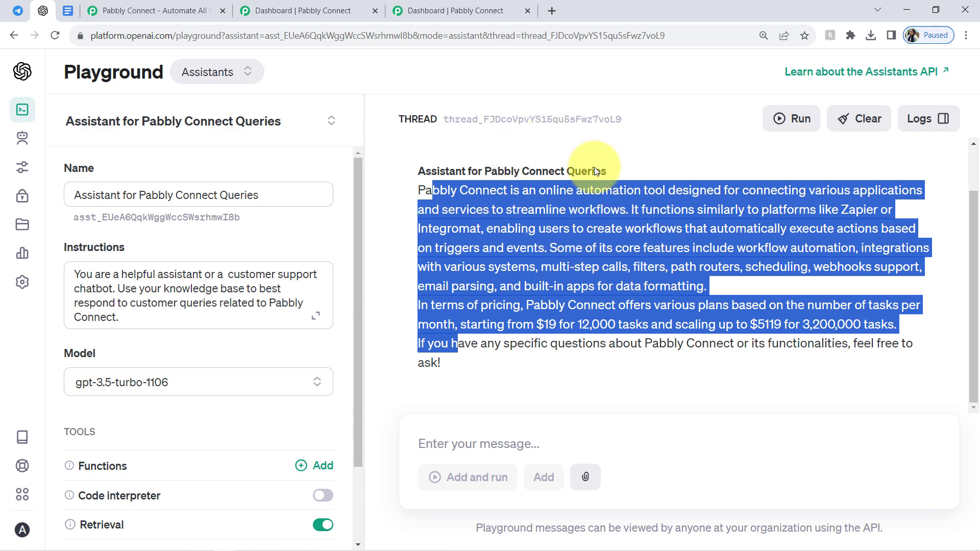
pyautogui.click(530, 278)
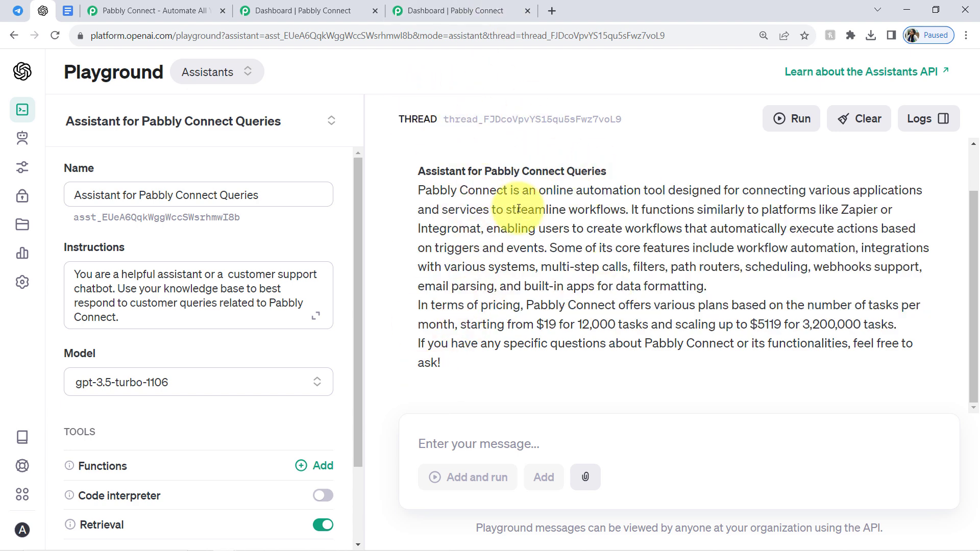
# Look over the Telegram Web chat list with the BotFather chat, comparing it with the OpenAI assistant.
pyautogui.click(18, 11)
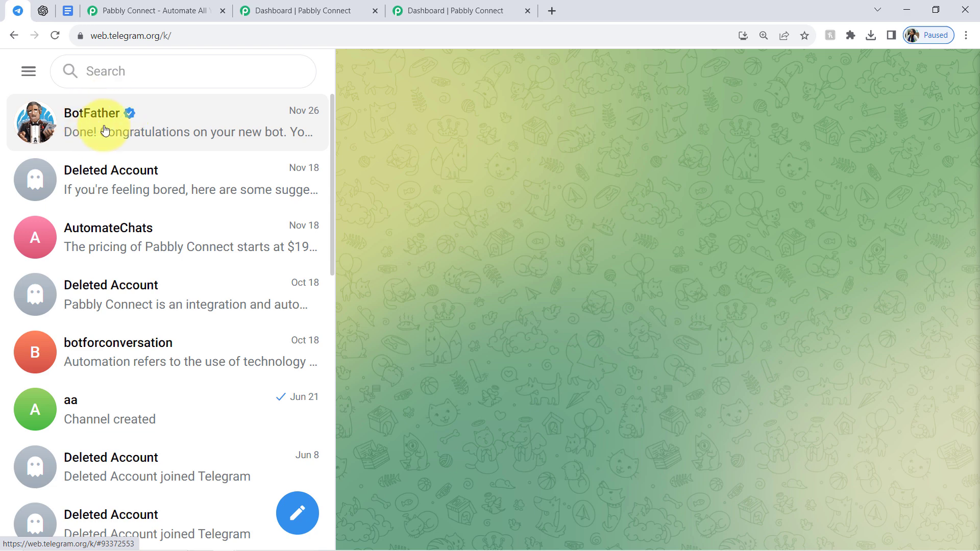
pyautogui.click(43, 10)
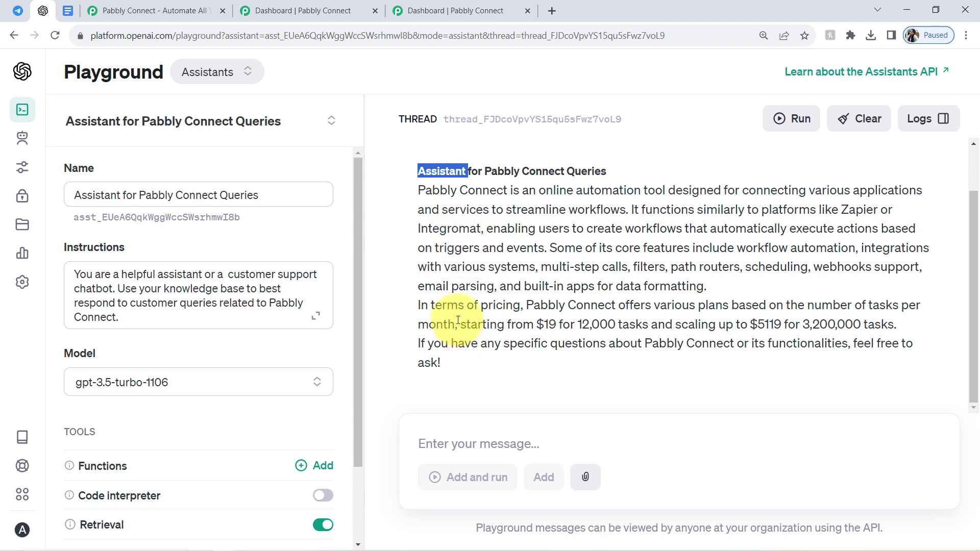
pyautogui.click(23, 13)
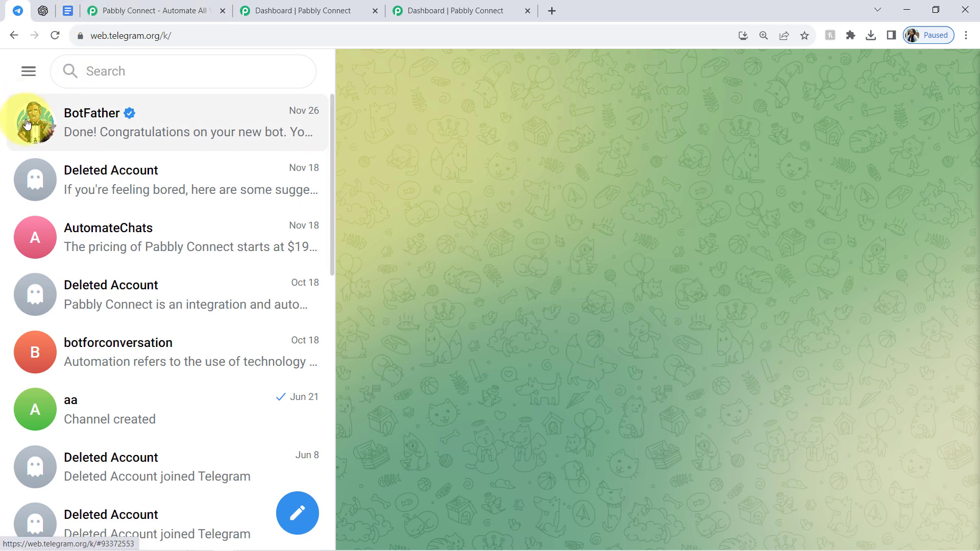
# Switch to Pabbly Connect and review its homepage address, headline and sign-up option as well as the account dashboard.
pyautogui.click(172, 6)
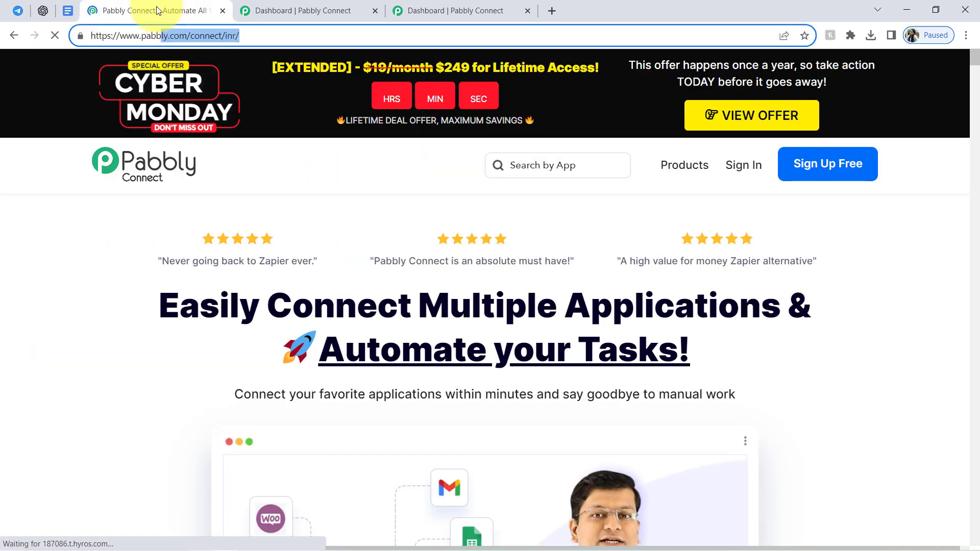
pyautogui.moveTo(151, 36); pyautogui.dragTo(240, 36)
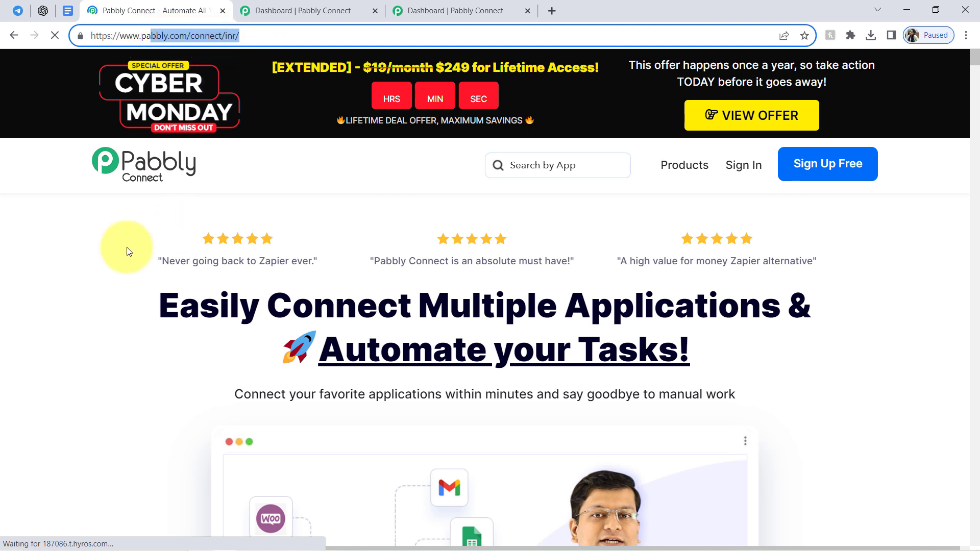
pyautogui.click(178, 314)
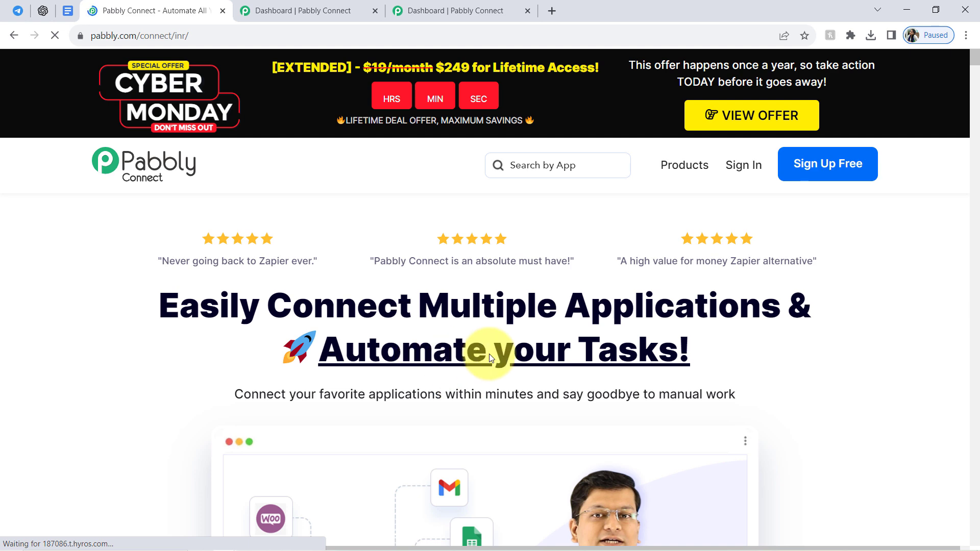
pyautogui.click(274, 6)
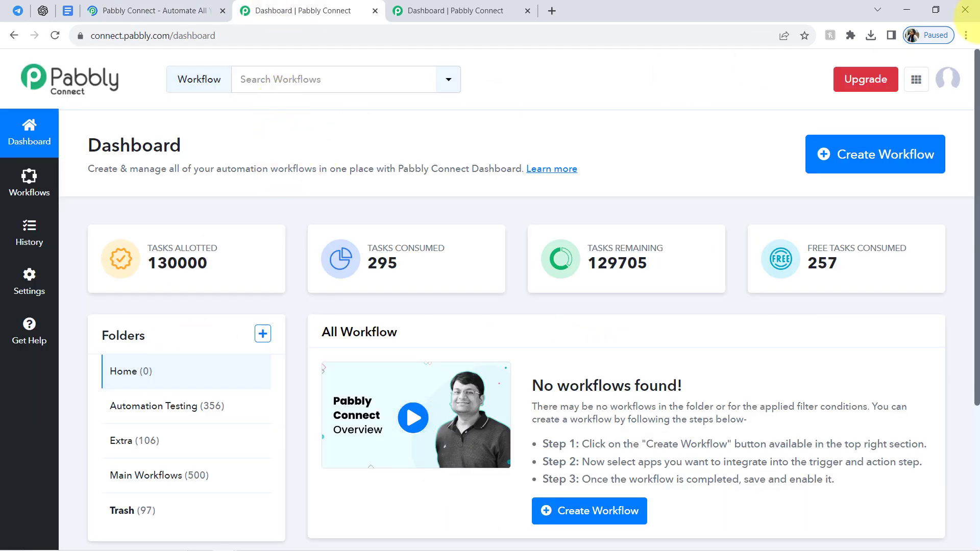
pyautogui.click(966, 34)
pyautogui.press('Escape')
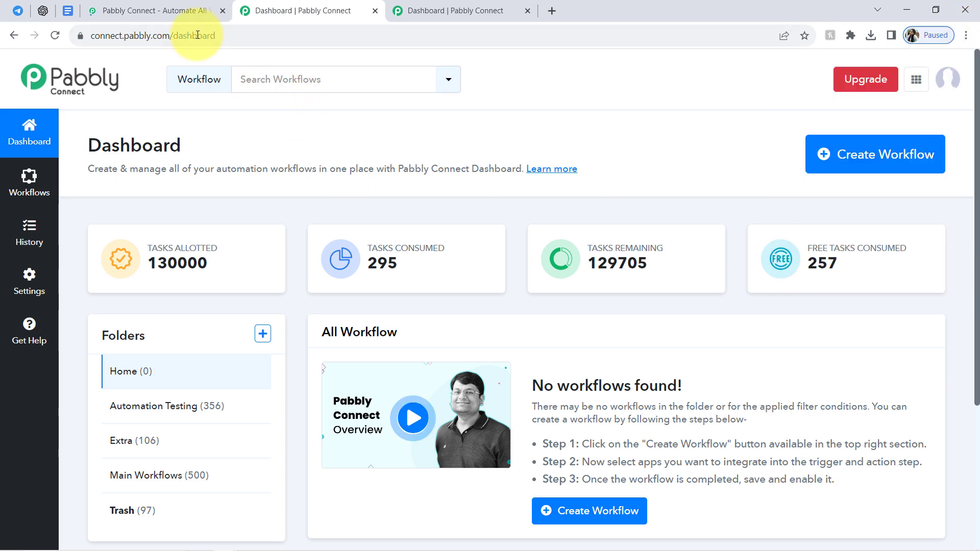
pyautogui.click(174, 5)
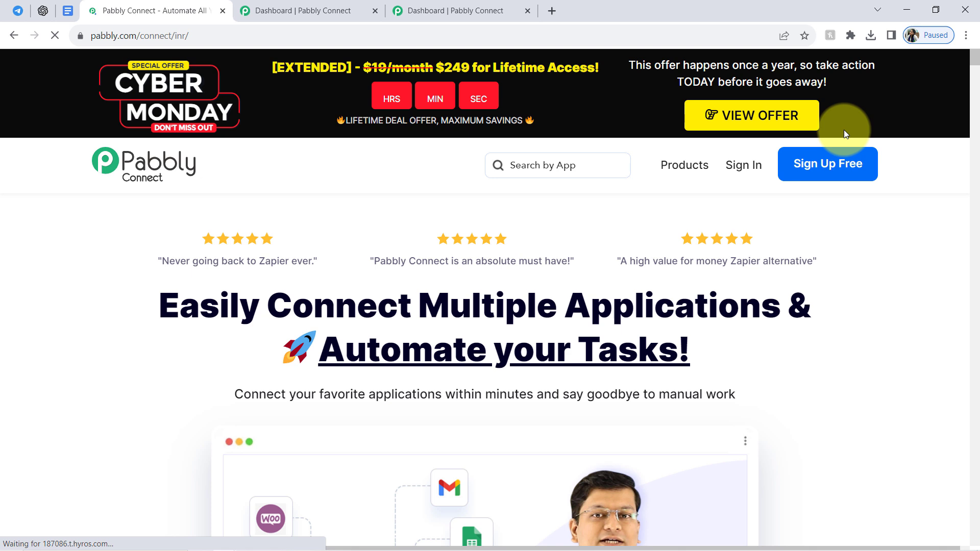
pyautogui.moveTo(433, 350); pyautogui.dragTo(471, 394)
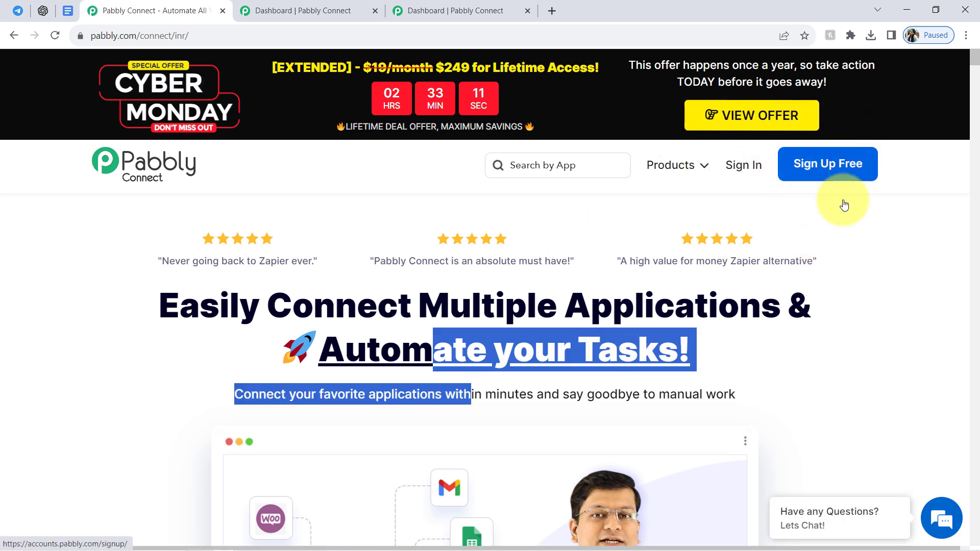
# Create a workflow named "Create Chatbot using new OpenAI Assistant API" in the Main Workflows folder of the Pabbly Connect dashboard.
pyautogui.click(276, 10)
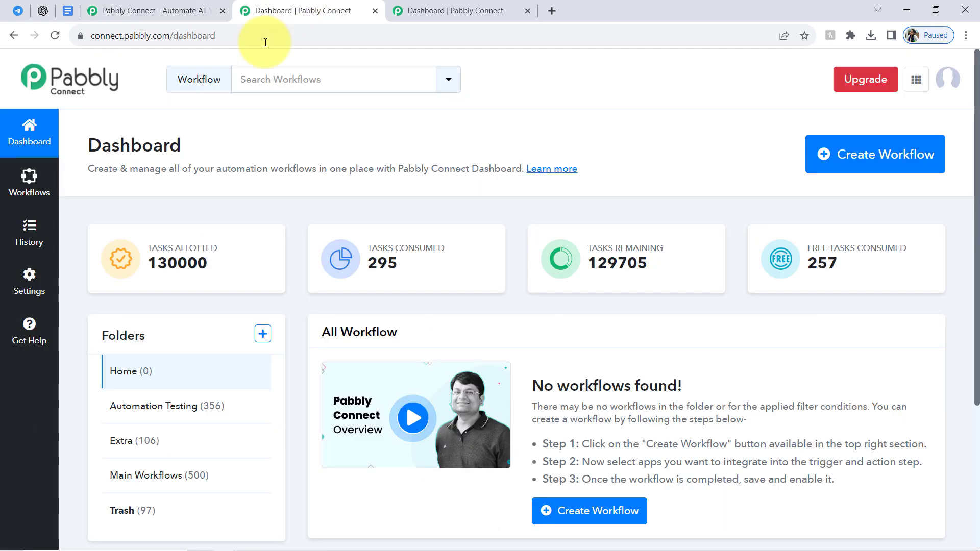
pyautogui.doubleClick(166, 137)
pyautogui.click(866, 154)
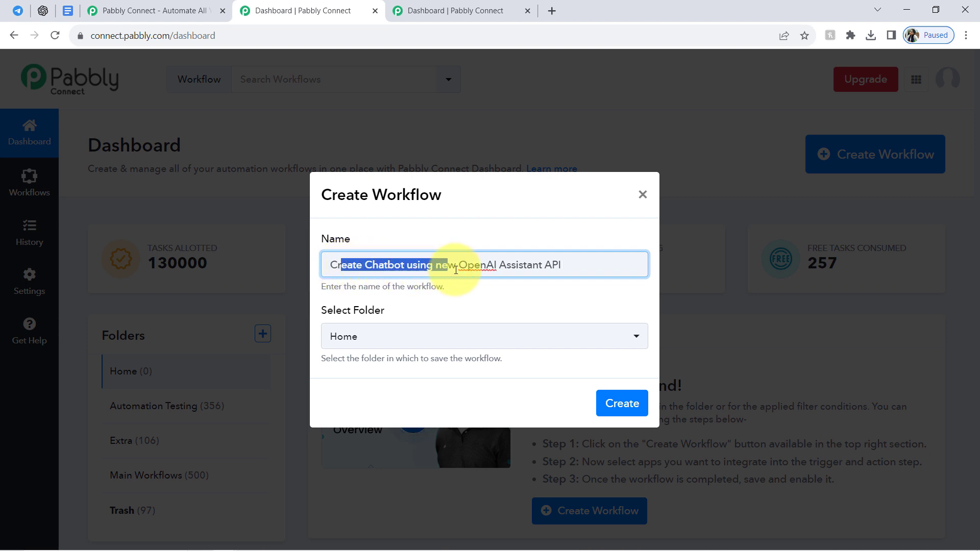
pyautogui.moveTo(471, 270); pyautogui.dragTo(570, 270)
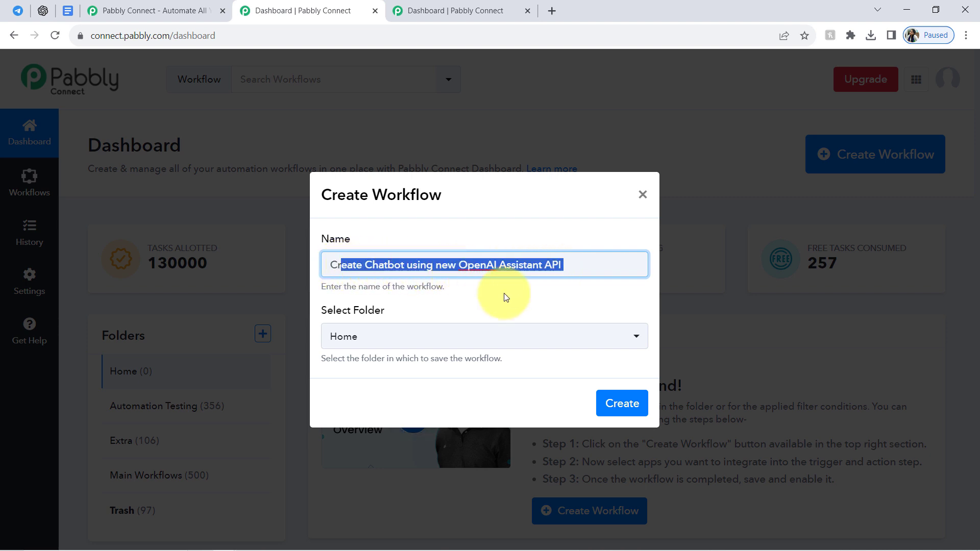
pyautogui.click(366, 338)
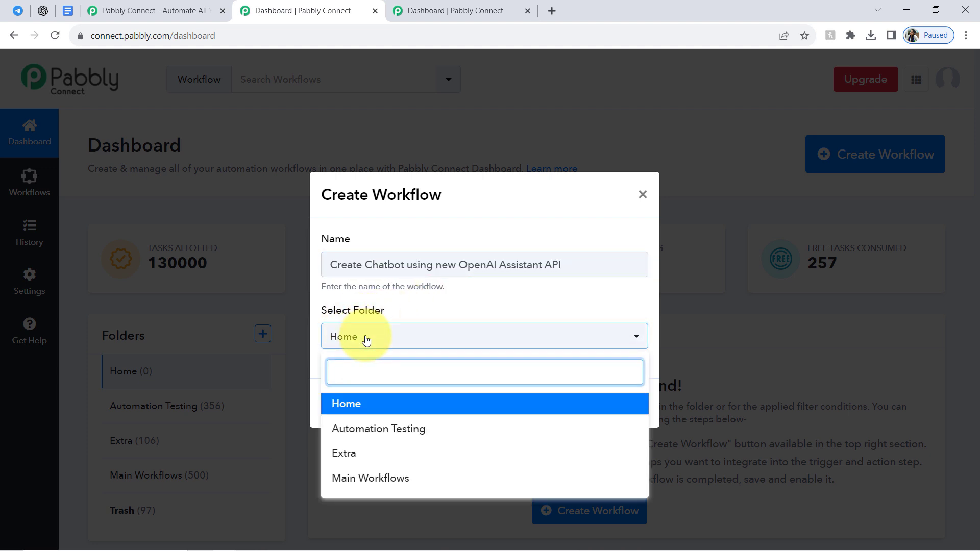
pyautogui.click(348, 483)
pyautogui.click(623, 405)
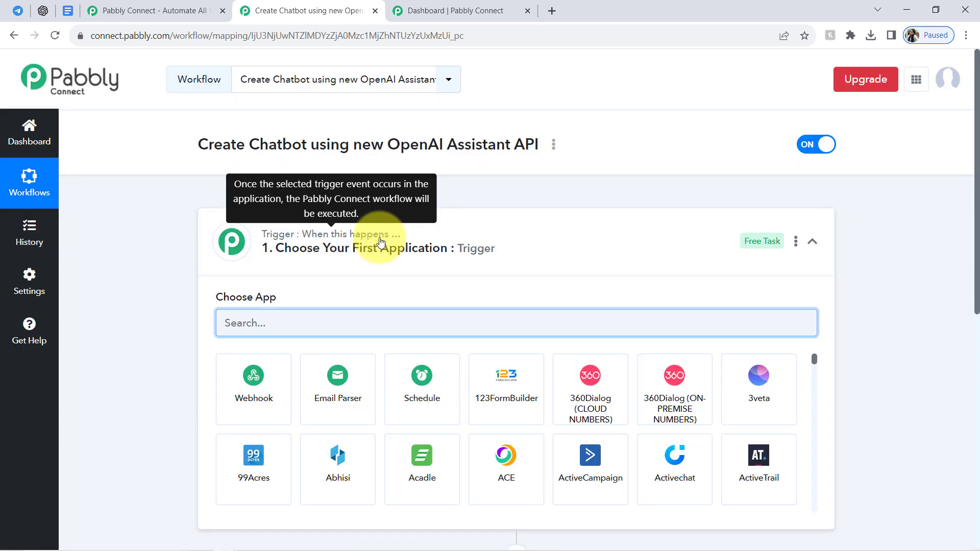
# Review the new workflow's trigger and action steps and its name, then look at the Telegram chats and the OpenAI assistant it should link.
pyautogui.click(379, 238)
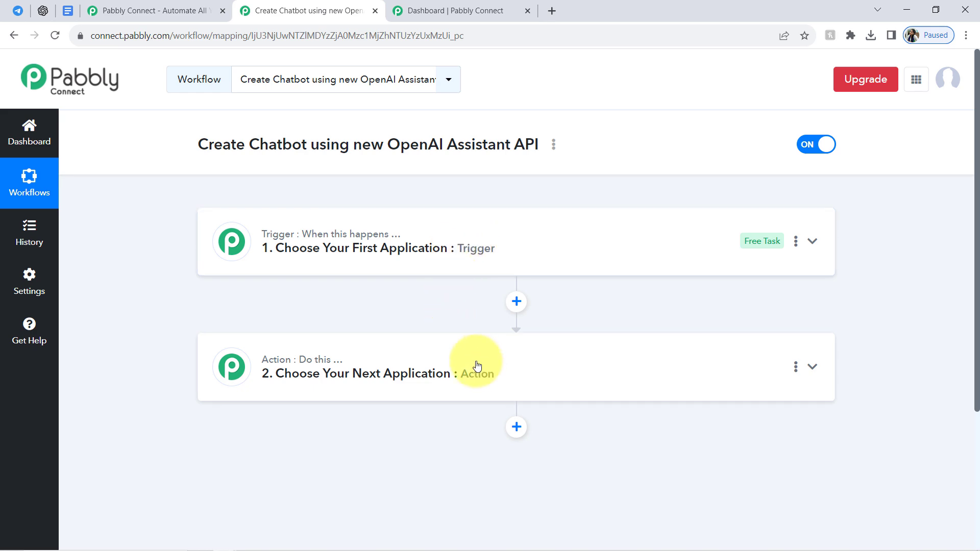
pyautogui.click(426, 264)
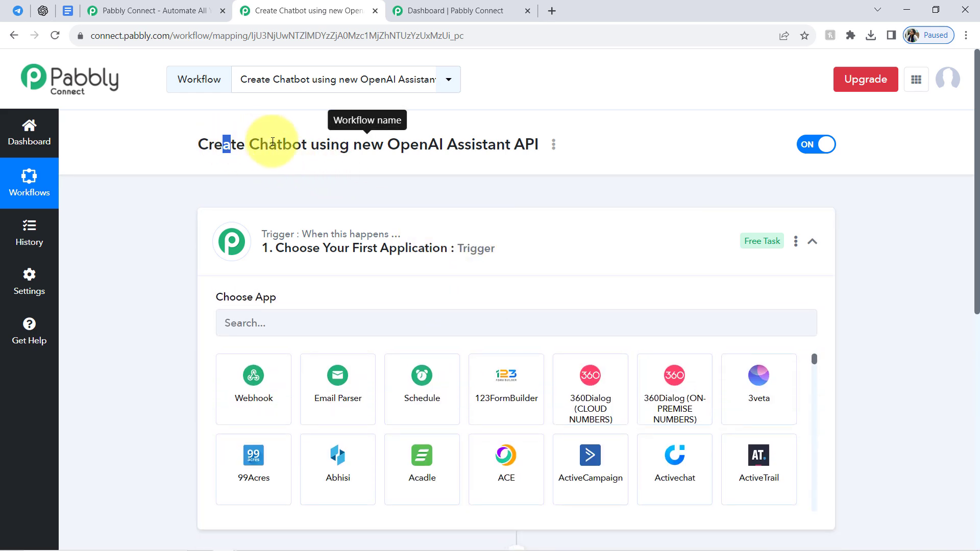
pyautogui.moveTo(224, 144); pyautogui.dragTo(495, 144)
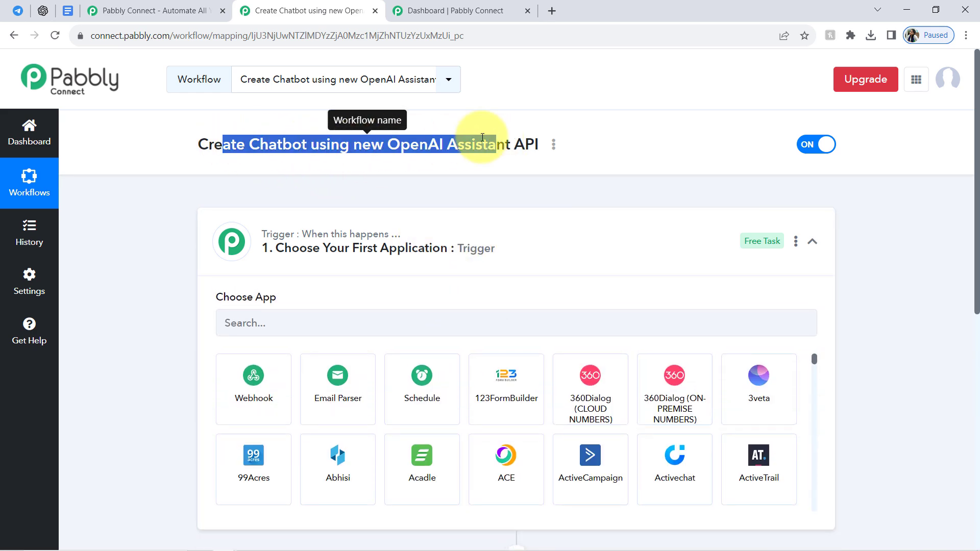
pyautogui.click(17, 11)
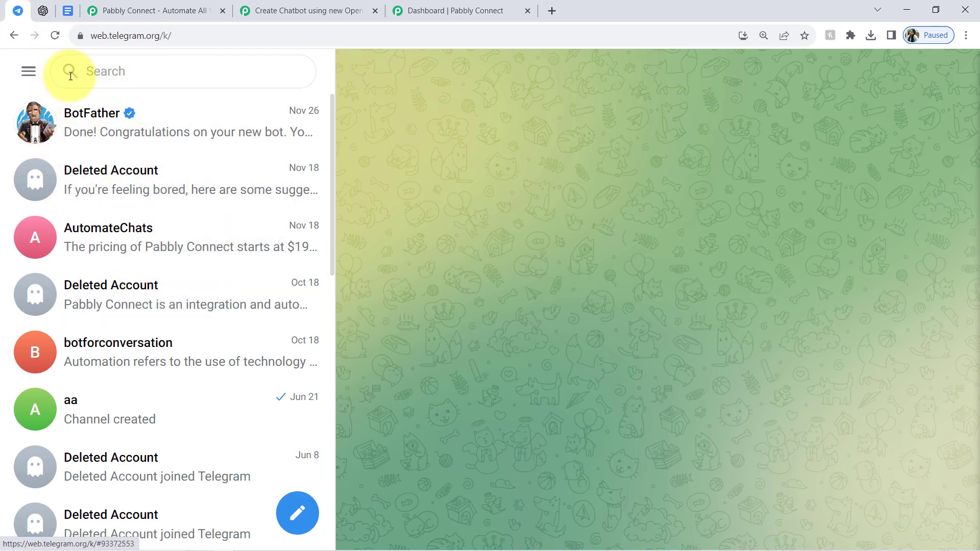
pyautogui.click(43, 11)
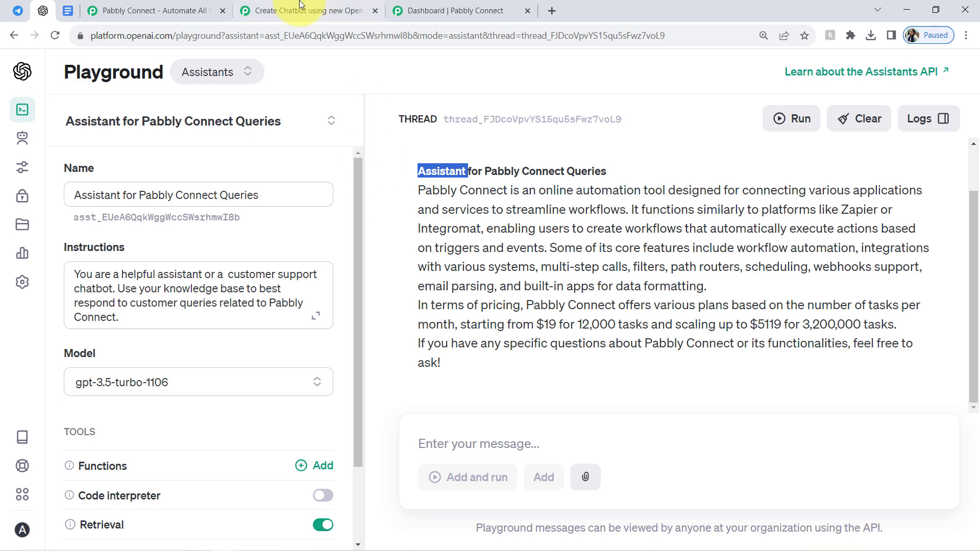
# Return to the Pabbly Connect workflow and set Telegram Bot as the trigger app.
pyautogui.click(275, 6)
pyautogui.click(229, 318)
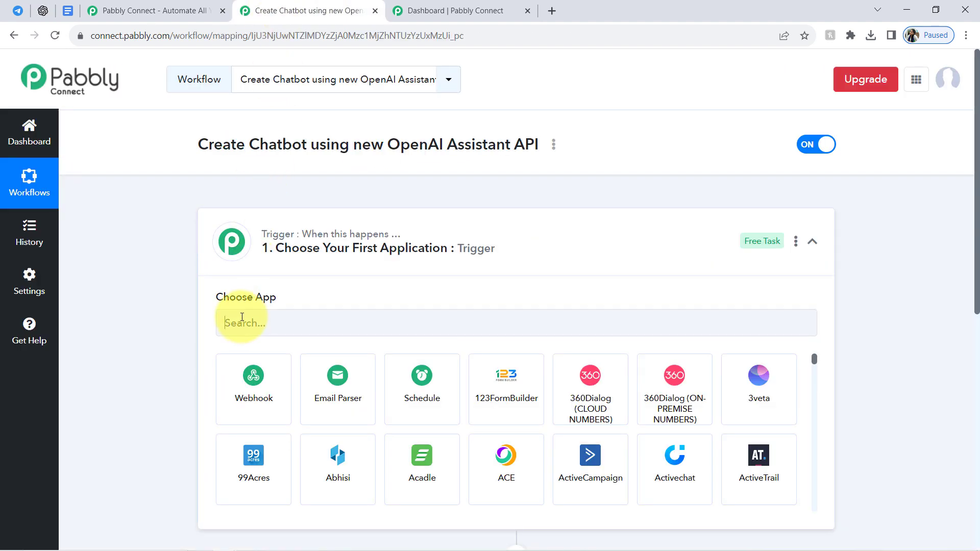
pyautogui.write('teleg')
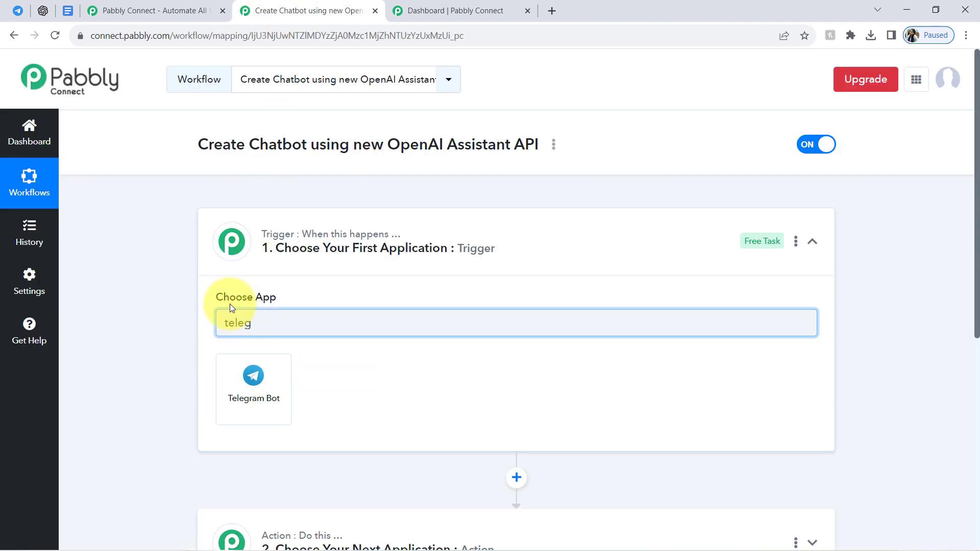
pyautogui.click(226, 383)
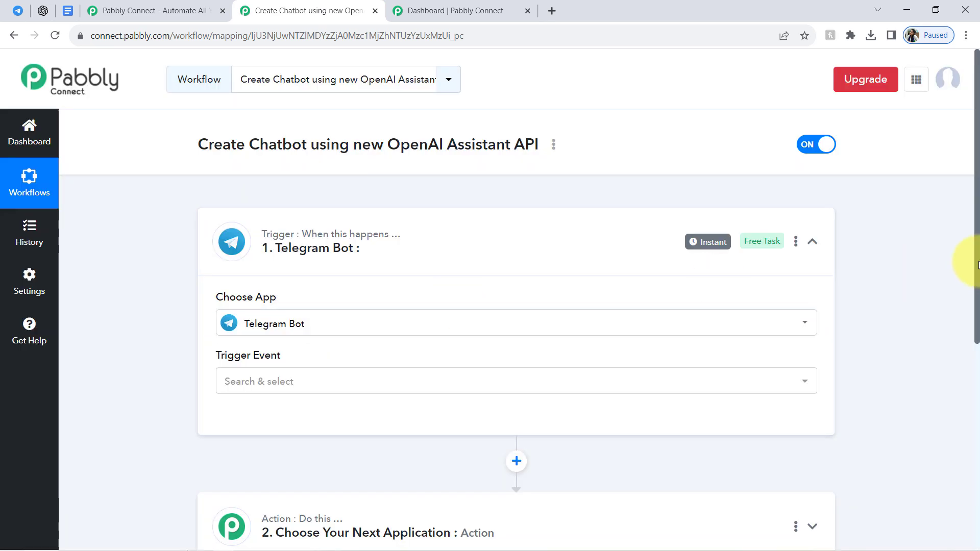
# Set OpenAI (ChatGPT, DALL-E) as the app for the workflow's action step.
pyautogui.moveTo(979, 308); pyautogui.dragTo(967, 439)
pyautogui.click(297, 231)
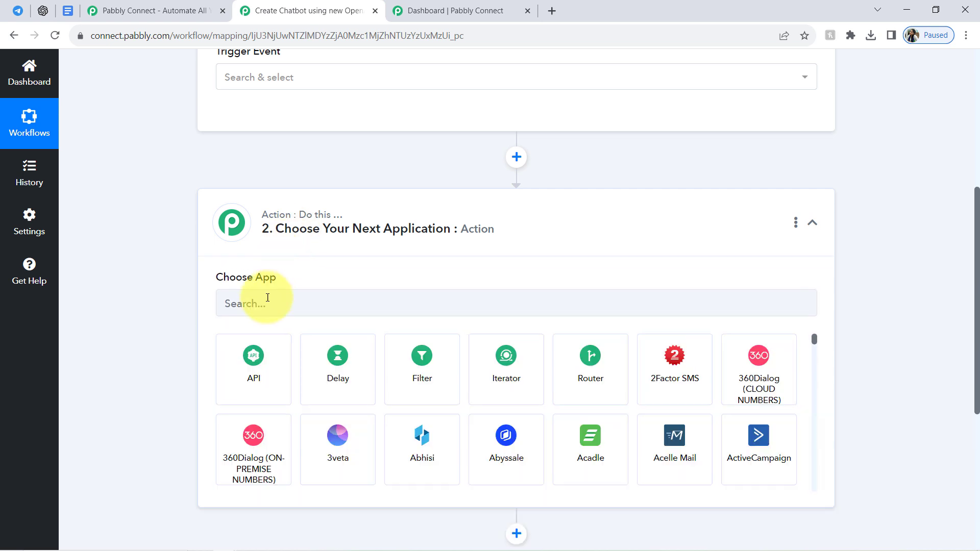
pyautogui.click(234, 296)
pyautogui.write('o')
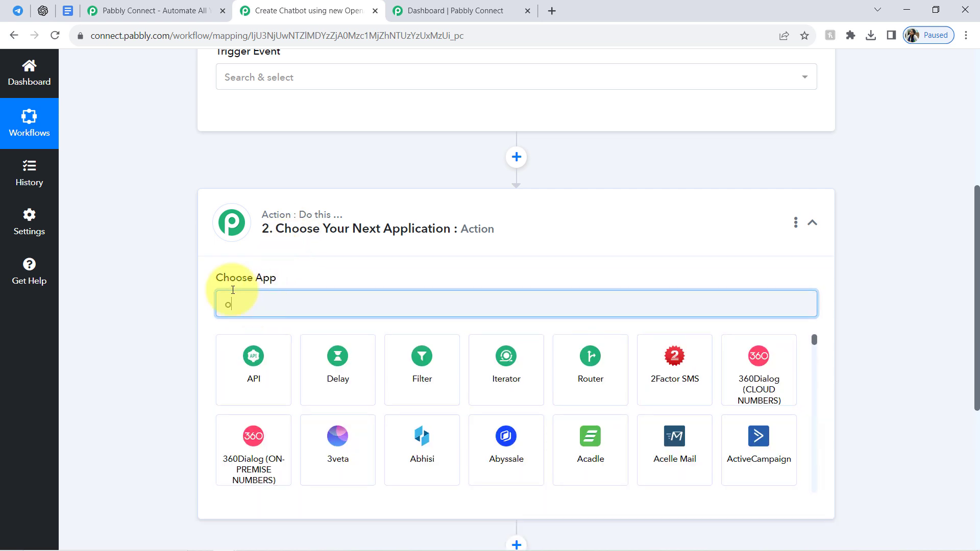
pyautogui.write('pen')
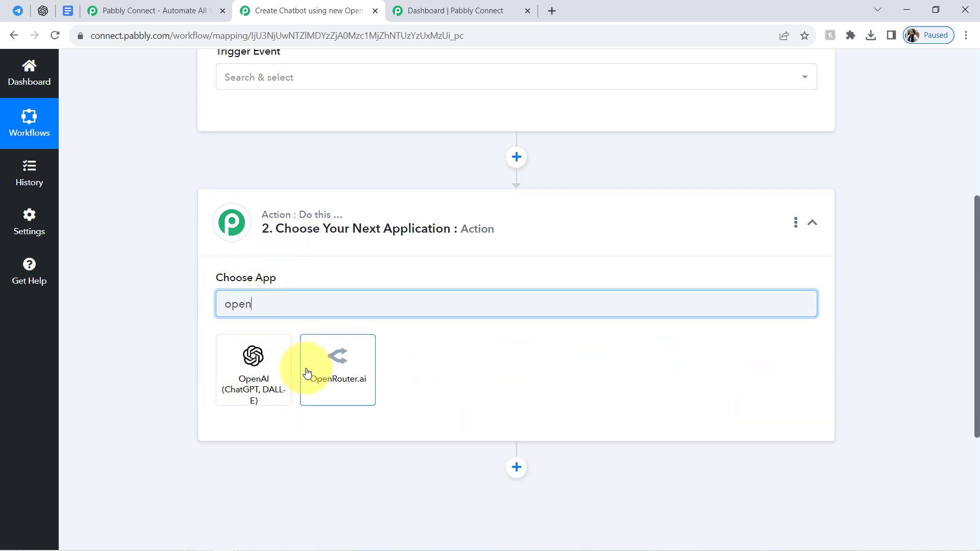
pyautogui.click(275, 375)
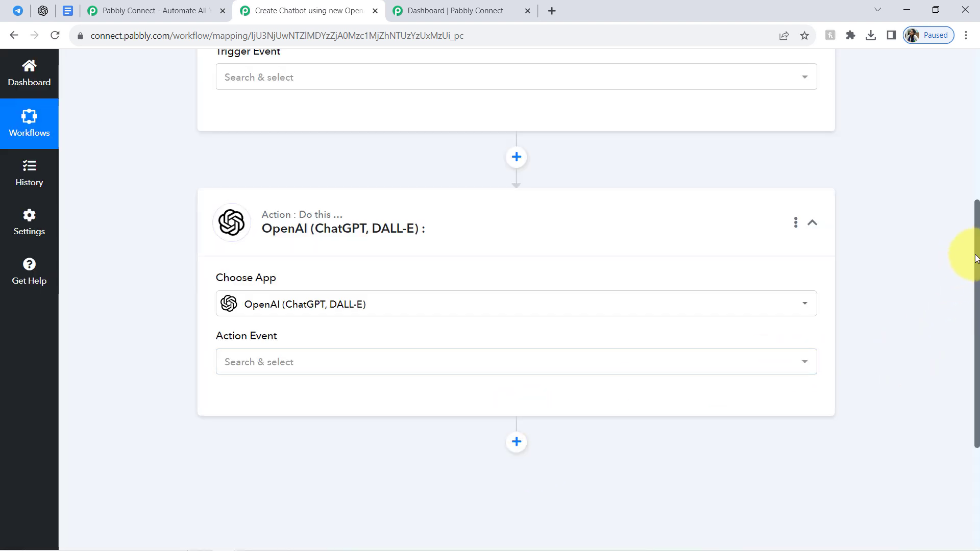
# Look over both configured apps and collapse the Telegram Bot trigger and OpenAI action steps.
pyautogui.moveTo(979, 258); pyautogui.dragTo(978, 356)
pyautogui.moveTo(977, 352); pyautogui.dragTo(969, 227)
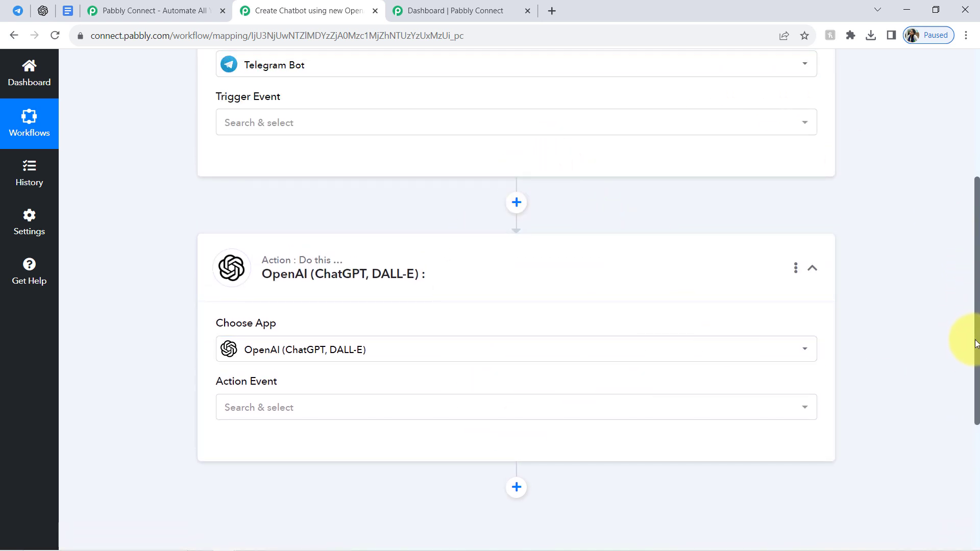
pyautogui.moveTo(976, 349); pyautogui.dragTo(929, 218)
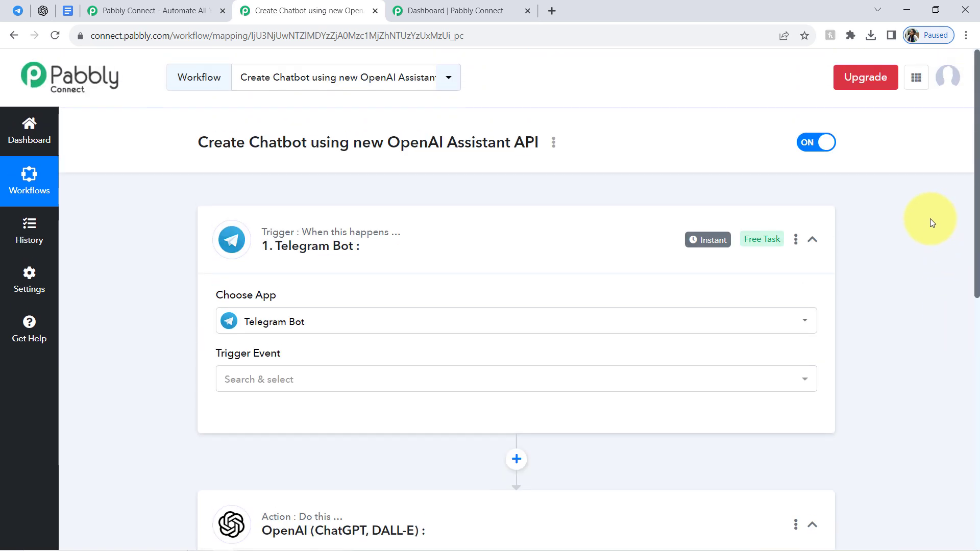
pyautogui.click(298, 226)
pyautogui.click(296, 363)
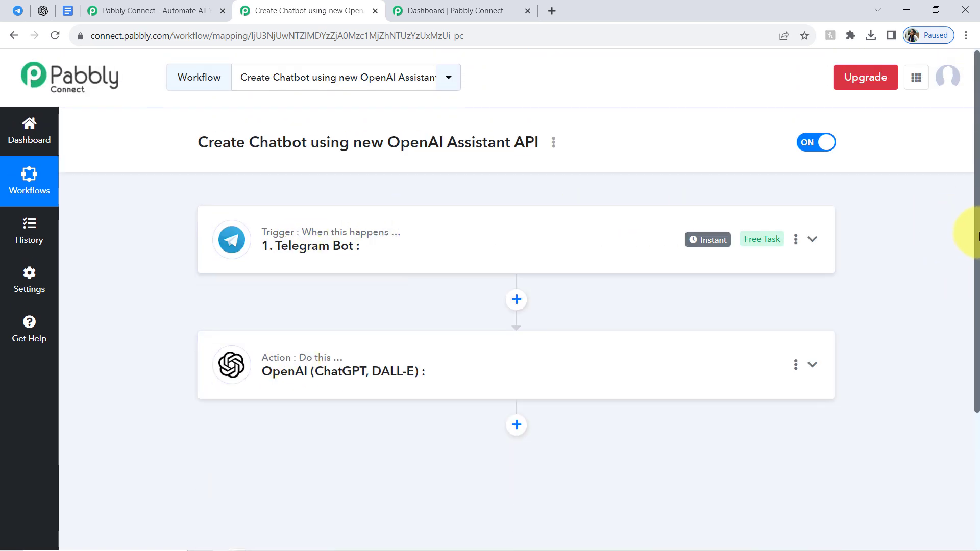
# Set the Telegram Bot trigger event to Set Webhook / Watch Updates and start adding a new connection.
pyautogui.click(260, 240)
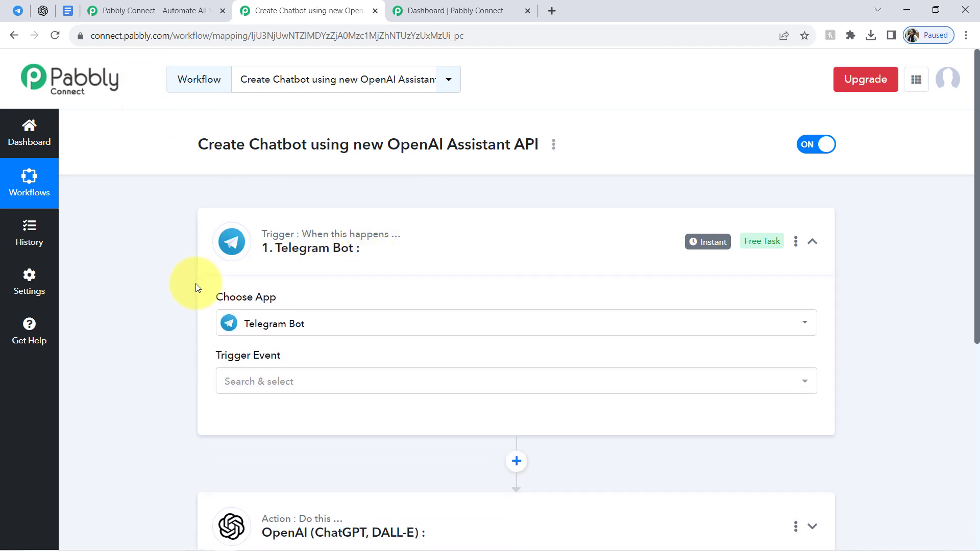
pyautogui.click(259, 384)
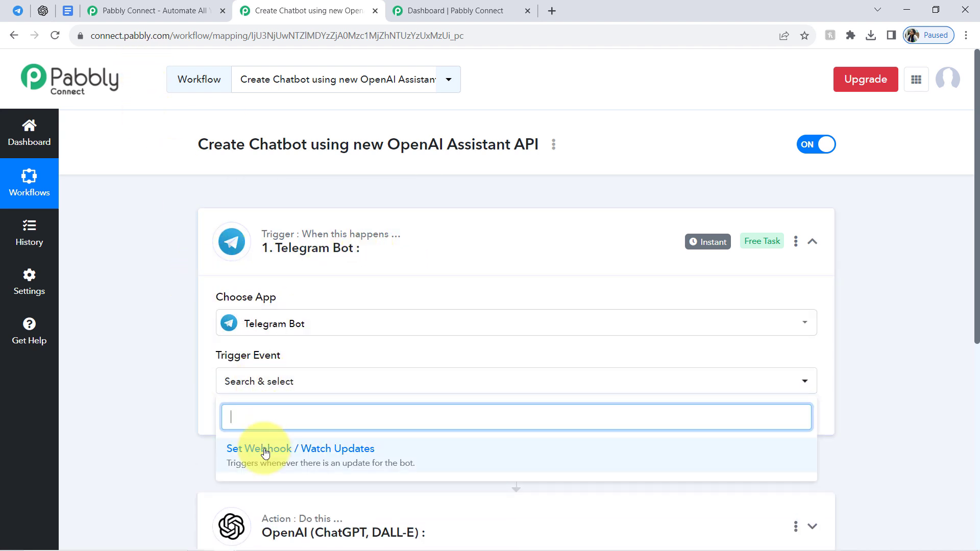
pyautogui.click(281, 460)
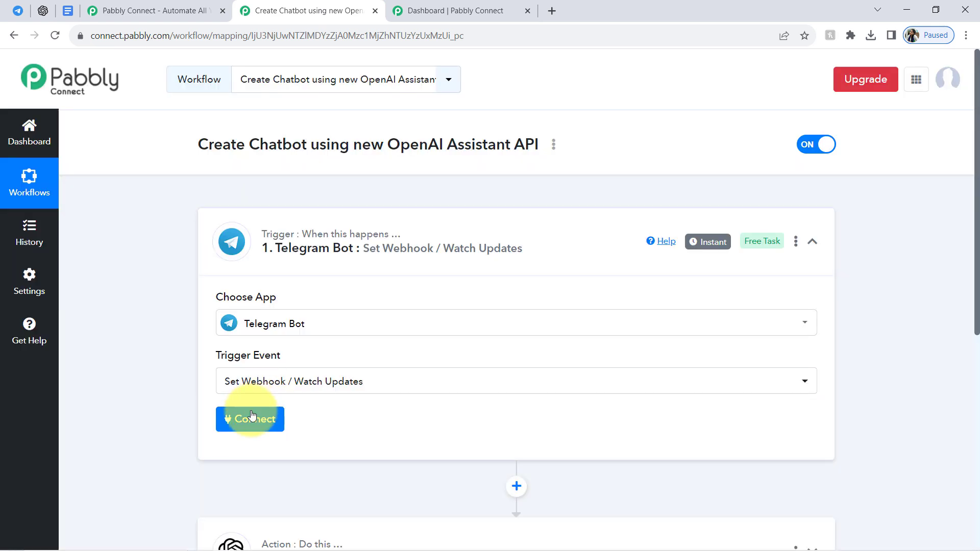
pyautogui.click(251, 418)
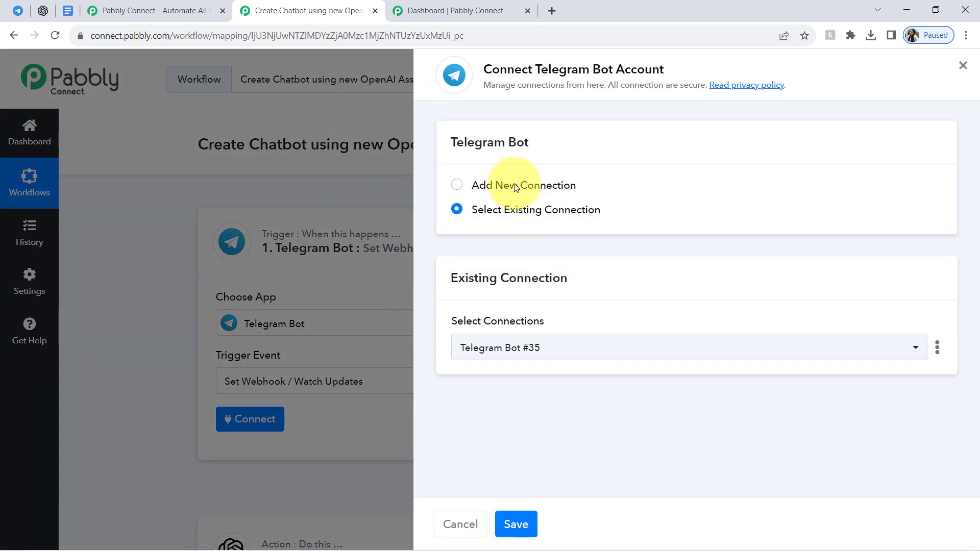
pyautogui.click(516, 187)
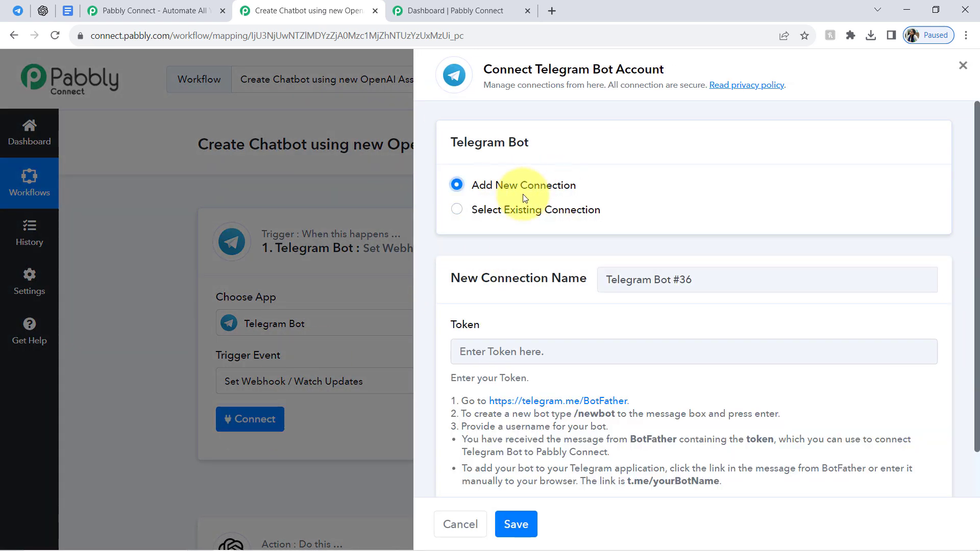
# Read the instructions for obtaining the Telegram bot token in the new connection form.
pyautogui.moveTo(464, 328); pyautogui.dragTo(498, 325)
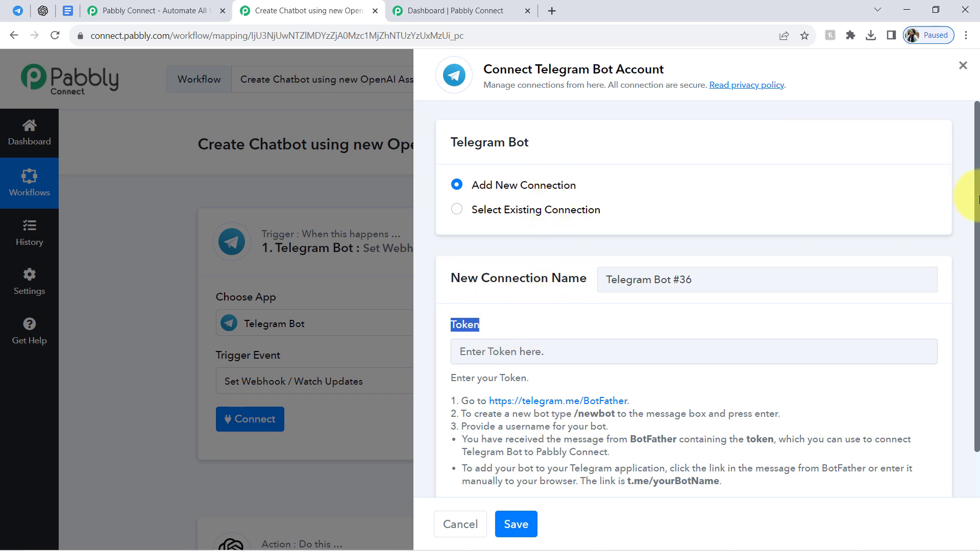
pyautogui.scroll(-2, 978, 199)
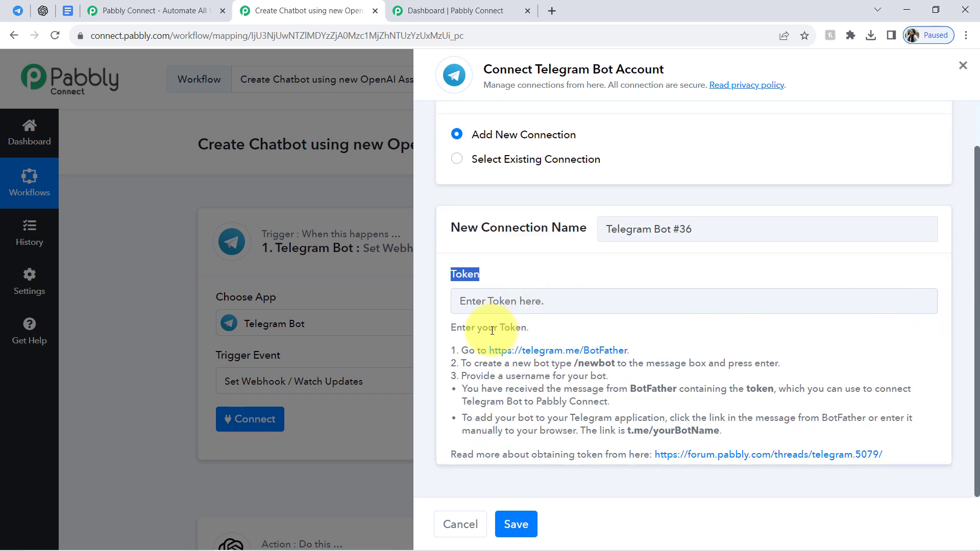
pyautogui.moveTo(469, 350); pyautogui.dragTo(607, 454)
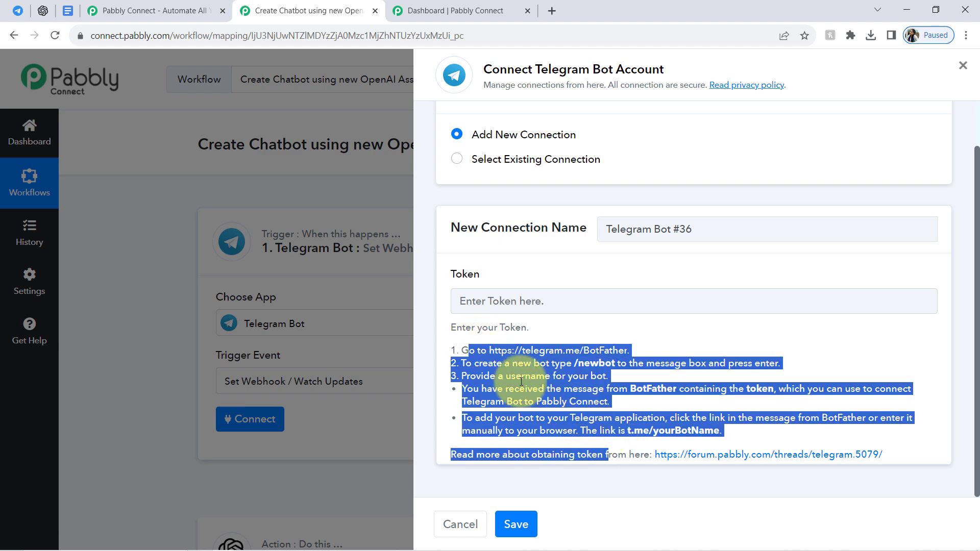
pyautogui.click(521, 381)
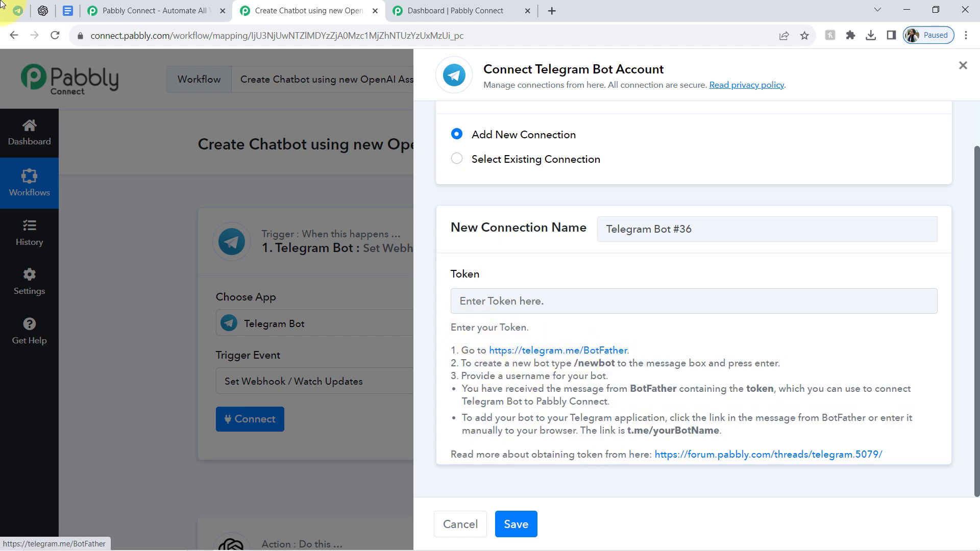
# Switch to Telegram Web, search for "botf" and open the BotFather chat.
pyautogui.click(18, 11)
pyautogui.click(130, 69)
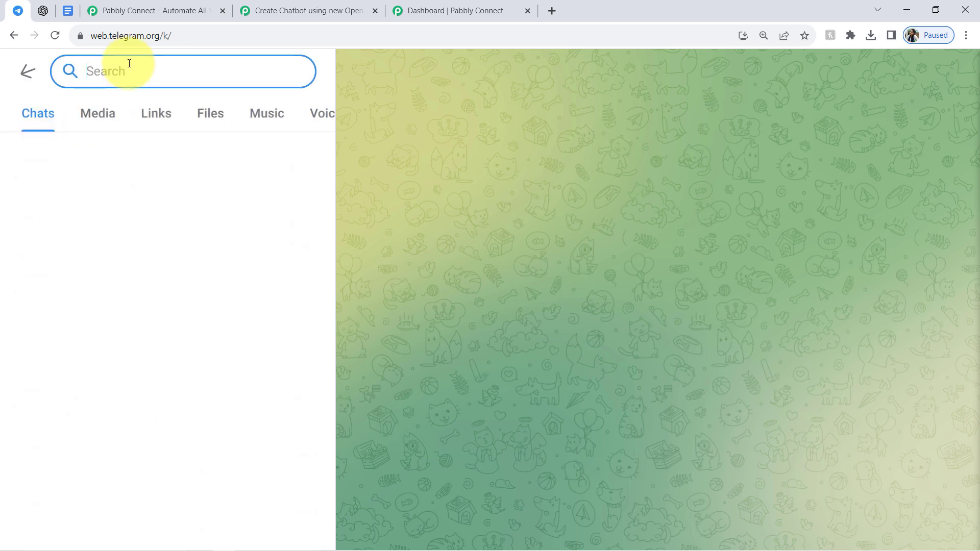
pyautogui.write('botf')
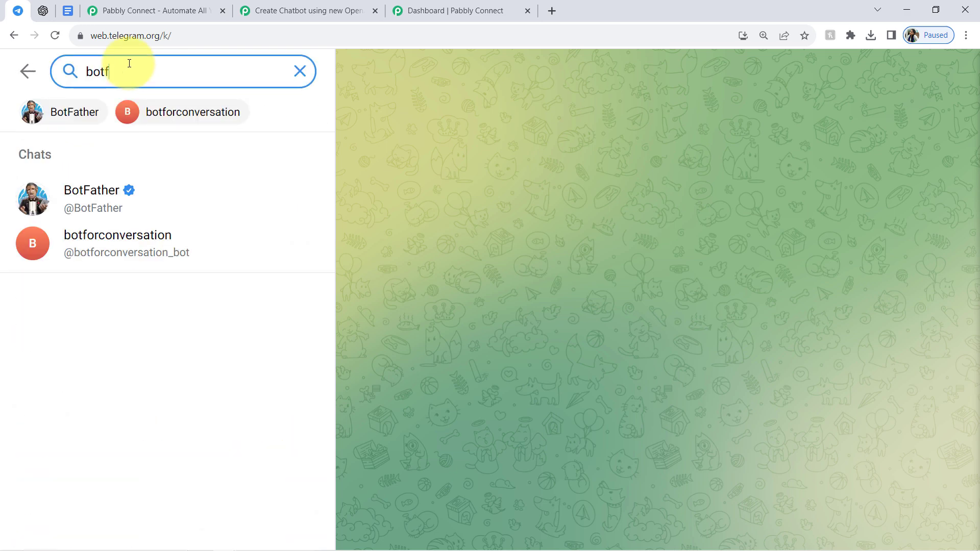
pyautogui.click(103, 205)
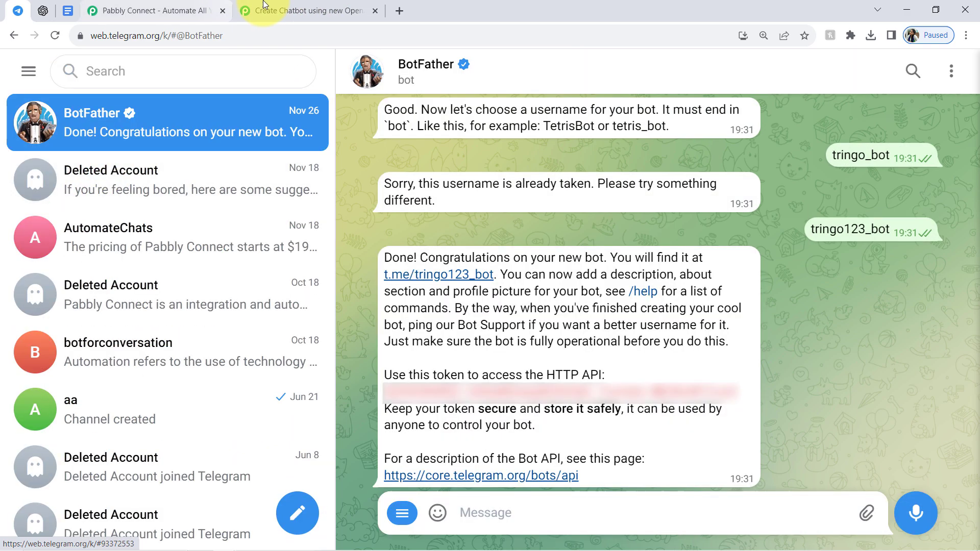
# Check the /newbot command in Pabbly Connect's token instructions and return to the BotFather chat in Telegram Web.
pyautogui.click(328, 9)
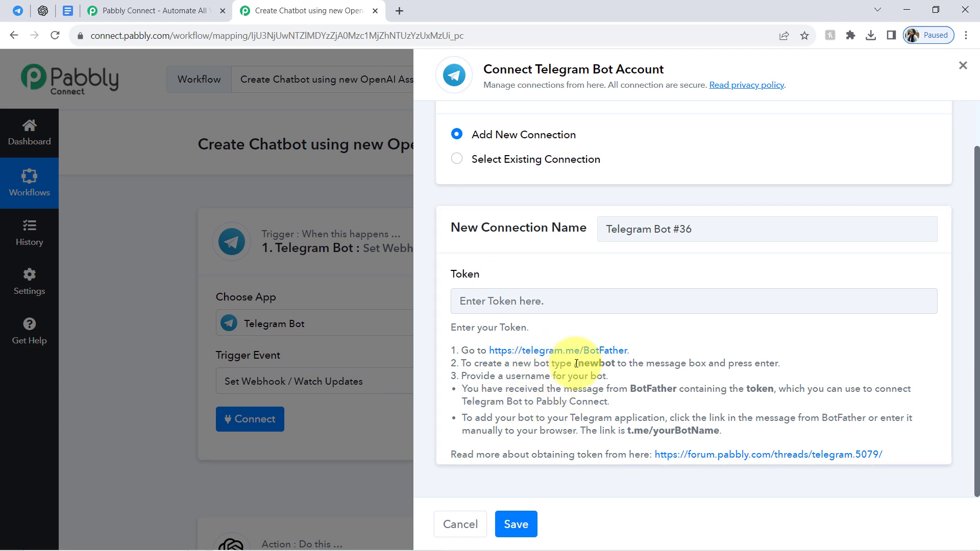
pyautogui.moveTo(587, 366); pyautogui.dragTo(616, 366)
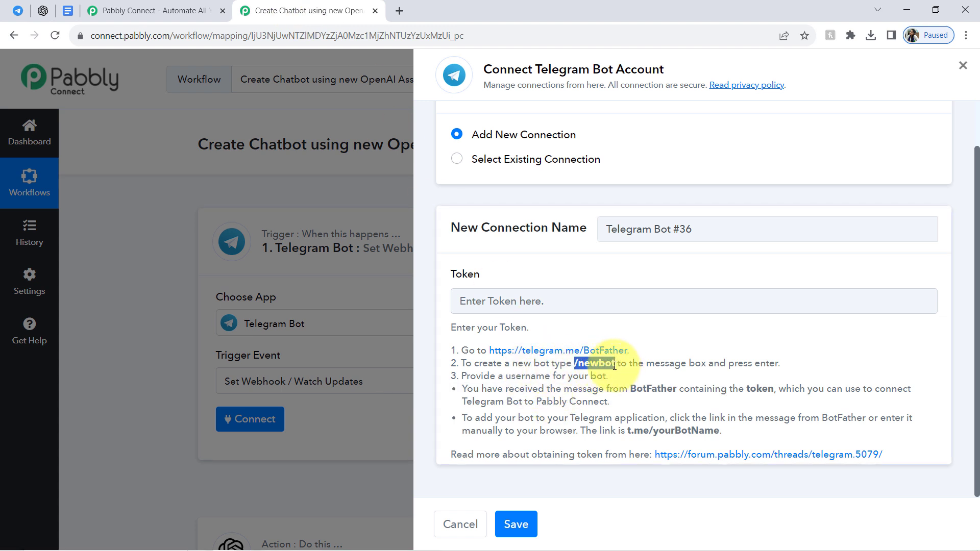
pyautogui.click(18, 10)
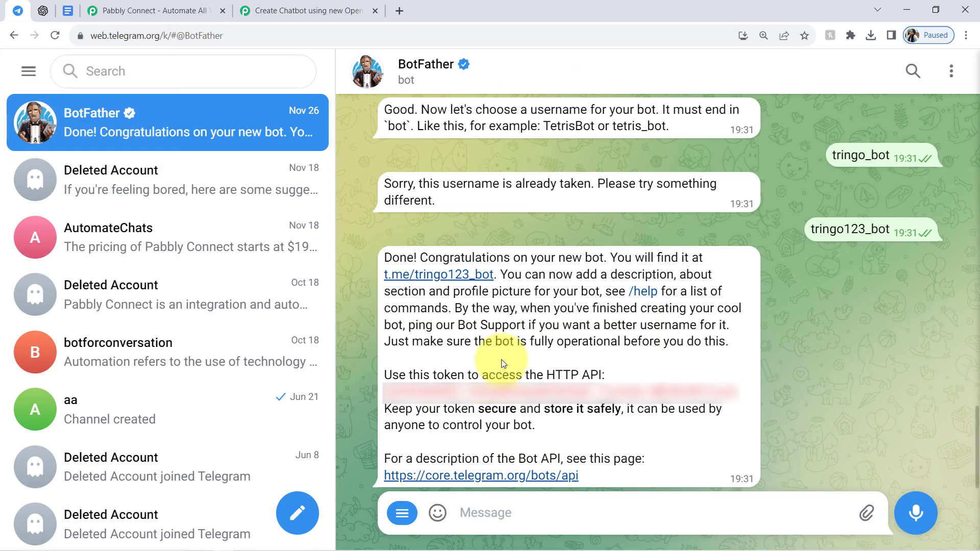
# Send the /newbot command to BotFather and name the new bot Assistantforyourqueries.
pyautogui.click(482, 511)
pyautogui.write('/newbot')
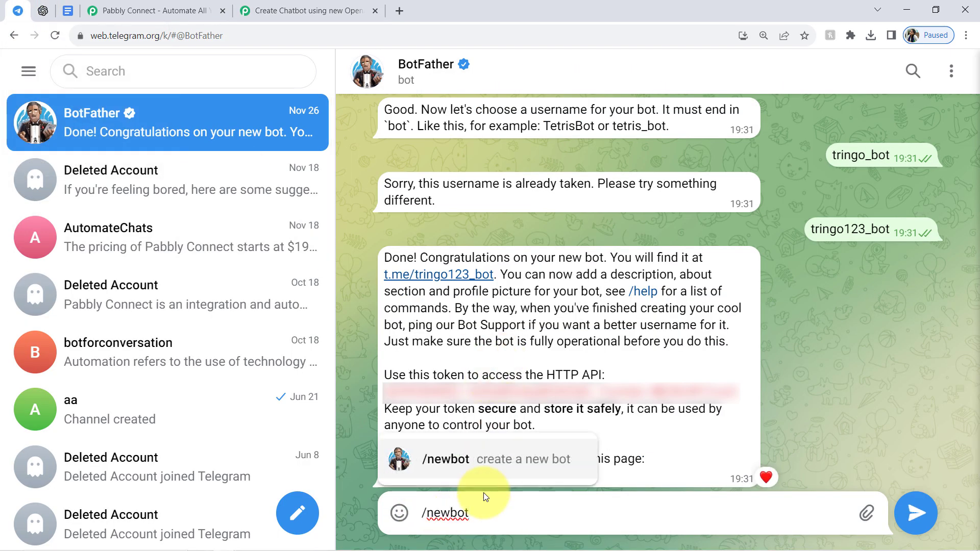
pyautogui.press('Return')
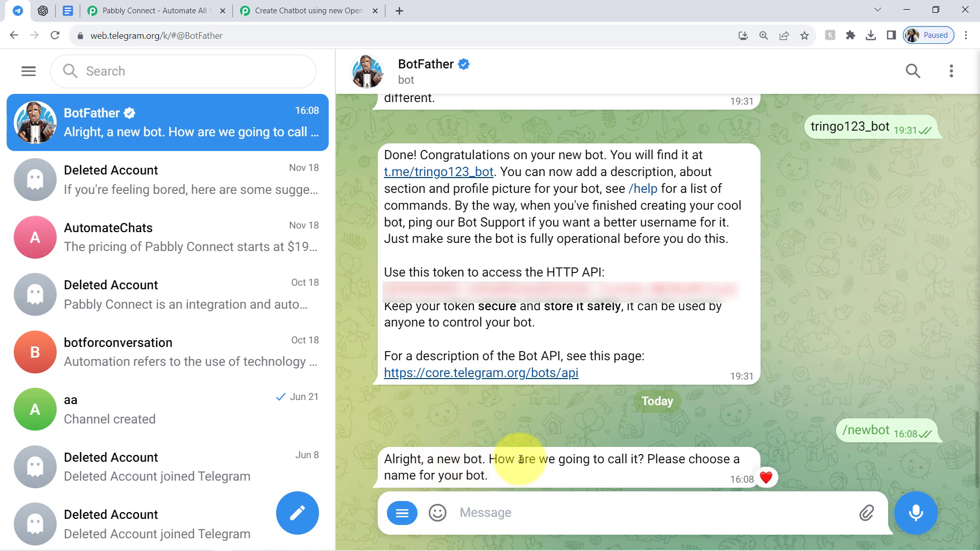
pyautogui.moveTo(517, 460); pyautogui.dragTo(618, 460)
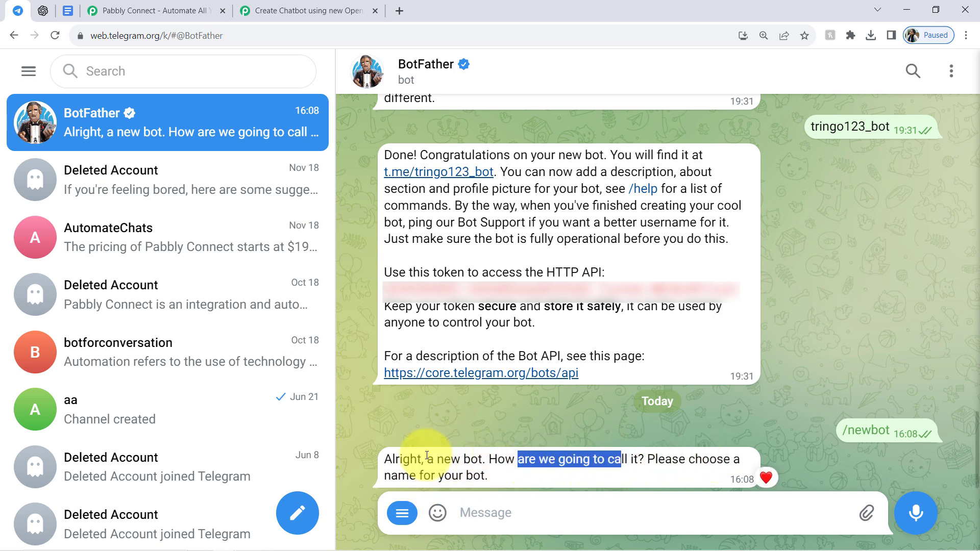
pyautogui.click(475, 509)
pyautogui.write('Assistantforyourqueries')
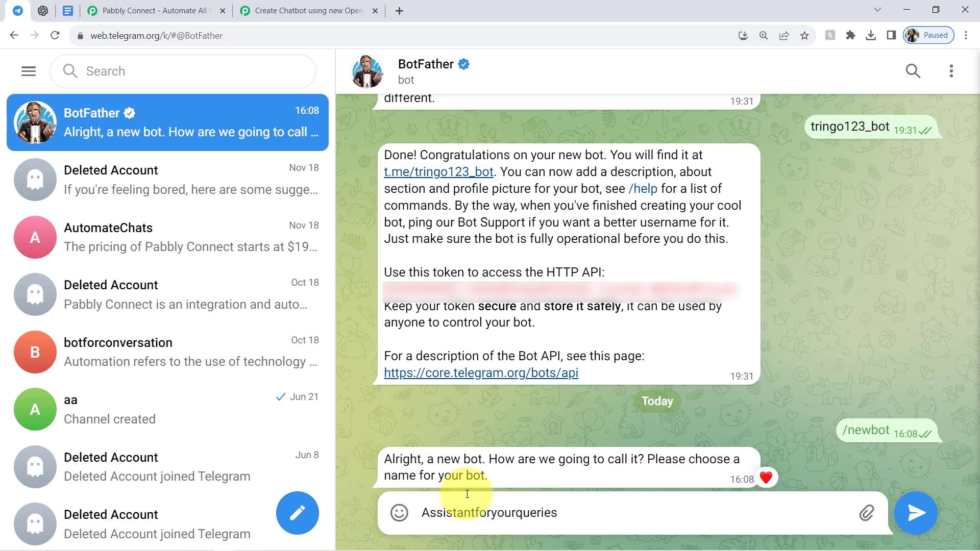
pyautogui.press('Return')
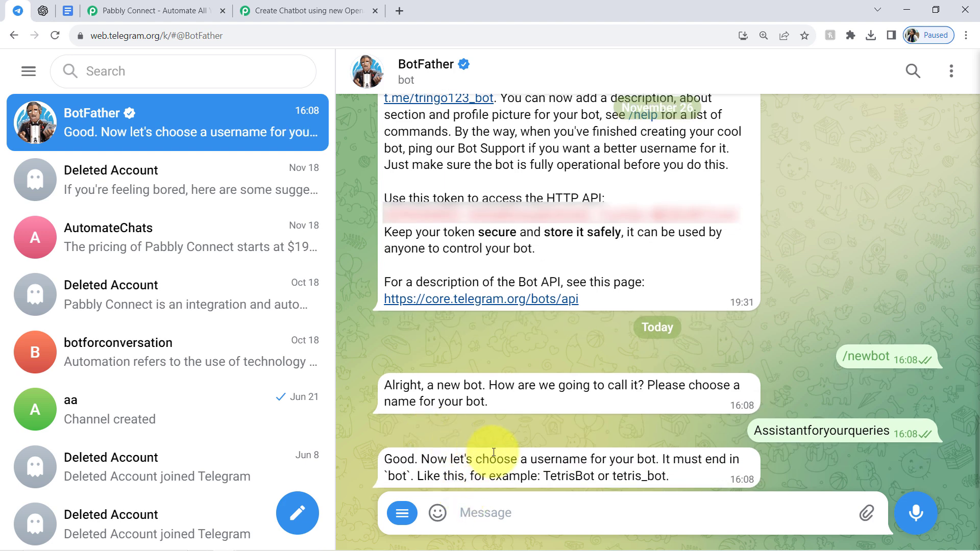
# Give the new bot the username Assistantforyourqueries_bot, reusing its name with the suffix "_bot".
pyautogui.doubleClick(807, 431)
pyautogui.hotkey('ctrl', 'c')
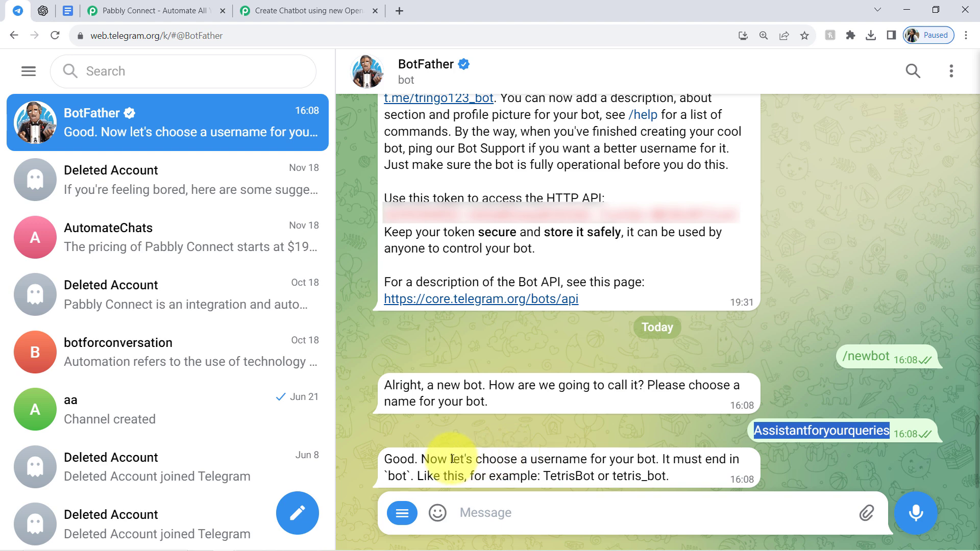
pyautogui.moveTo(596, 476); pyautogui.dragTo(670, 478)
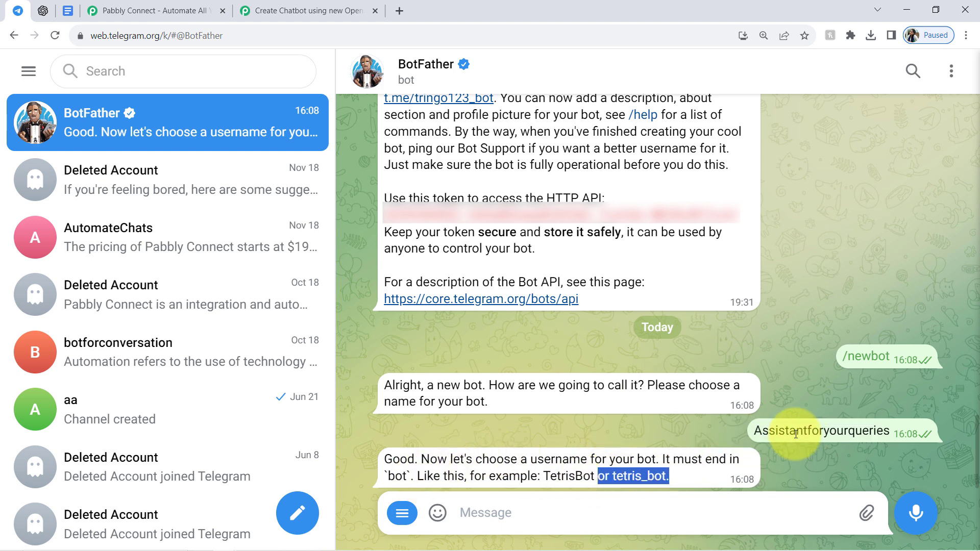
pyautogui.click(477, 512)
pyautogui.hotkey('ctrl', 'v')
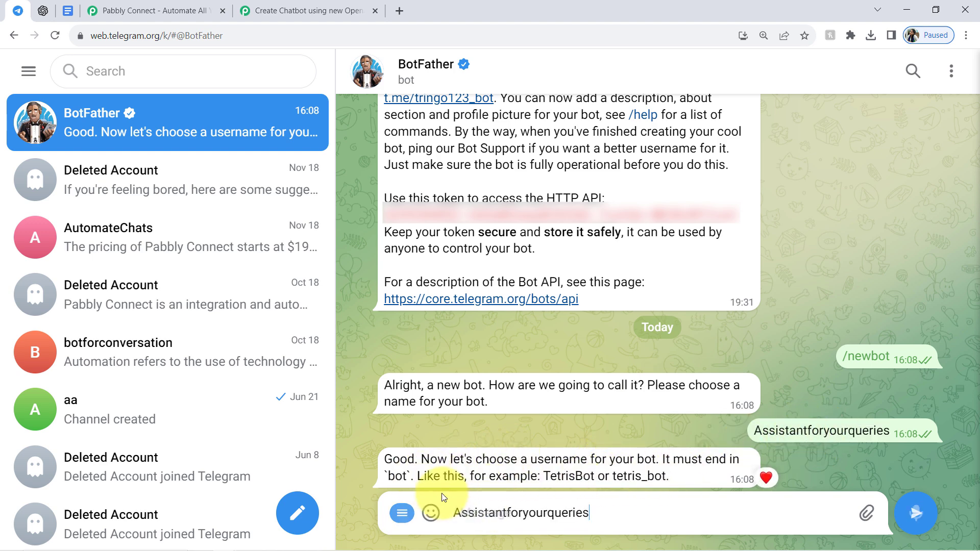
pyautogui.write('_bot')
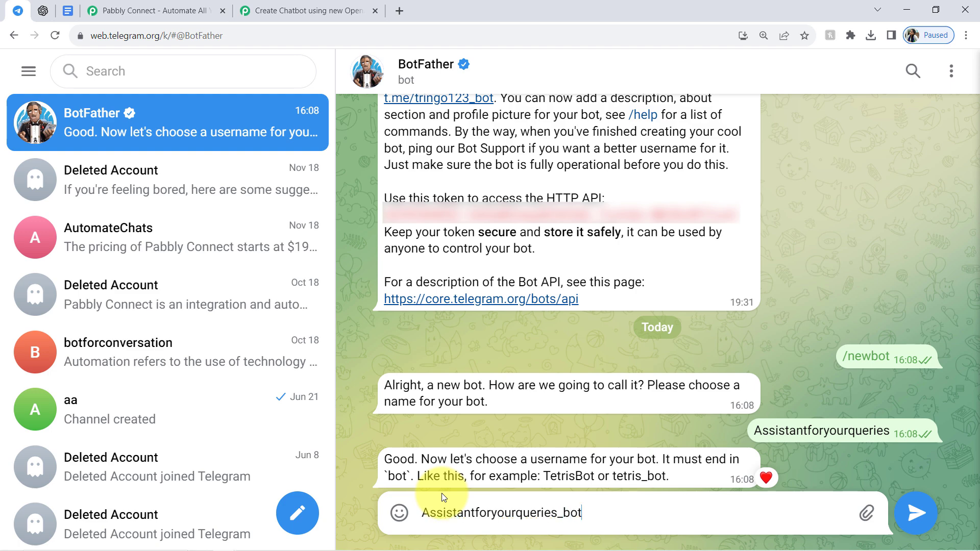
pyautogui.press('Return')
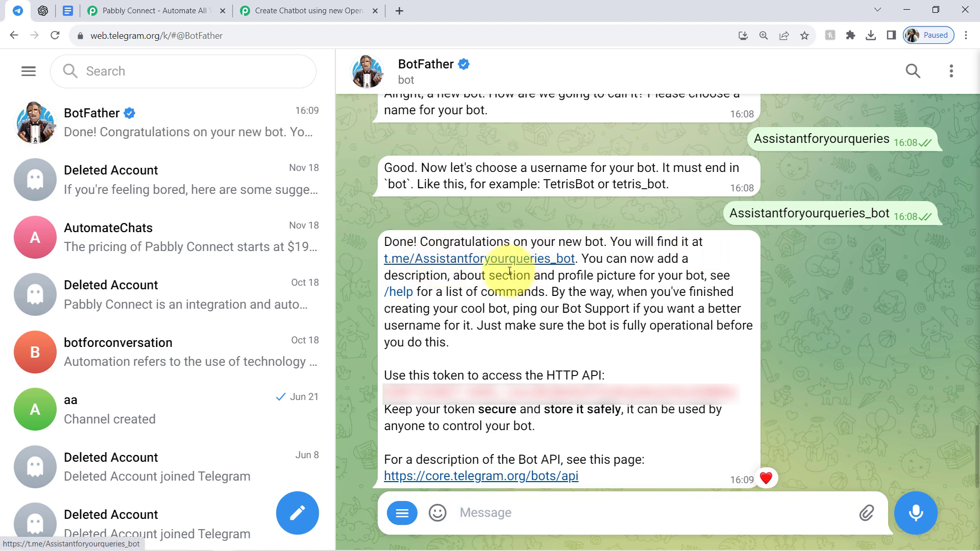
# Copy the new bot's API token from BotFather's message into the Token field of Pabbly Connect's new connection and save it.
pyautogui.moveTo(383, 393); pyautogui.dragTo(738, 395)
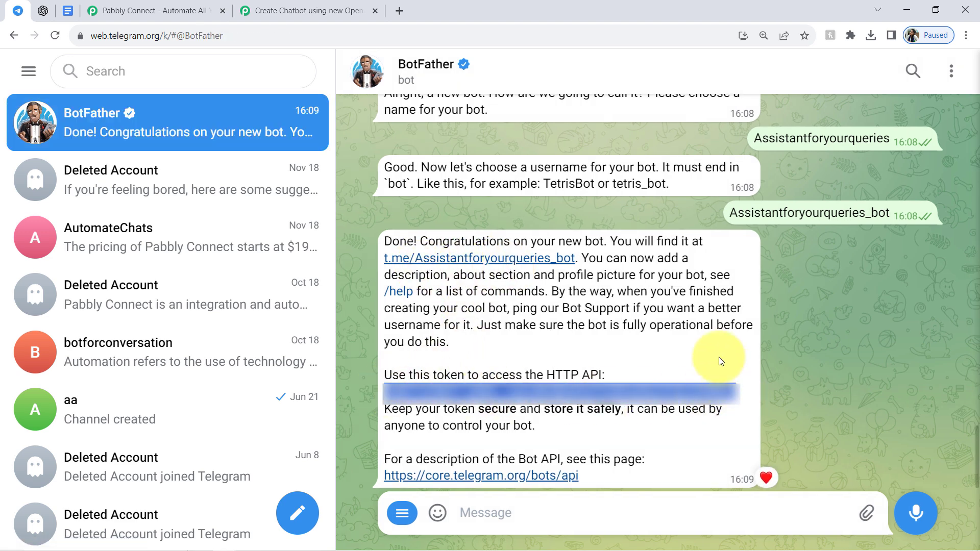
pyautogui.click(277, 6)
pyautogui.hotkey('ctrl', 'v')
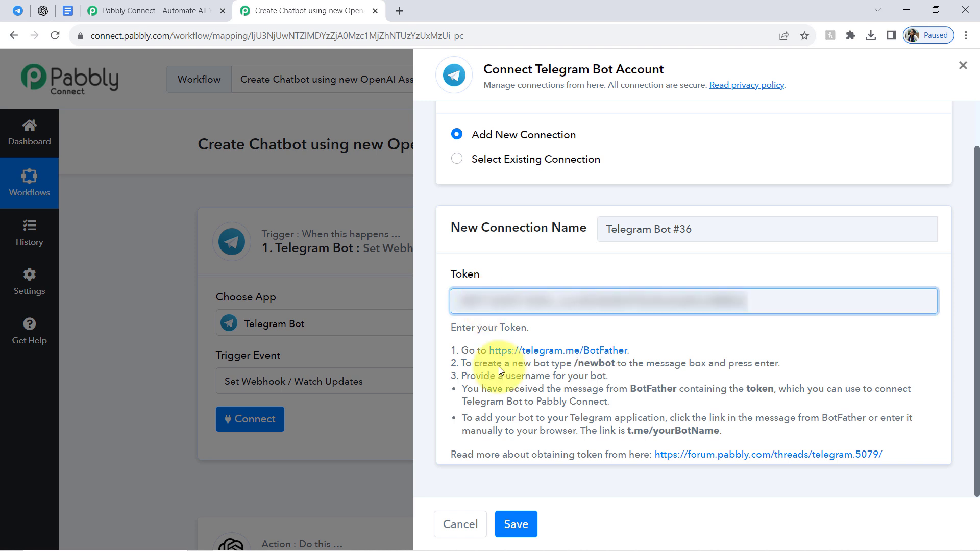
pyautogui.click(515, 524)
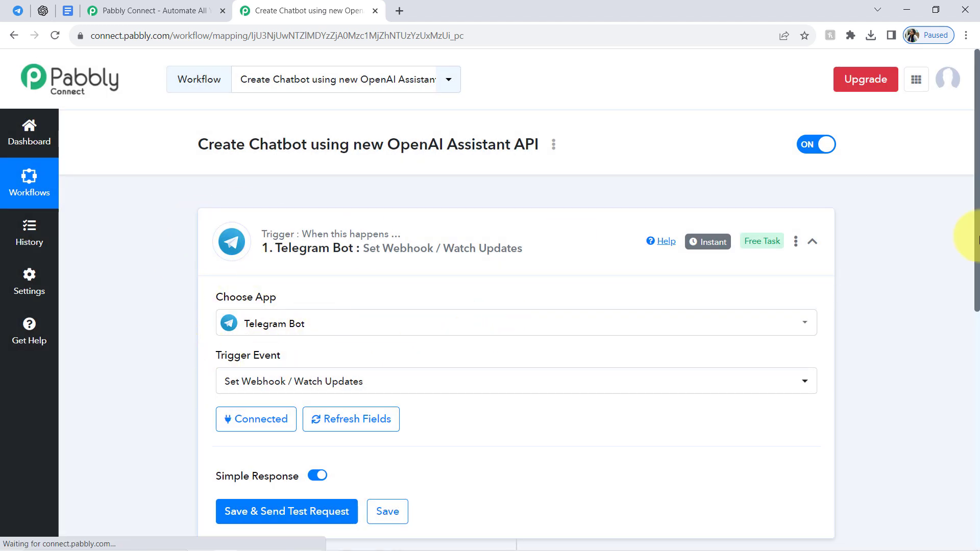
# Save and send the trigger's test request, start the Assistantforyourqueries bot in Telegram Web, and return to Pabbly Connect.
pyautogui.scroll(-4, 967, 241)
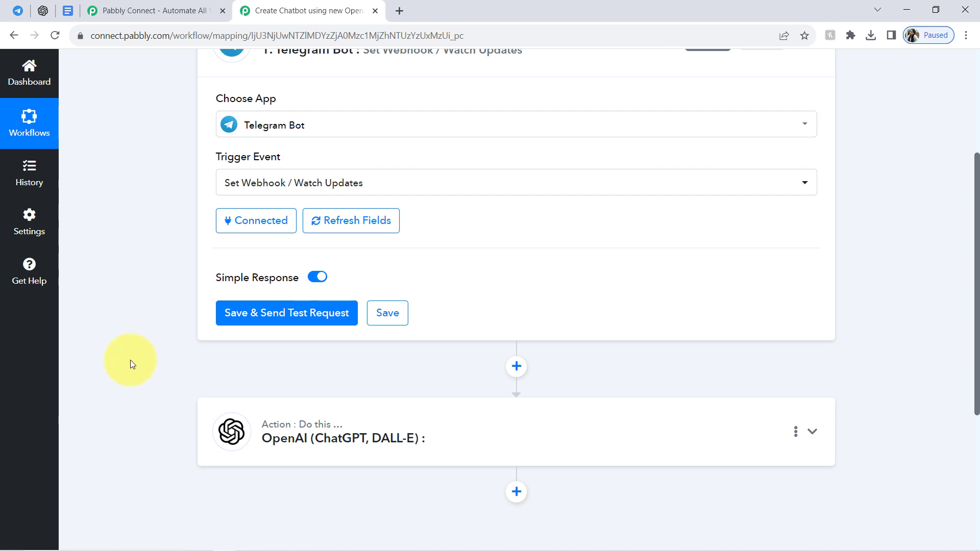
pyautogui.click(297, 315)
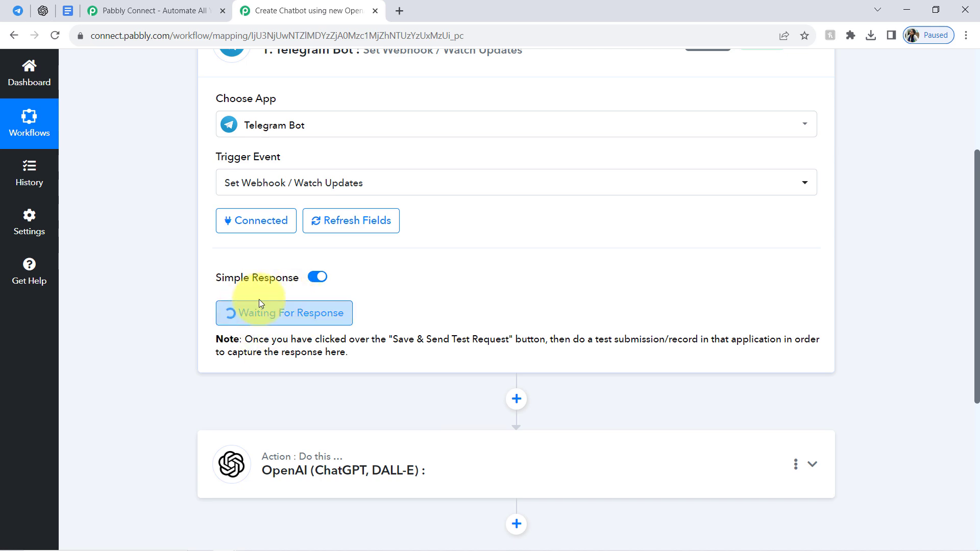
pyautogui.click(17, 10)
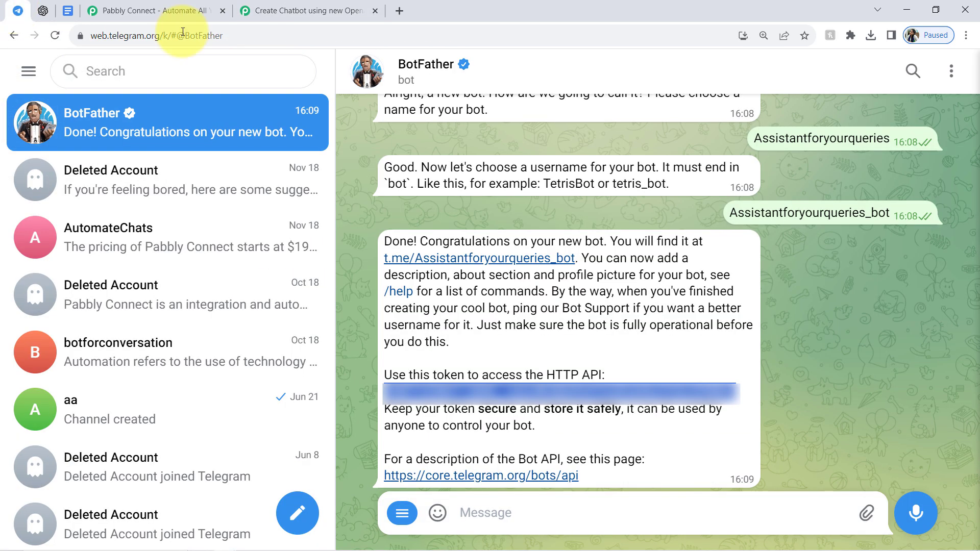
pyautogui.click(467, 259)
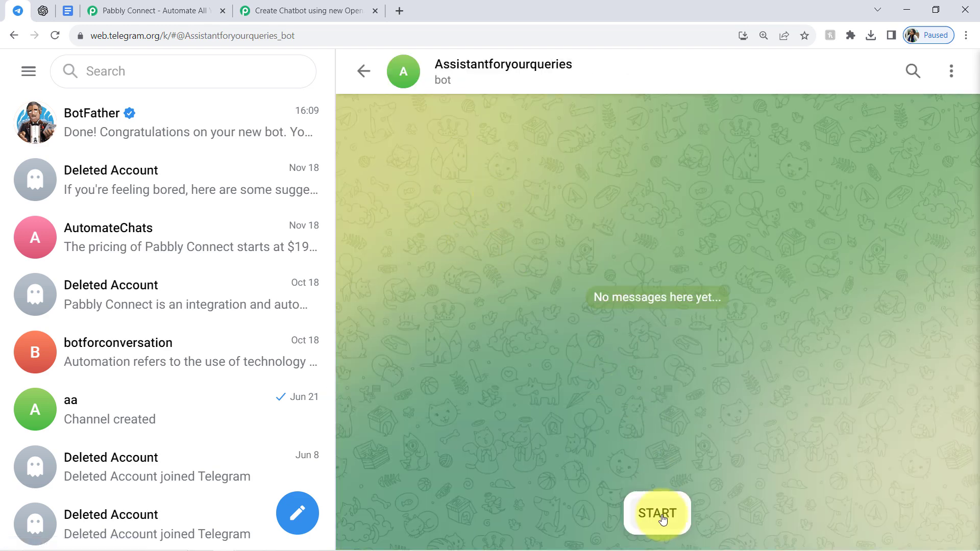
pyautogui.click(662, 516)
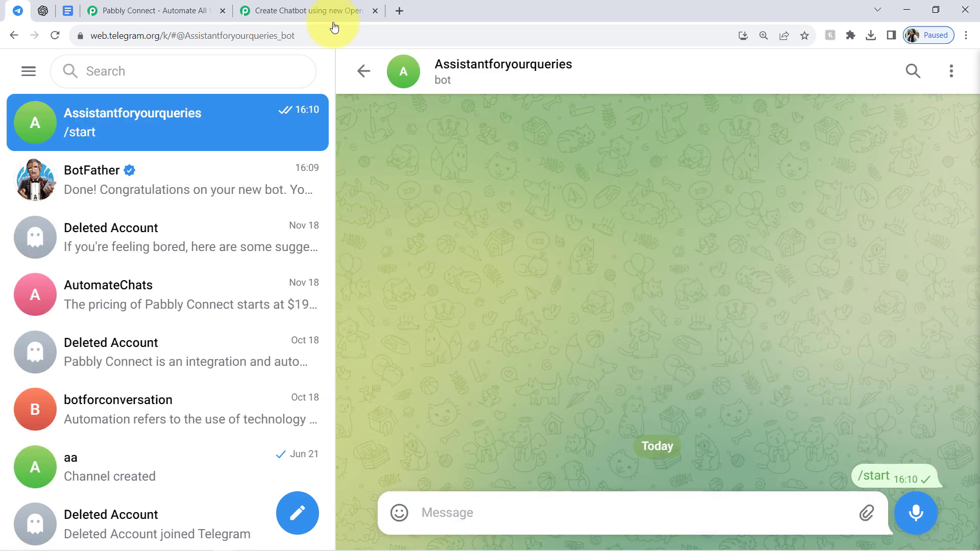
pyautogui.click(286, 11)
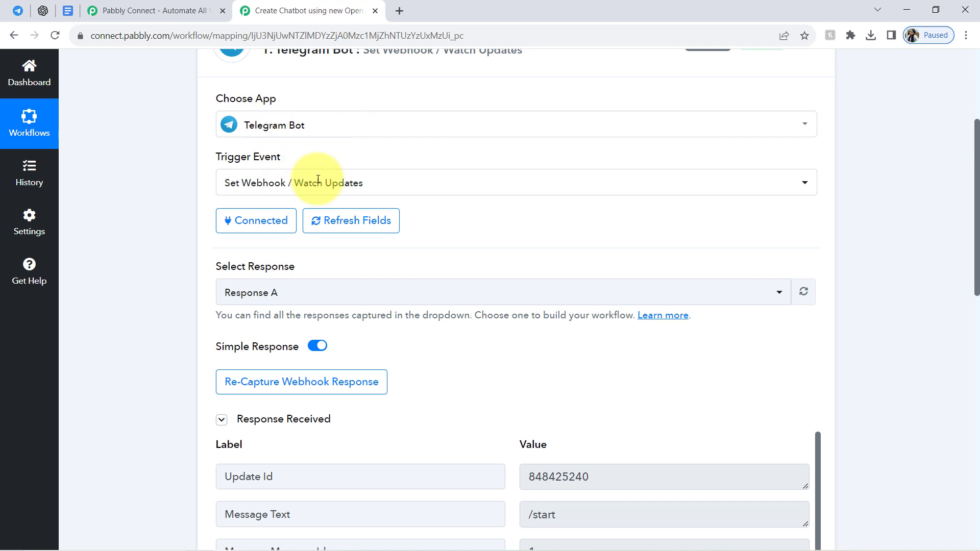
# Examine the Message Text label and its value in the response received by the Telegram Bot trigger.
pyautogui.click(259, 423)
pyautogui.click(259, 423)
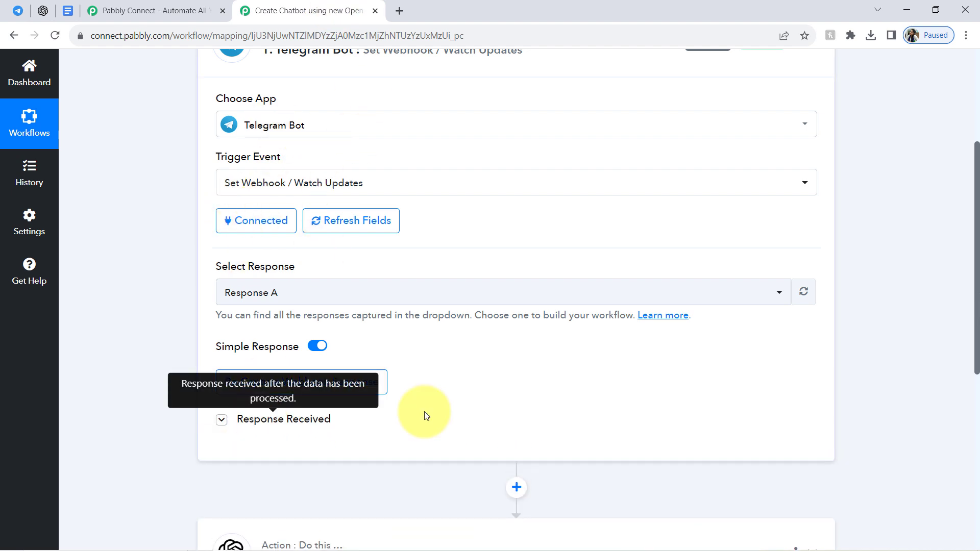
pyautogui.moveTo(978, 244); pyautogui.dragTo(976, 271)
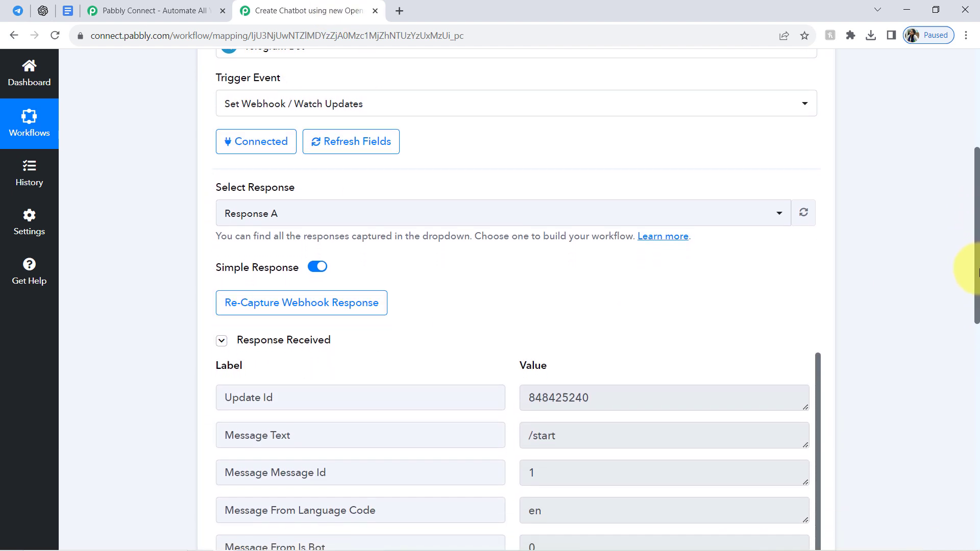
pyautogui.moveTo(230, 433); pyautogui.dragTo(330, 433)
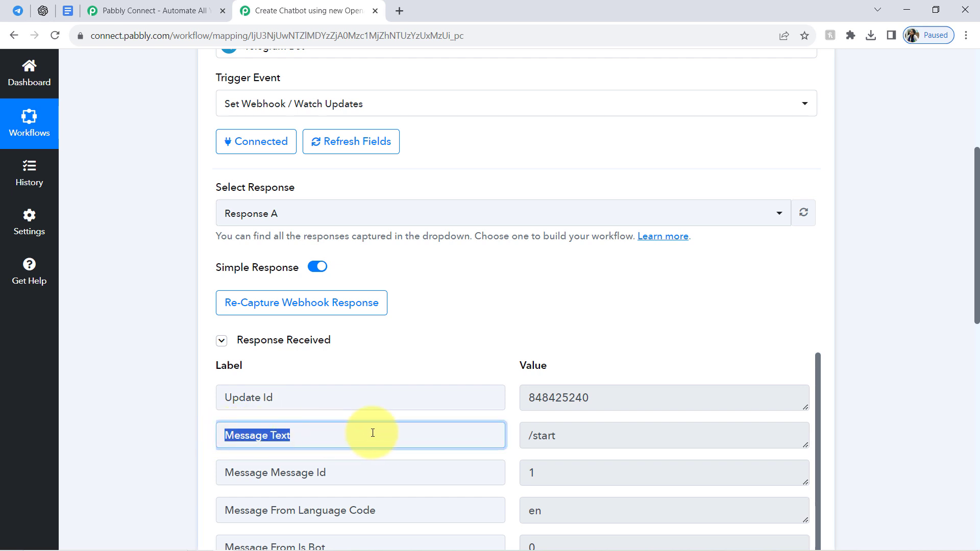
pyautogui.moveTo(807, 446); pyautogui.dragTo(809, 490)
pyautogui.moveTo(577, 438); pyautogui.dragTo(522, 438)
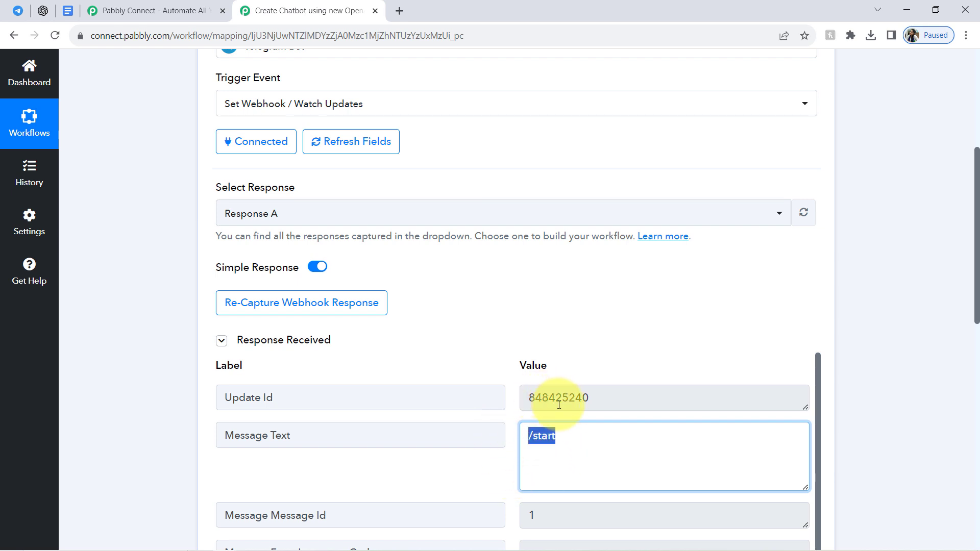
pyautogui.tripleClick(541, 444)
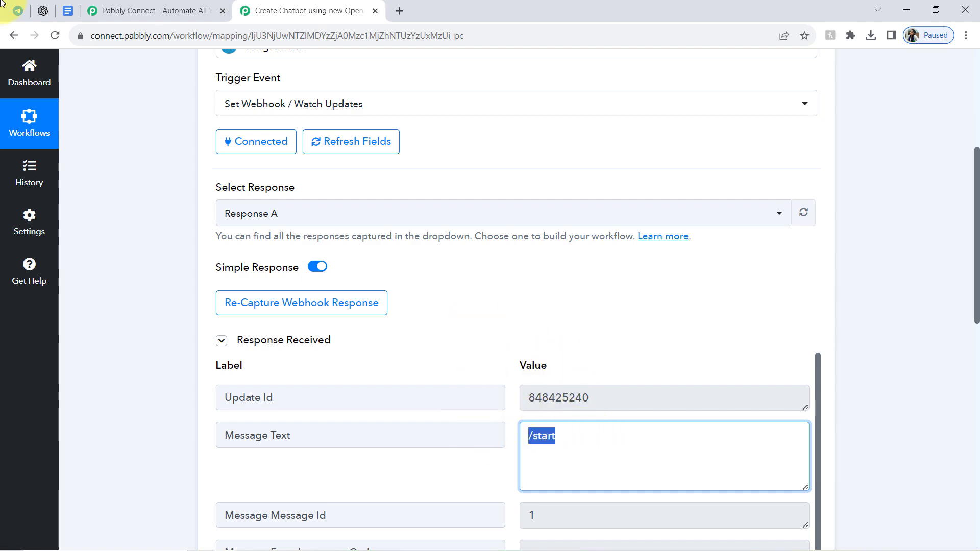
# Switch to the Assistantforyourqueries chat in Telegram Web and draft the message "What is Pabbly Connect" without sending it.
pyautogui.click(18, 11)
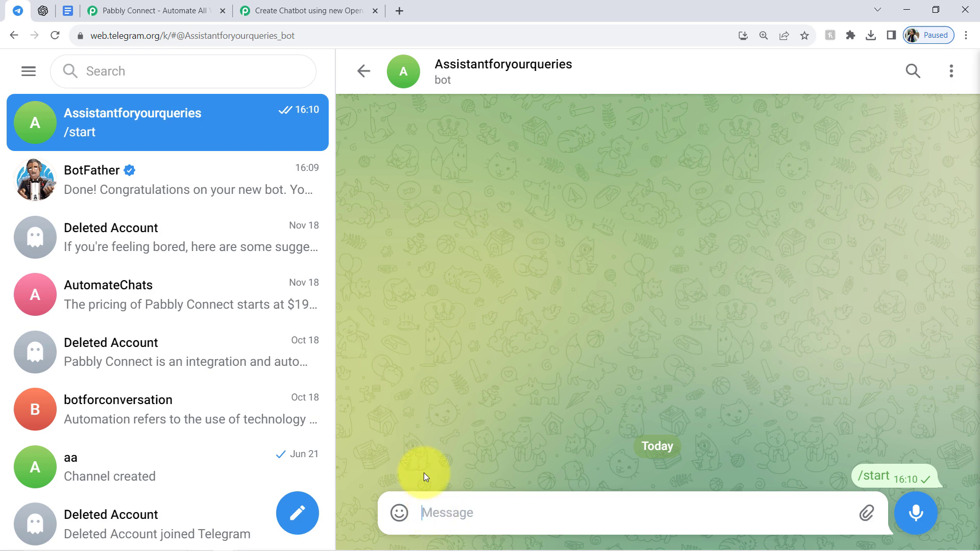
pyautogui.write('What ')
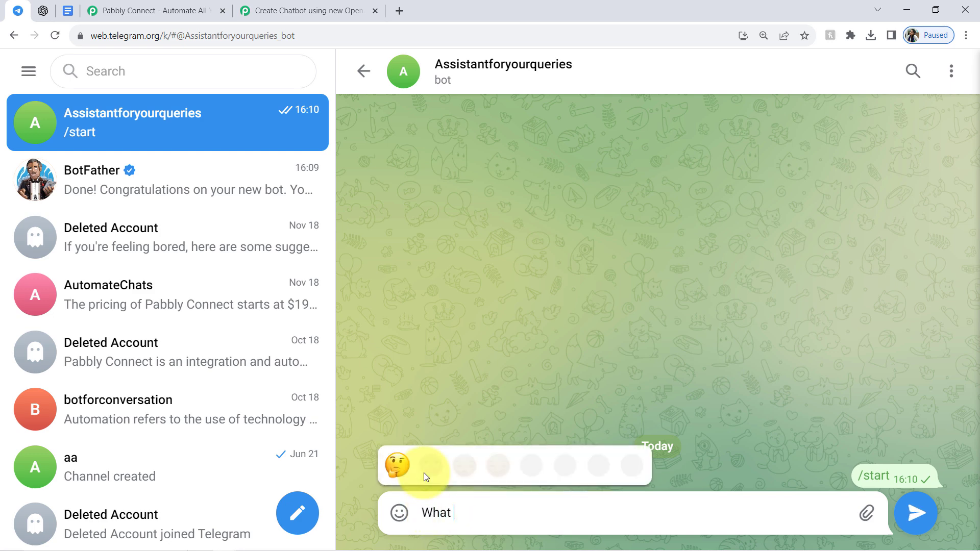
pyautogui.write('is Pabbl')
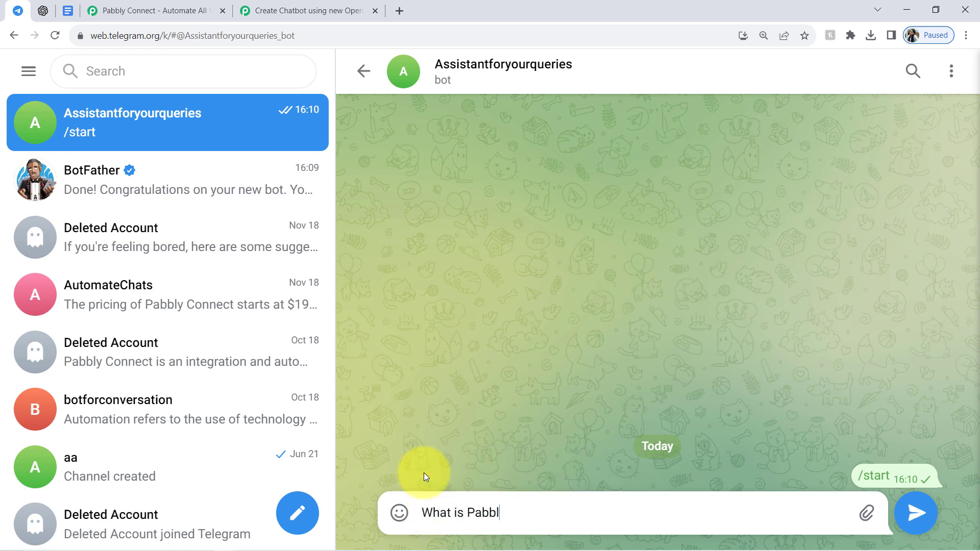
pyautogui.write('y Connect')
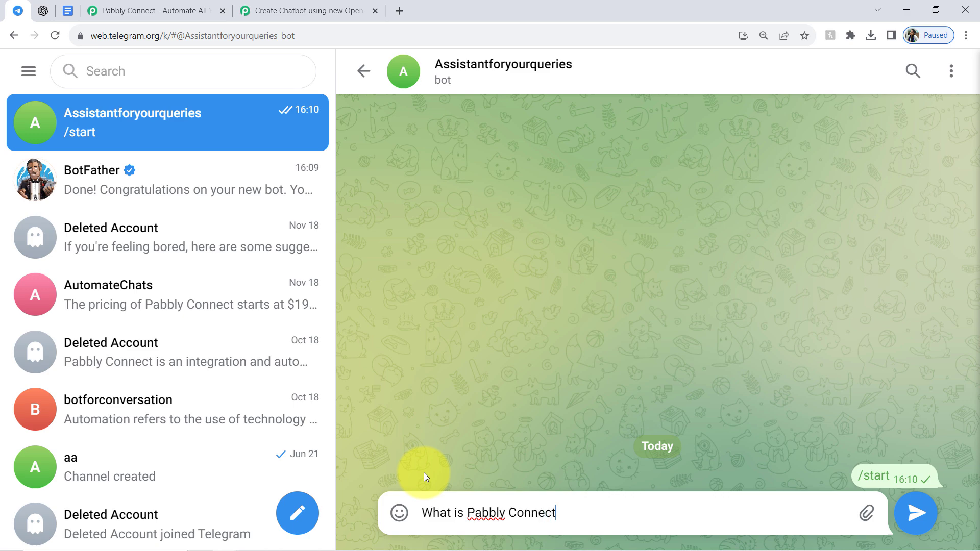
# Return to Pabbly Connect and recapture the Telegram Bot trigger's webhook response.
pyautogui.click(336, 4)
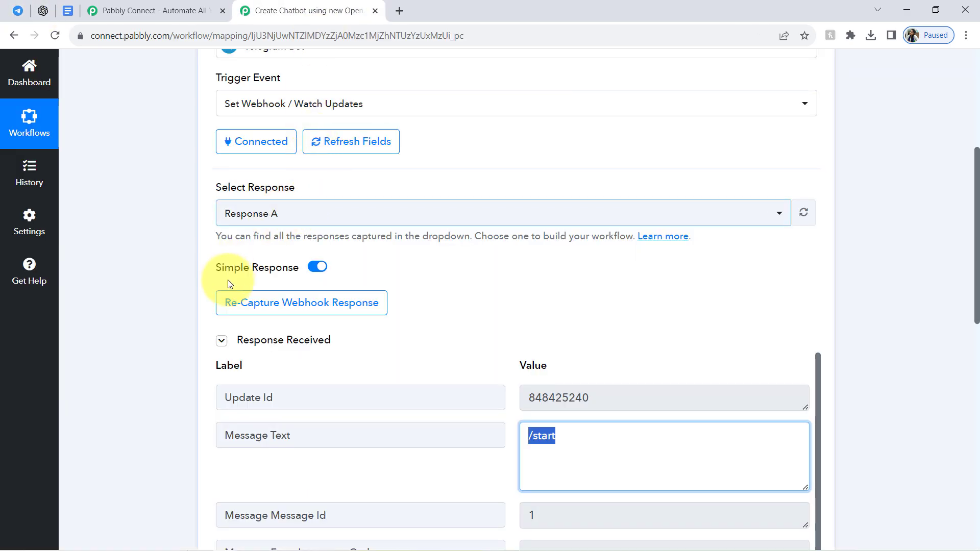
pyautogui.click(285, 304)
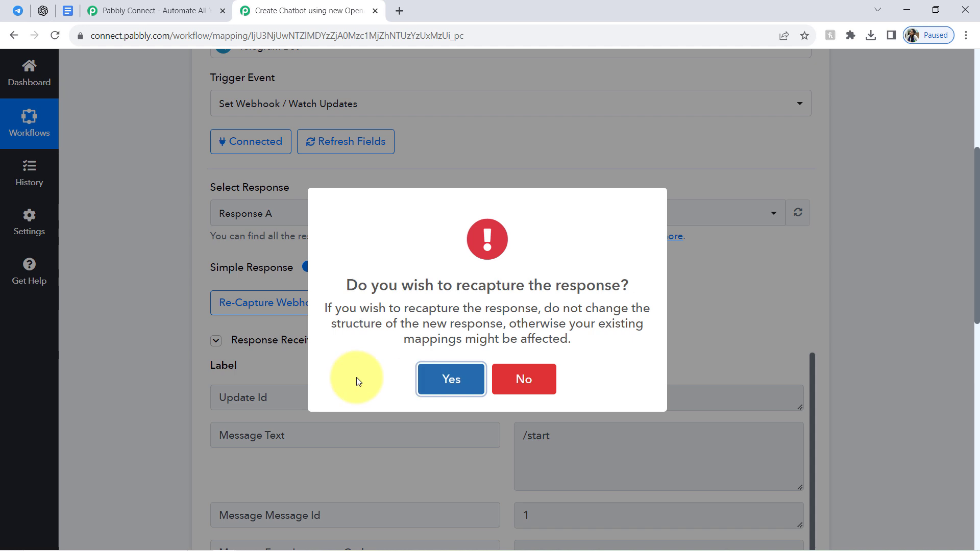
pyautogui.click(432, 380)
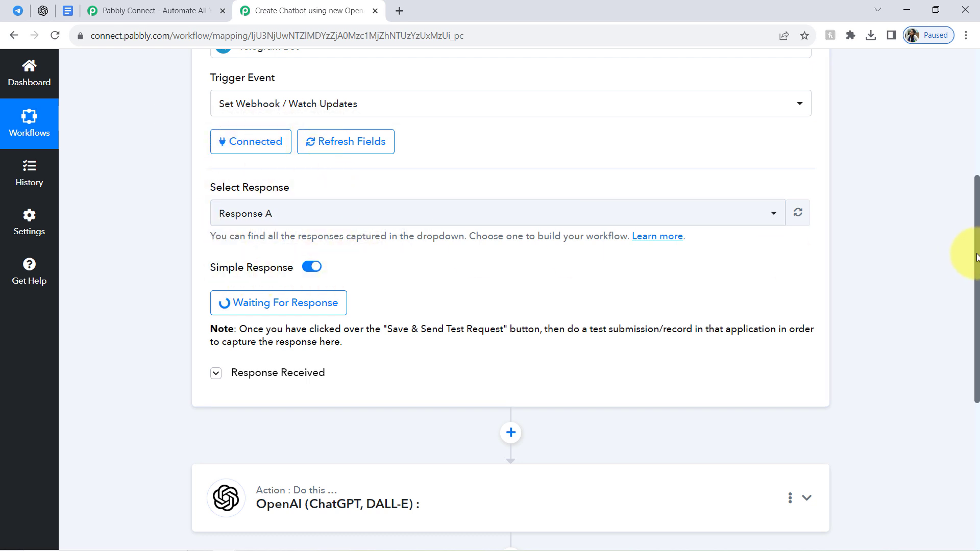
# Send the drafted question to the bot in Telegram Web and return to the waiting trigger in Pabbly Connect.
pyautogui.click(18, 11)
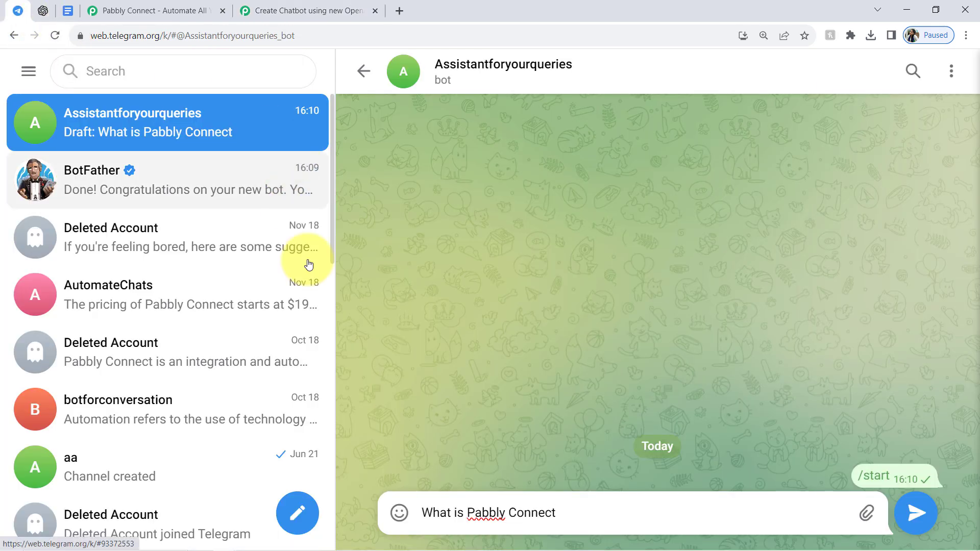
pyautogui.press('Return')
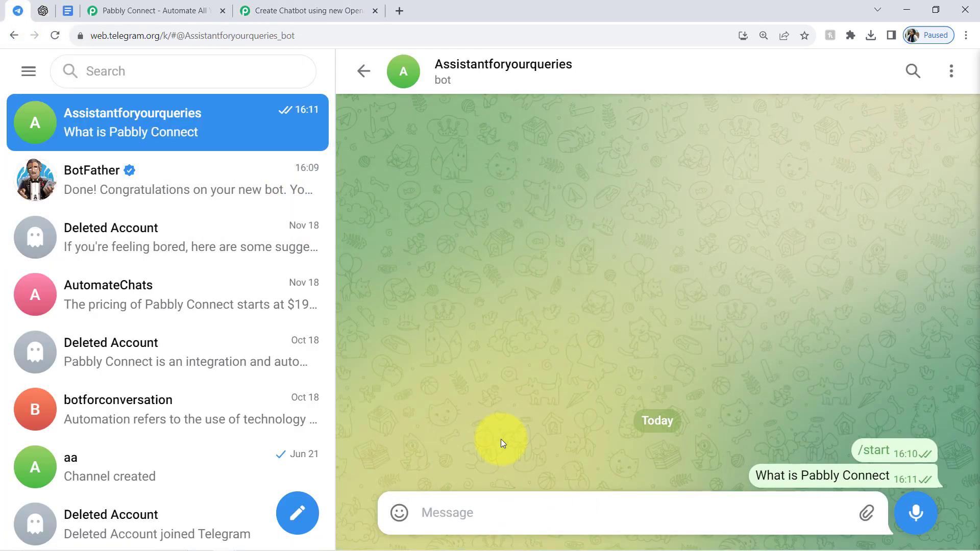
pyautogui.click(350, 10)
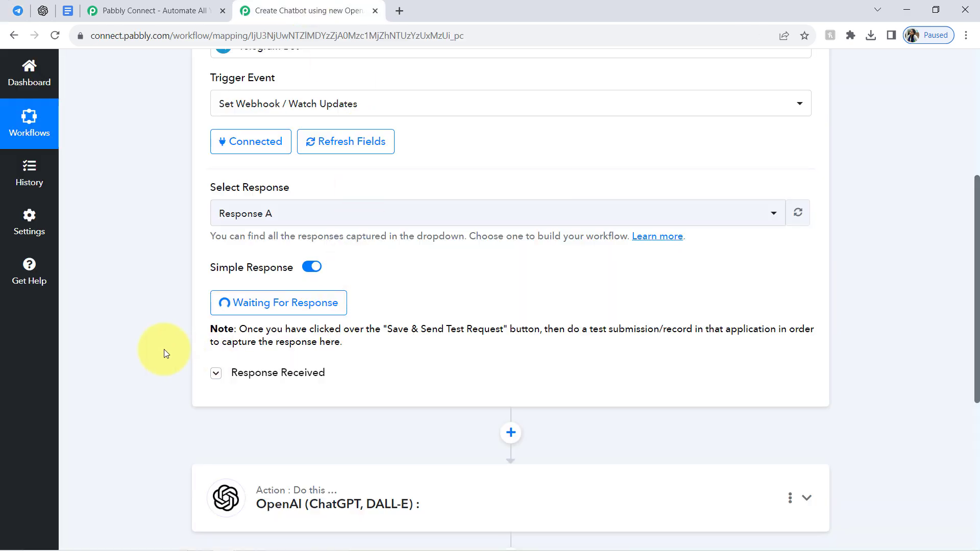
pyautogui.click(254, 317)
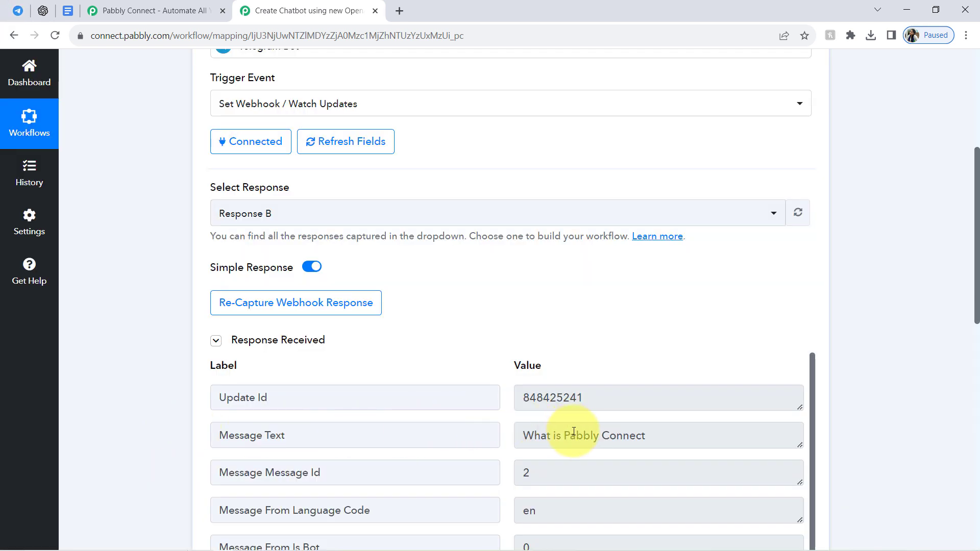
# Check the captured Message Text value against the bot's Telegram Web chat, collapsing the Telegram Bot trigger in Pabbly Connect.
pyautogui.moveTo(555, 432); pyautogui.dragTo(668, 430)
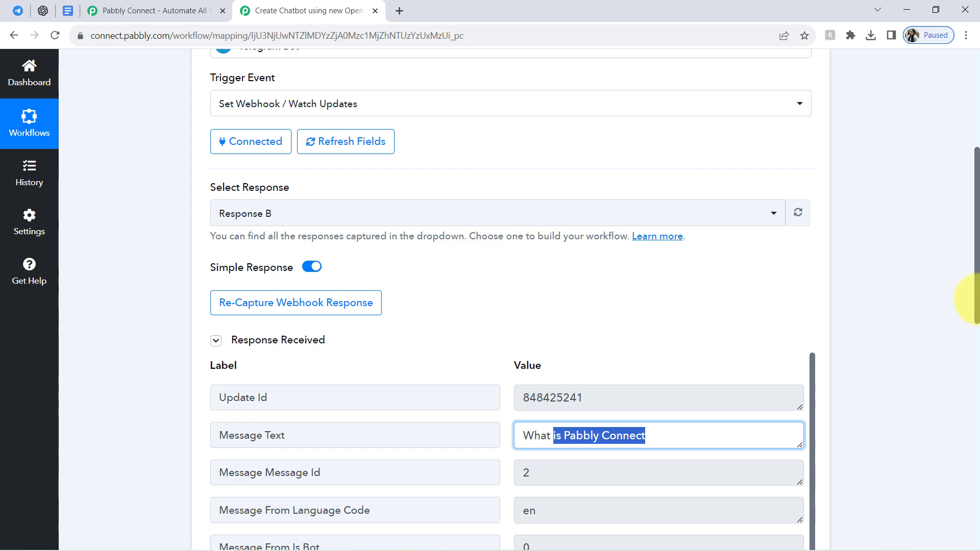
pyautogui.moveTo(976, 295); pyautogui.dragTo(971, 117)
pyautogui.click(277, 268)
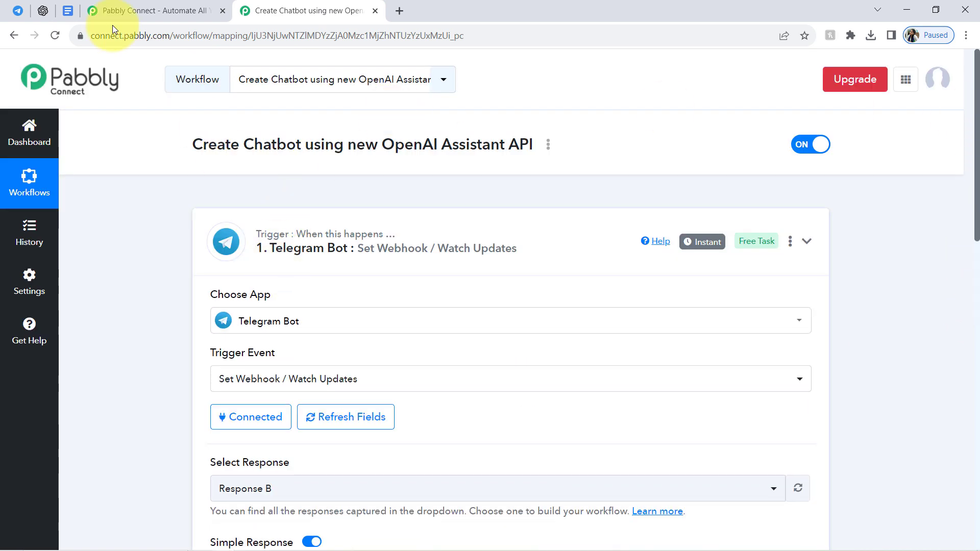
pyautogui.click(13, 10)
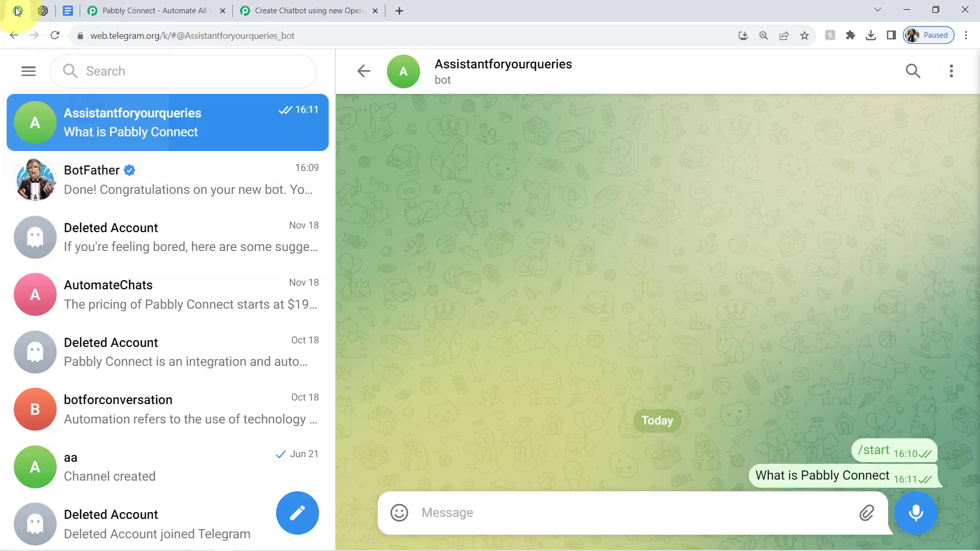
pyautogui.click(276, 4)
pyautogui.moveTo(703, 251)
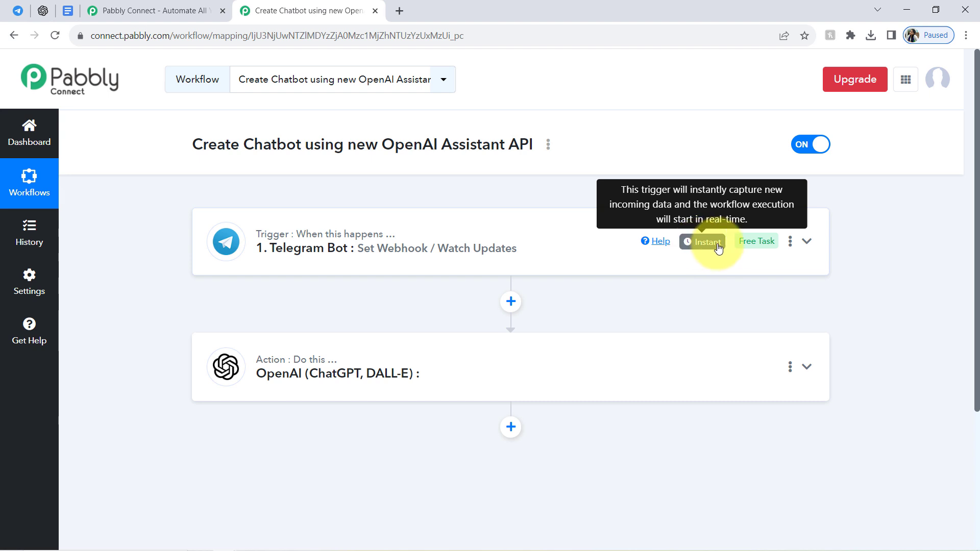
# Expand the OpenAI (ChatGPT, DALL-E) action and set its action event to Create Message.
pyautogui.click(338, 367)
pyautogui.moveTo(978, 182); pyautogui.dragTo(979, 317)
pyautogui.click(224, 280)
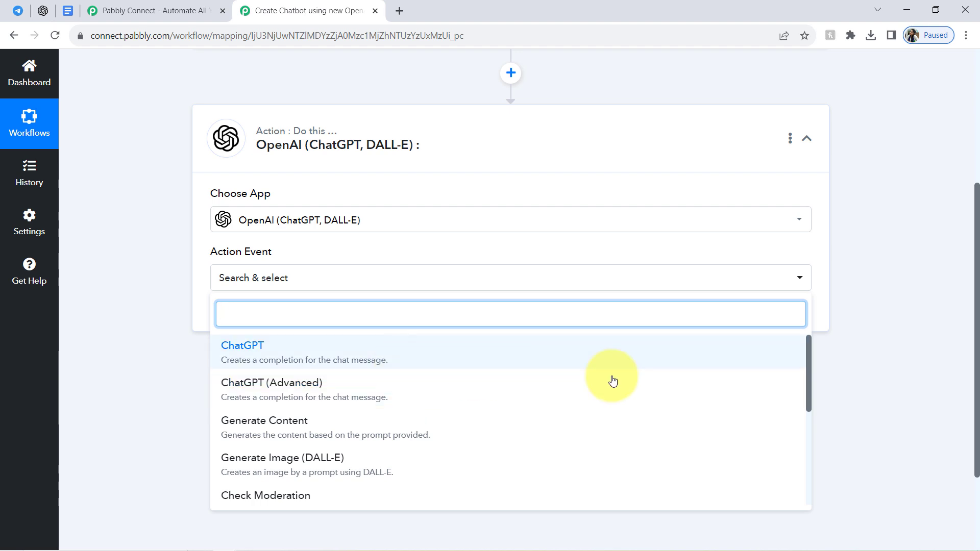
pyautogui.moveTo(807, 381); pyautogui.dragTo(798, 495)
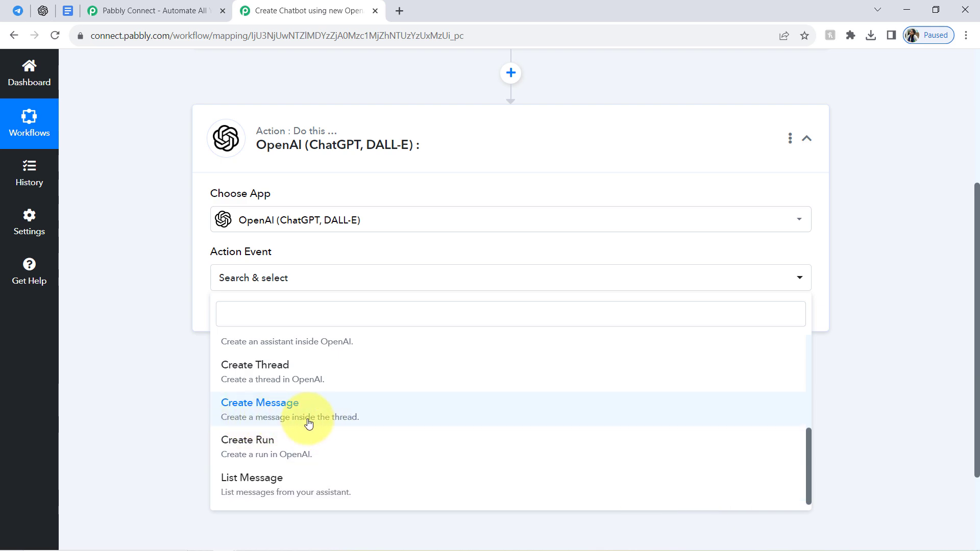
pyautogui.click(326, 423)
# Start connecting the OpenAI account, glance at the assistant in the OpenAI Playground, and choose to add a new connection.
pyautogui.click(248, 316)
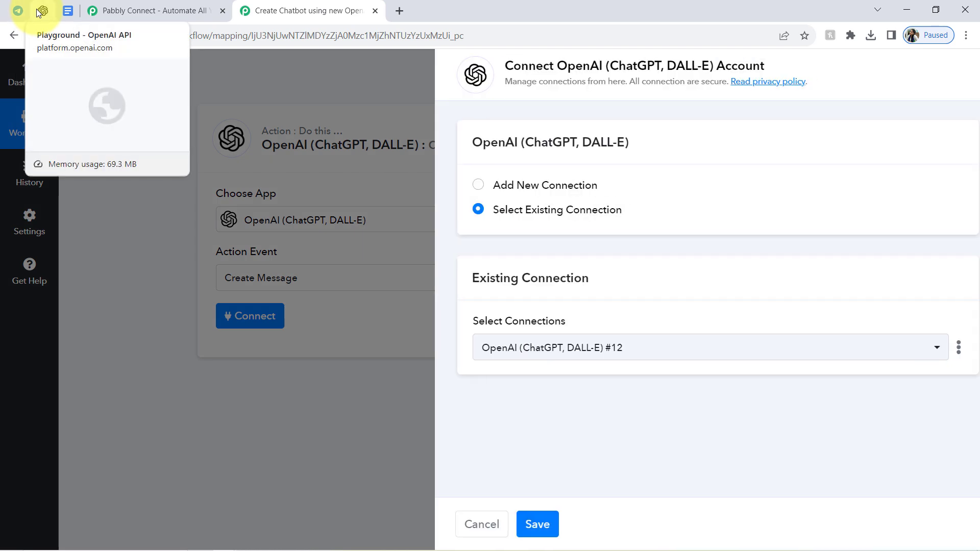
pyautogui.click(43, 10)
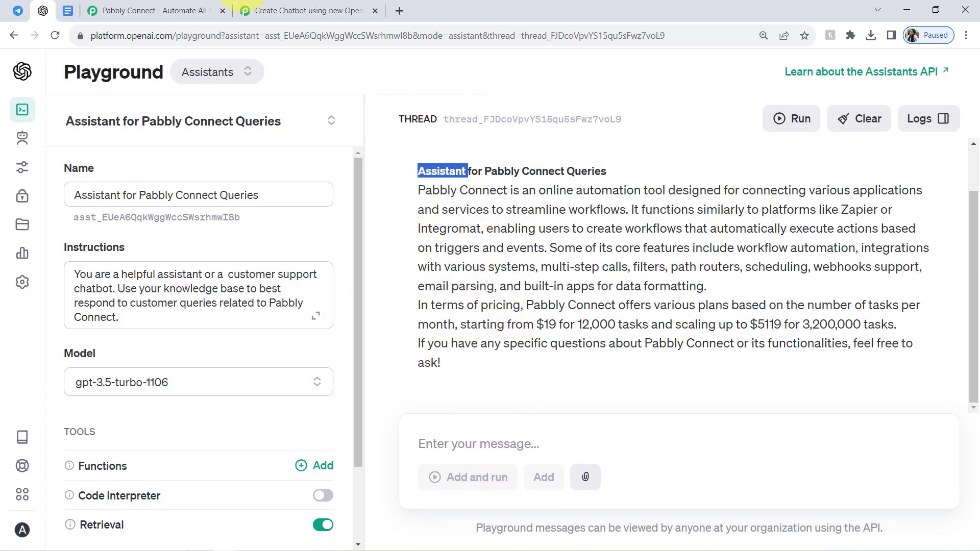
pyautogui.click(294, 6)
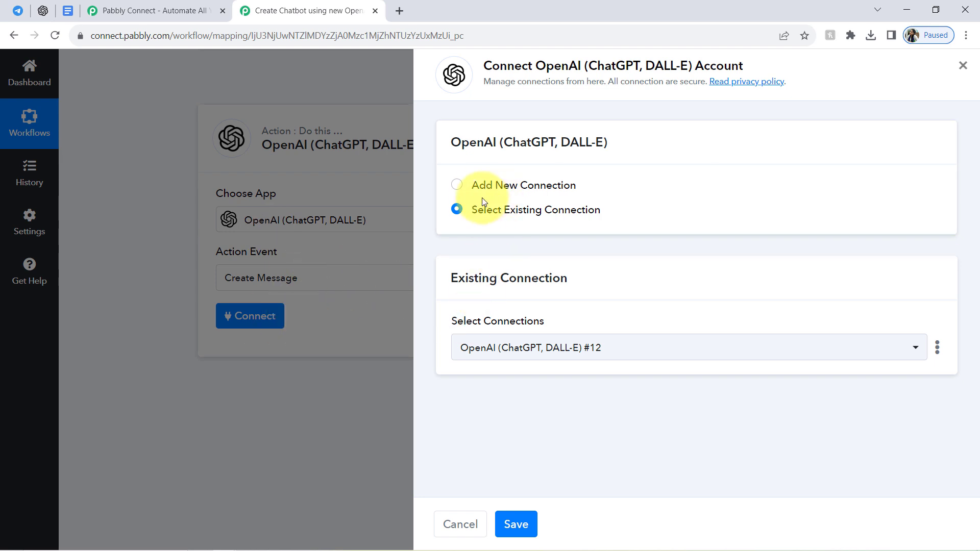
pyautogui.click(518, 186)
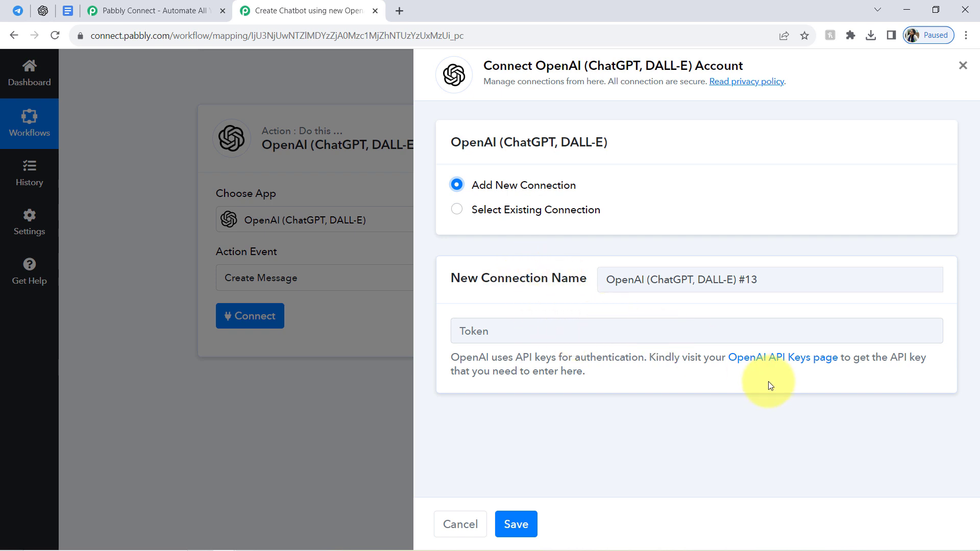
# Open the linked OpenAI API Keys page in a new tab, examine it, and return to the connection form in Pabbly Connect.
pyautogui.rightClick(772, 361)
pyautogui.click(792, 367)
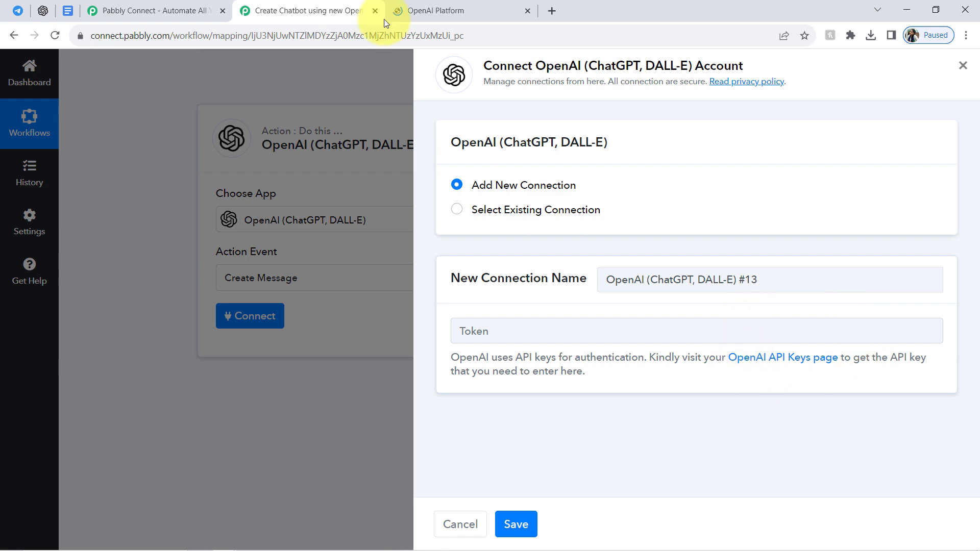
pyautogui.click(416, 10)
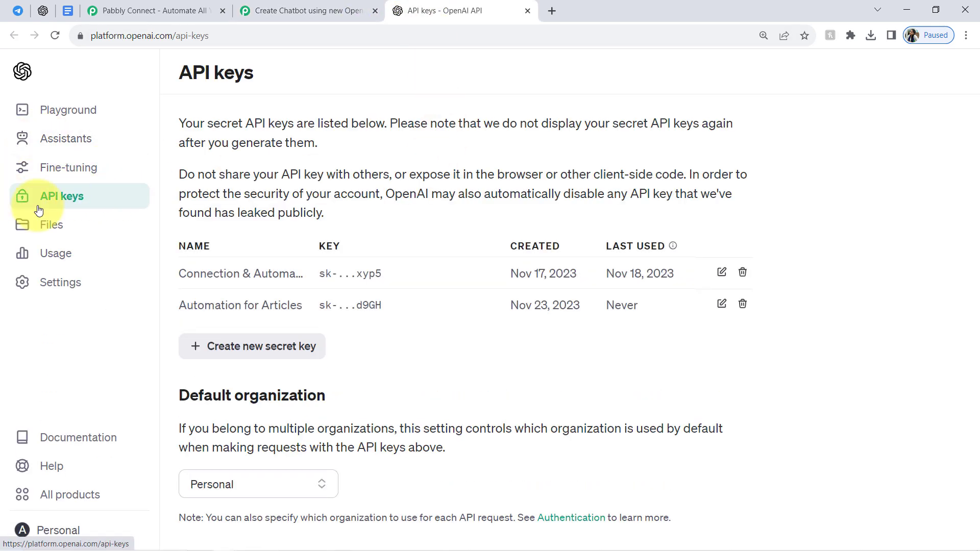
pyautogui.moveTo(255, 73); pyautogui.dragTo(205, 74)
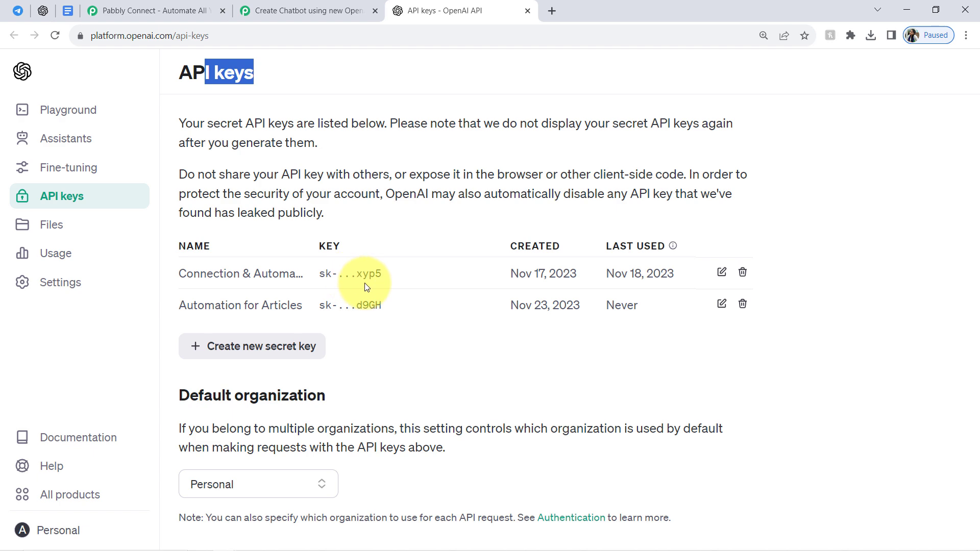
pyautogui.click(312, 6)
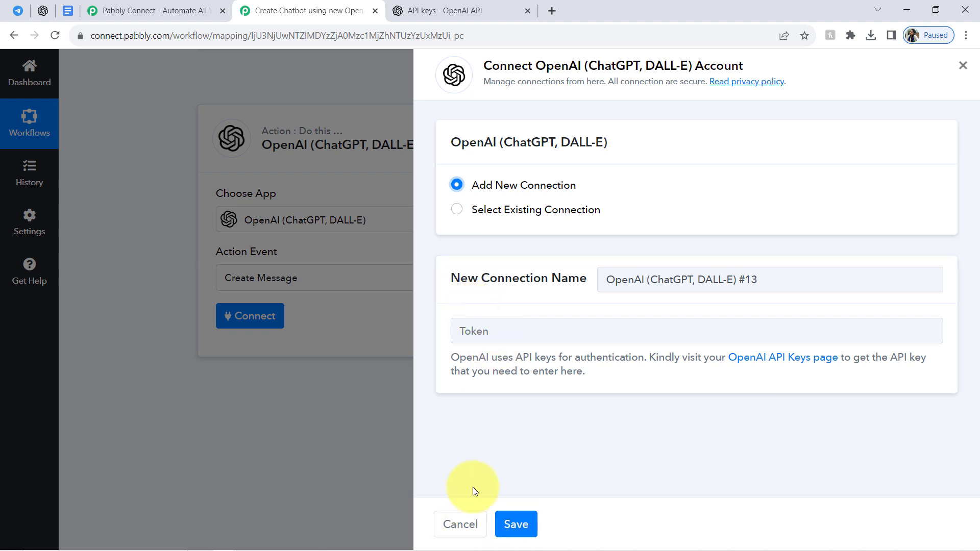
# Paste the OpenAI API key as the new connection's token and save the connection.
pyautogui.click(520, 333)
pyautogui.hotkey('ctrl', 'v')
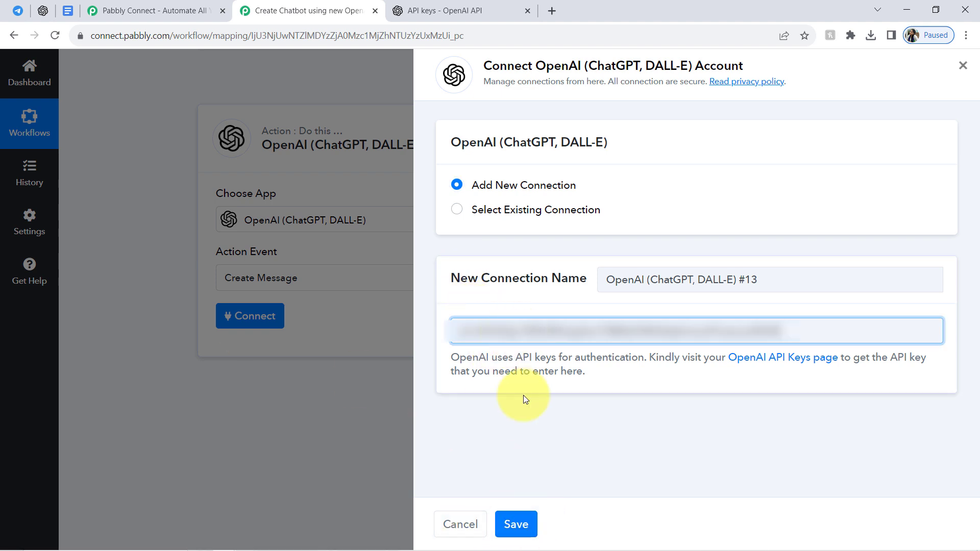
pyautogui.click(516, 523)
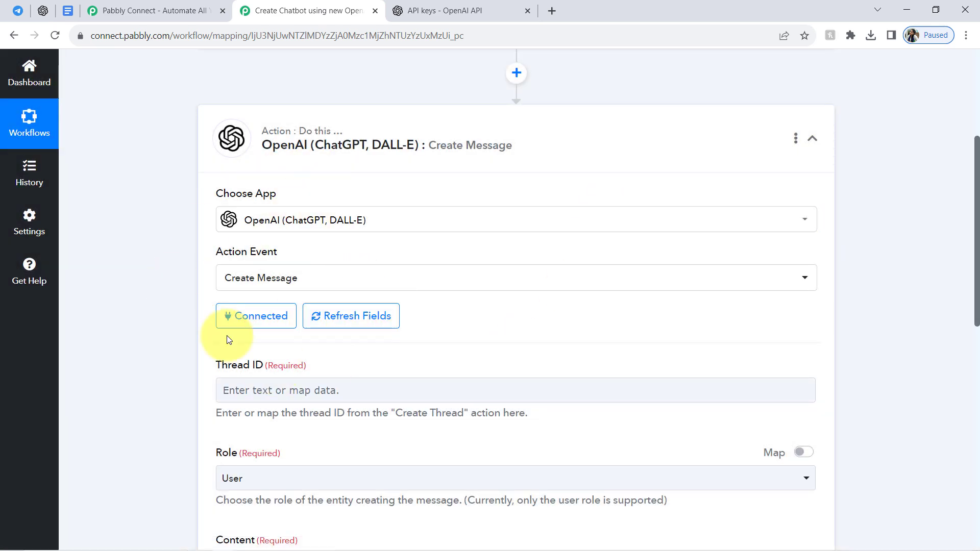
# Copy the assistant's thread ID from the OpenAI Playground into the Thread ID of the Create Message action in Pabbly Connect.
pyautogui.scroll(-4, 964, 271)
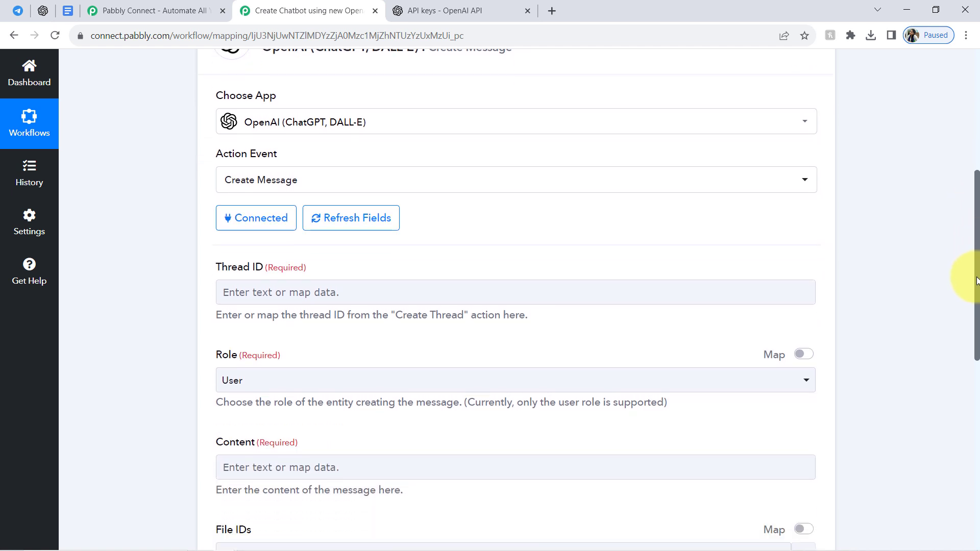
pyautogui.moveTo(228, 175); pyautogui.dragTo(275, 174)
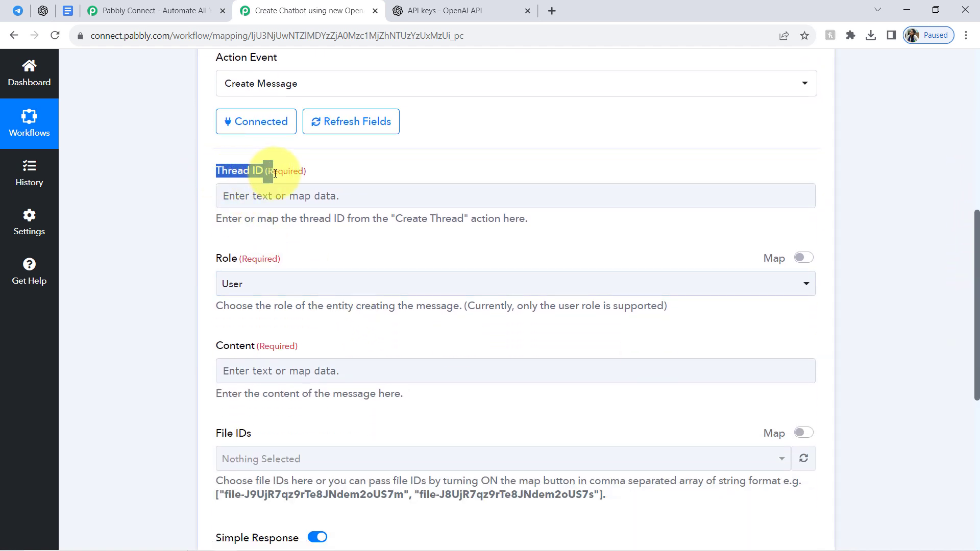
pyautogui.click(43, 11)
pyautogui.moveTo(622, 118); pyautogui.dragTo(463, 120)
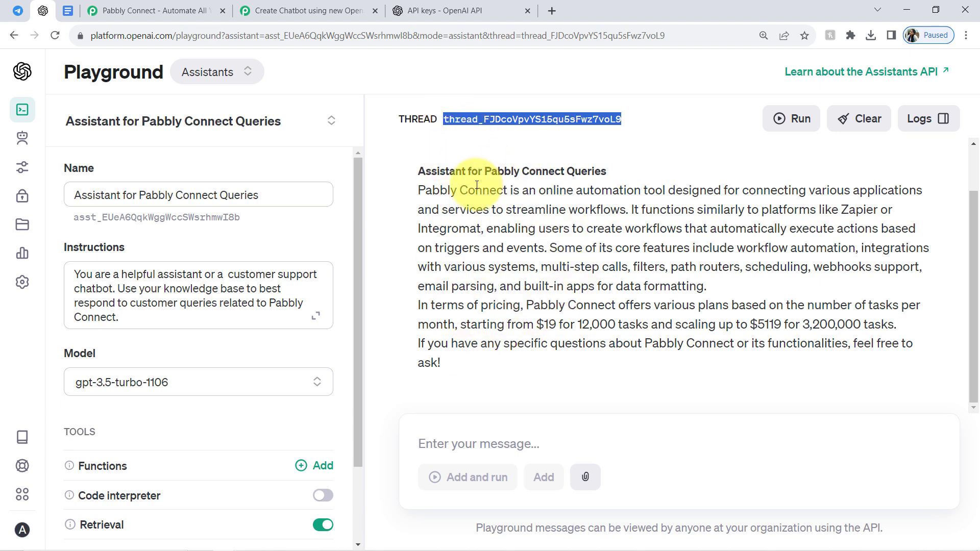
pyautogui.click(266, 4)
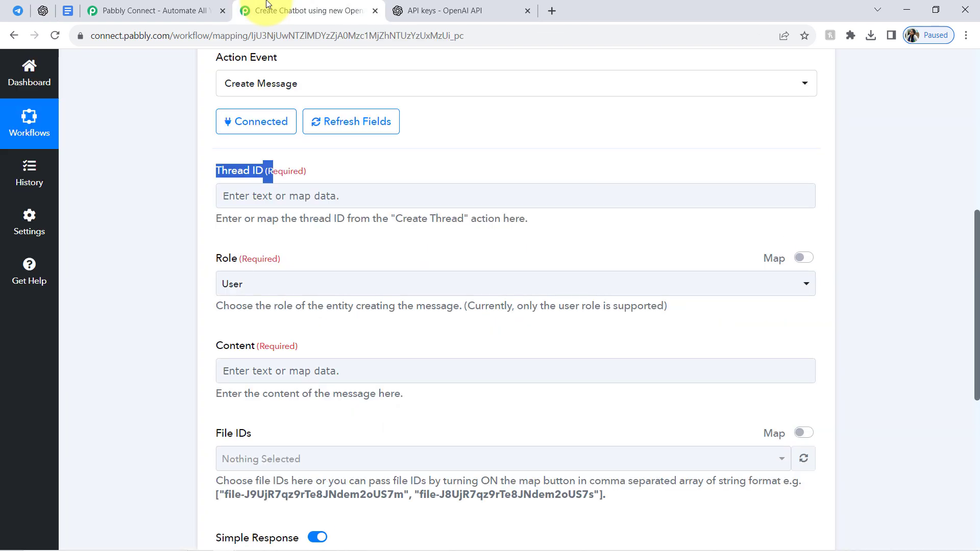
pyautogui.click(239, 195)
pyautogui.click(188, 295)
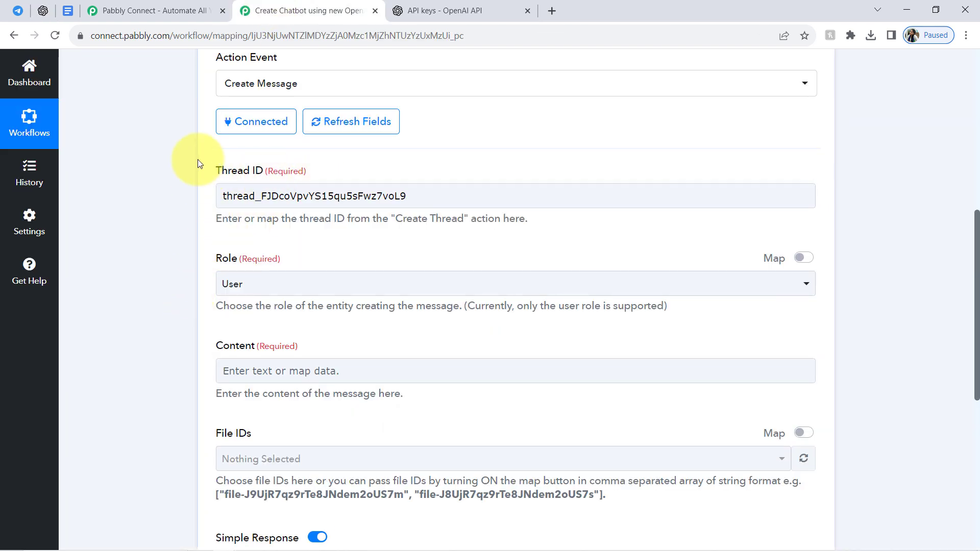
# Examine the Create Message action's Thread ID, its available Role options and the Content field's help text.
pyautogui.moveTo(237, 196); pyautogui.dragTo(388, 197)
pyautogui.click(136, 228)
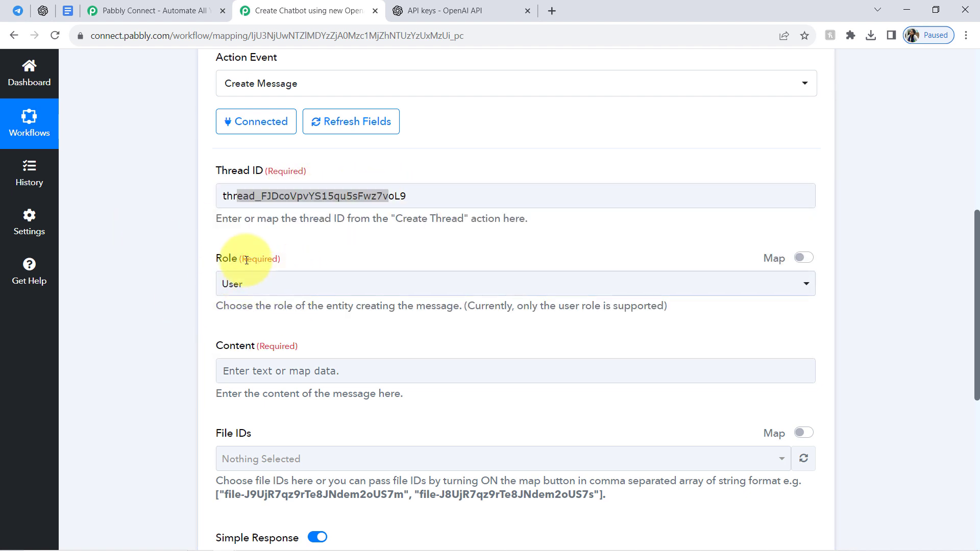
pyautogui.click(234, 282)
pyautogui.click(198, 241)
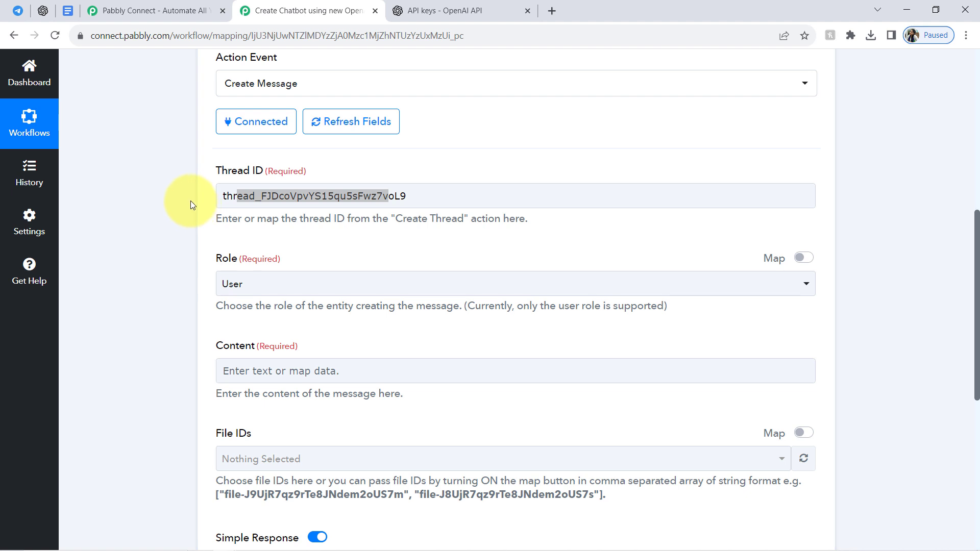
pyautogui.click(215, 197)
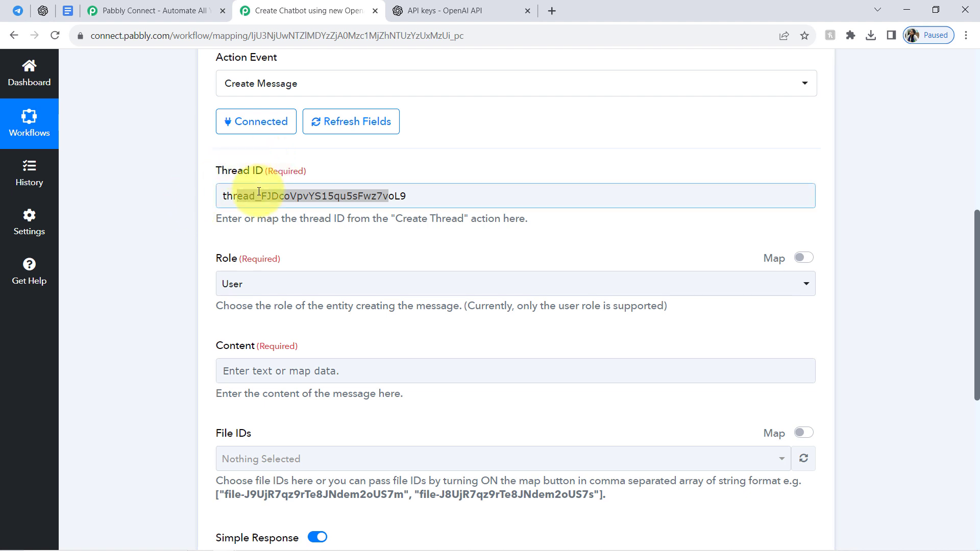
pyautogui.click(169, 249)
pyautogui.scroll(-1, 168, 248)
pyautogui.scroll(-2, 174, 240)
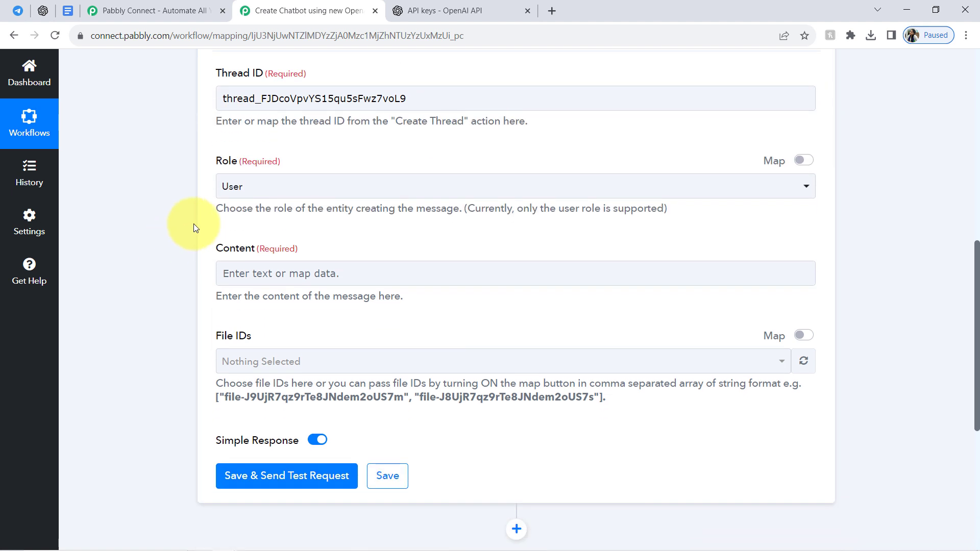
pyautogui.click(223, 164)
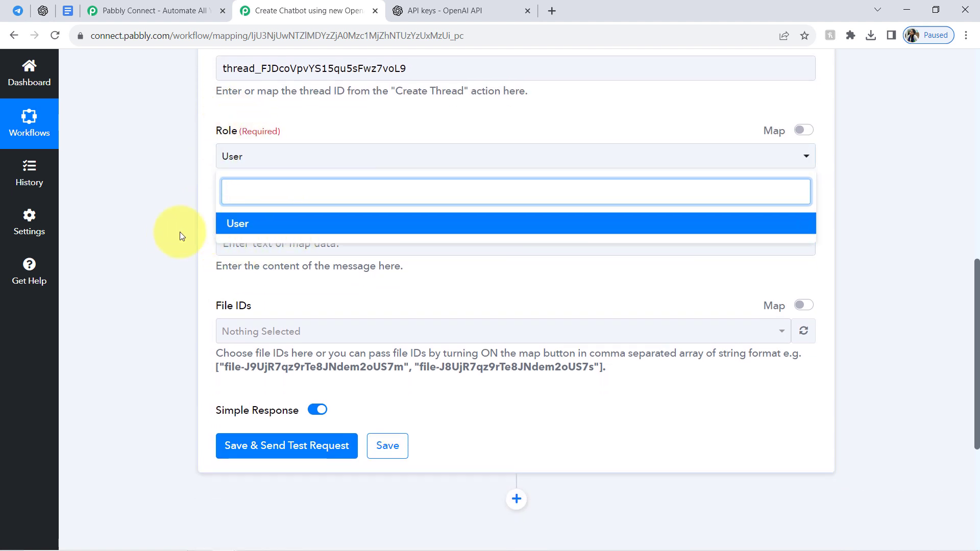
pyautogui.click(188, 209)
pyautogui.click(230, 157)
pyautogui.click(179, 226)
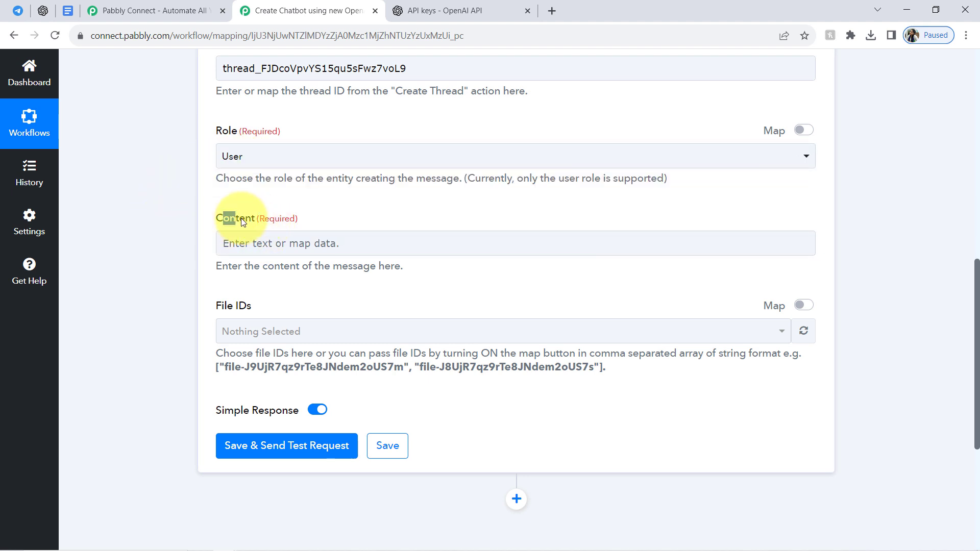
pyautogui.moveTo(228, 266); pyautogui.dragTo(367, 267)
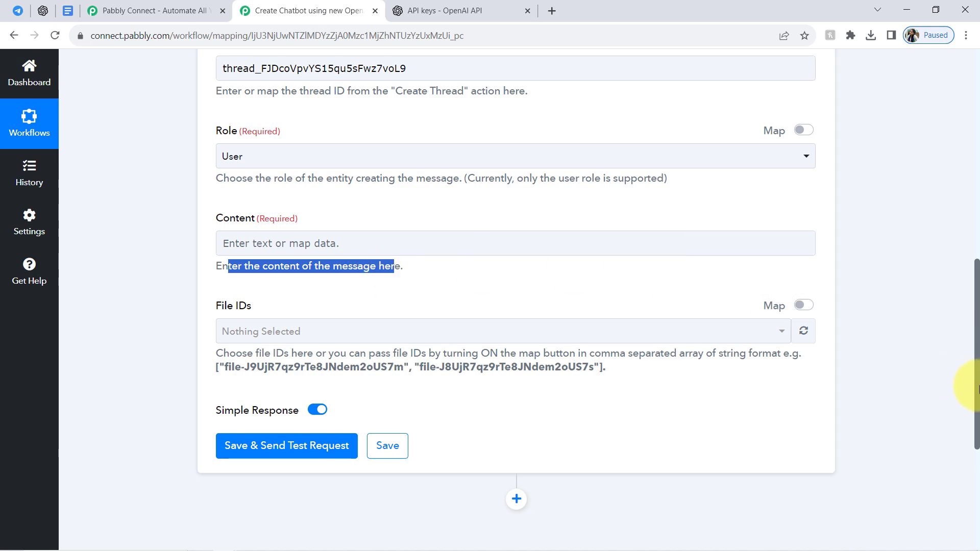
# Expand the Telegram Bot trigger, check the Message Text value in its received response, and return to the Create Message fields.
pyautogui.moveTo(978, 401); pyautogui.dragTo(965, 226)
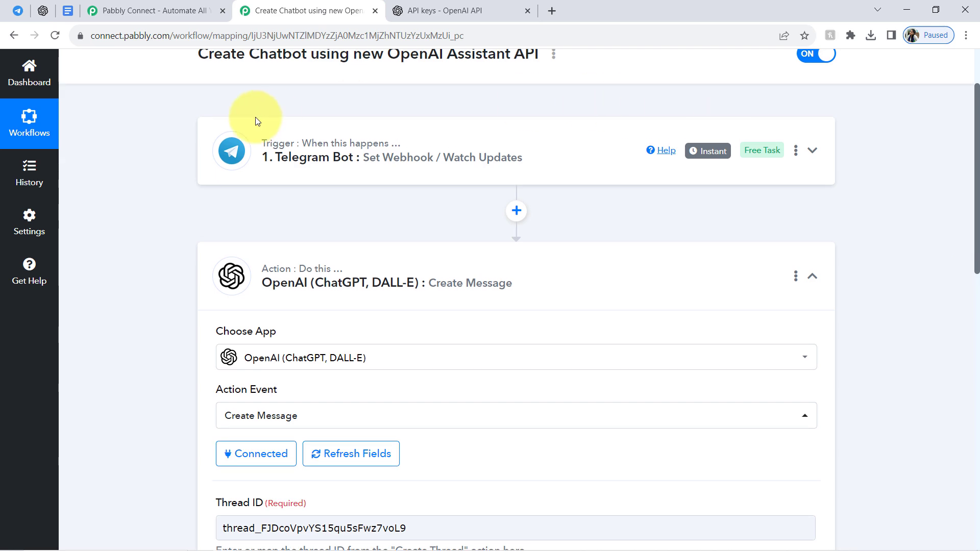
pyautogui.click(231, 145)
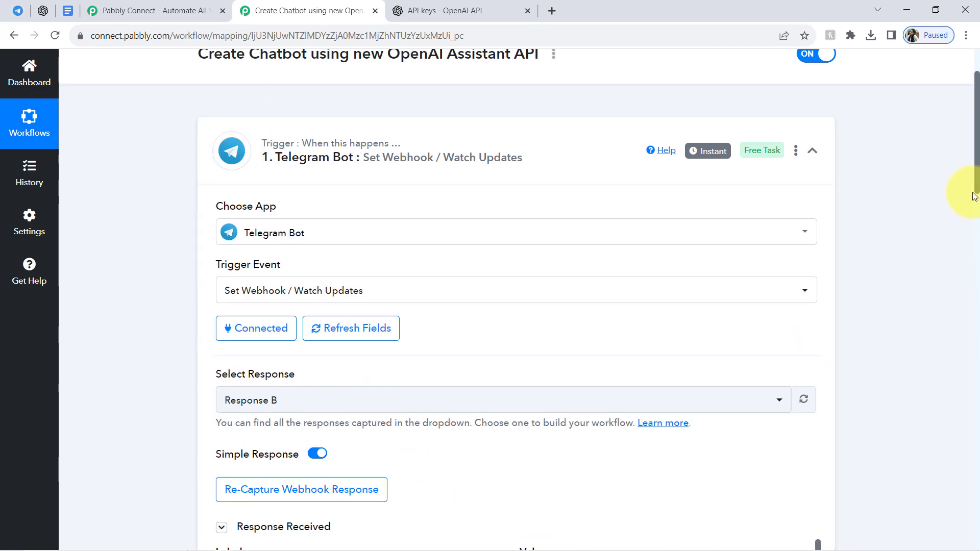
pyautogui.moveTo(977, 182); pyautogui.dragTo(977, 221)
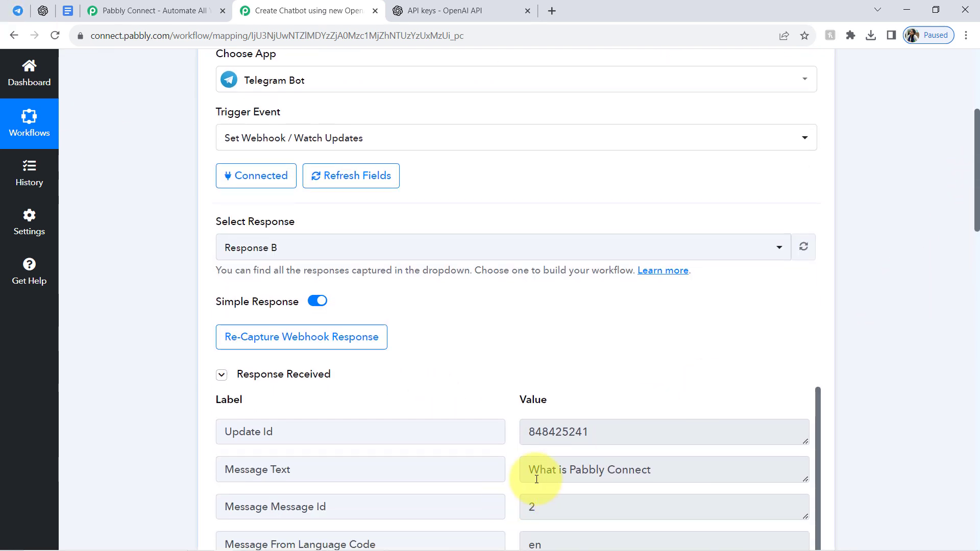
pyautogui.moveTo(536, 479); pyautogui.dragTo(709, 479)
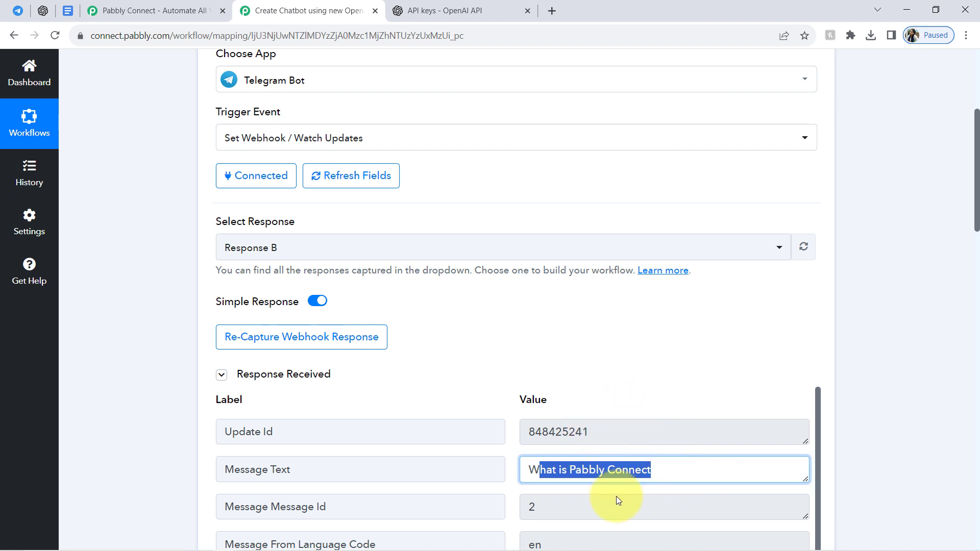
pyautogui.moveTo(976, 187); pyautogui.dragTo(976, 458)
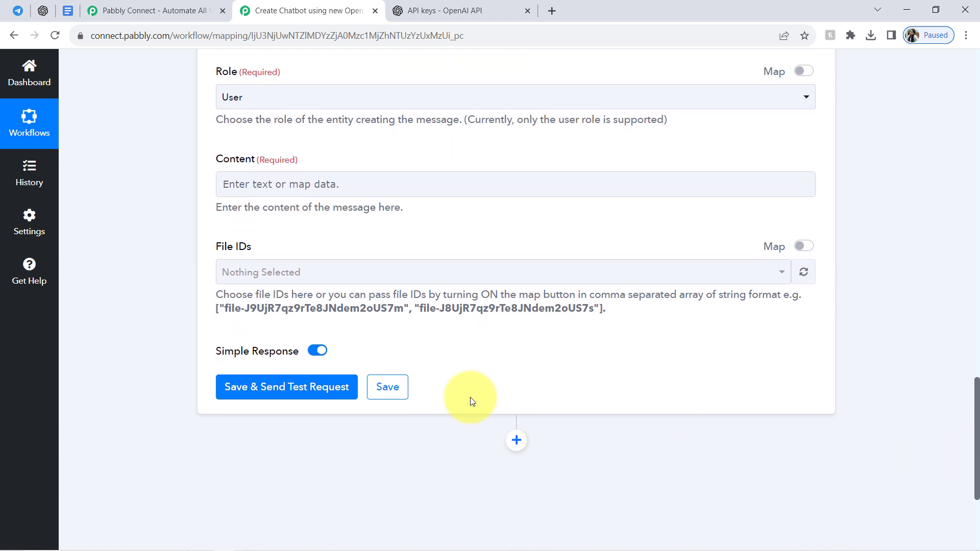
# Map the Telegram trigger's Message Text into the Create Message action's Content, then save the action and send a test request.
pyautogui.click(309, 180)
pyautogui.click(201, 172)
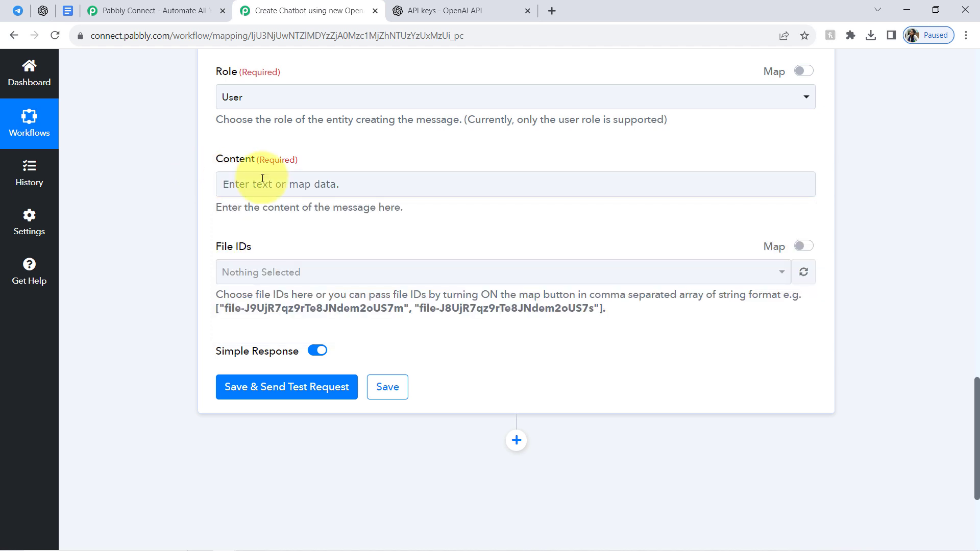
pyautogui.click(297, 183)
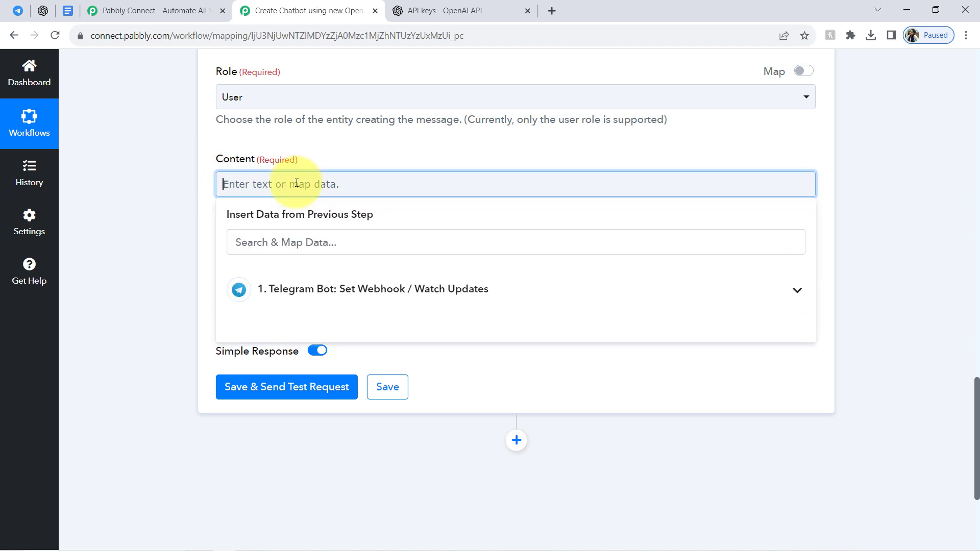
pyautogui.click(354, 290)
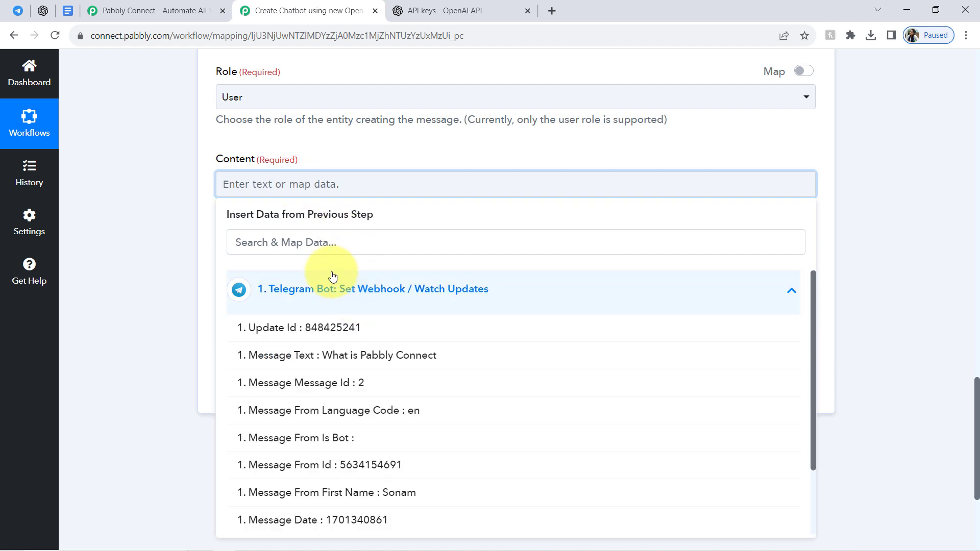
pyautogui.click(327, 358)
pyautogui.click(151, 219)
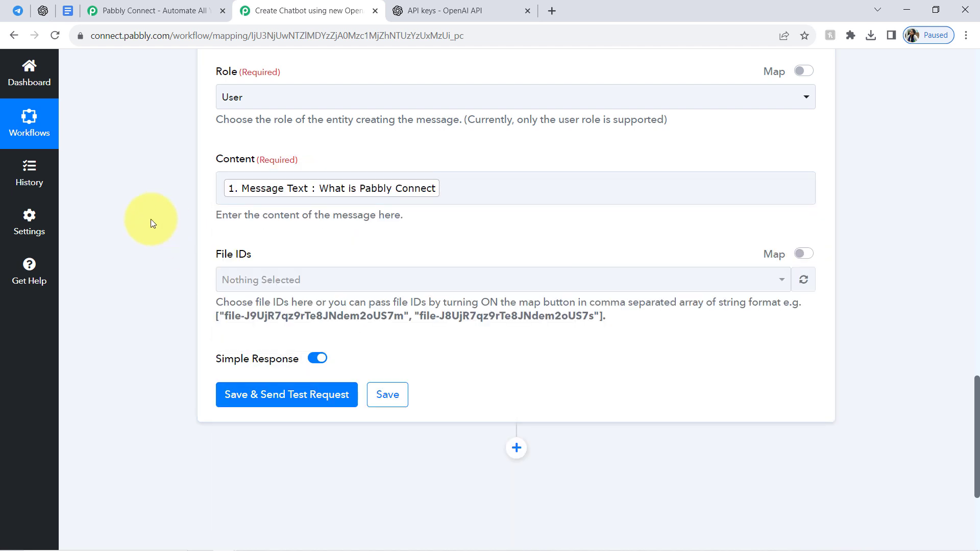
pyautogui.click(271, 398)
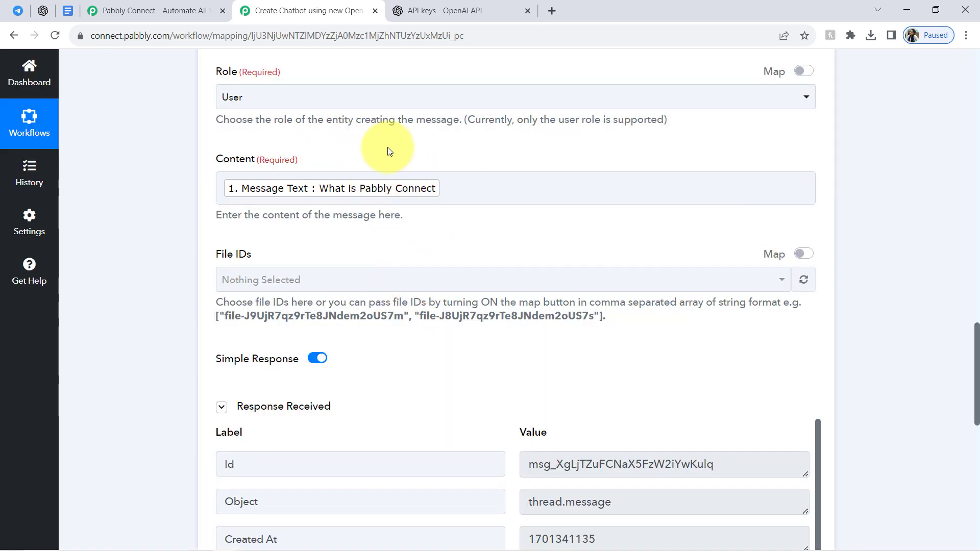
# Reload the assistant's thread in the OpenAI Playground, check its latest user message, and return to the Pabbly Connect workflow.
pyautogui.click(43, 10)
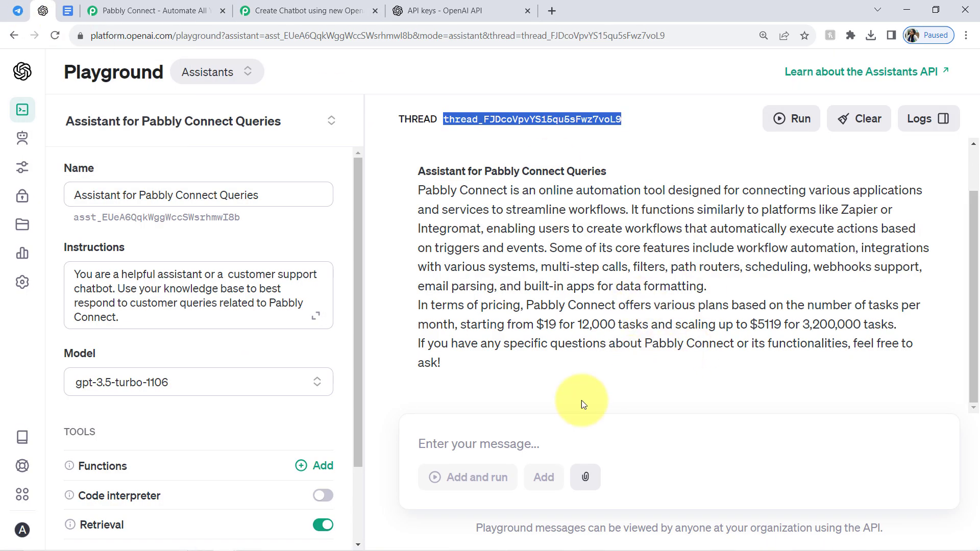
pyautogui.click(53, 35)
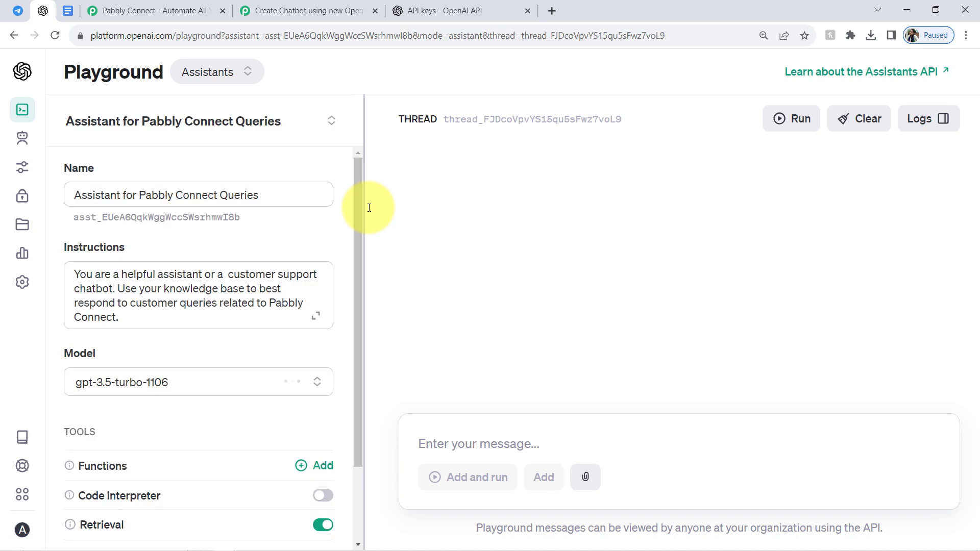
pyautogui.moveTo(429, 368); pyautogui.dragTo(547, 368)
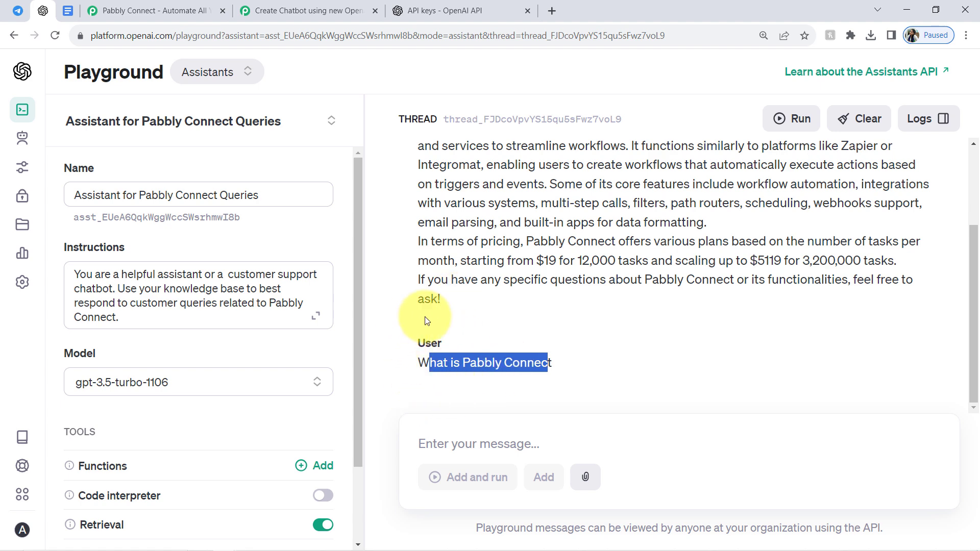
pyautogui.click(294, 6)
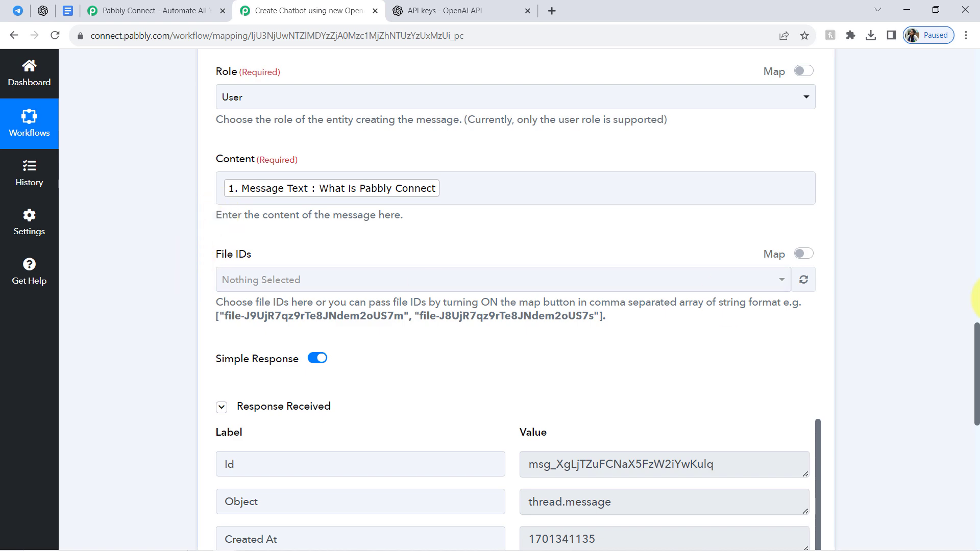
# Collapse the Create Message action and recheck the latest user message in the OpenAI Playground before returning to the Pabbly Connect workflow.
pyautogui.moveTo(977, 331); pyautogui.dragTo(977, 242)
pyautogui.click(340, 219)
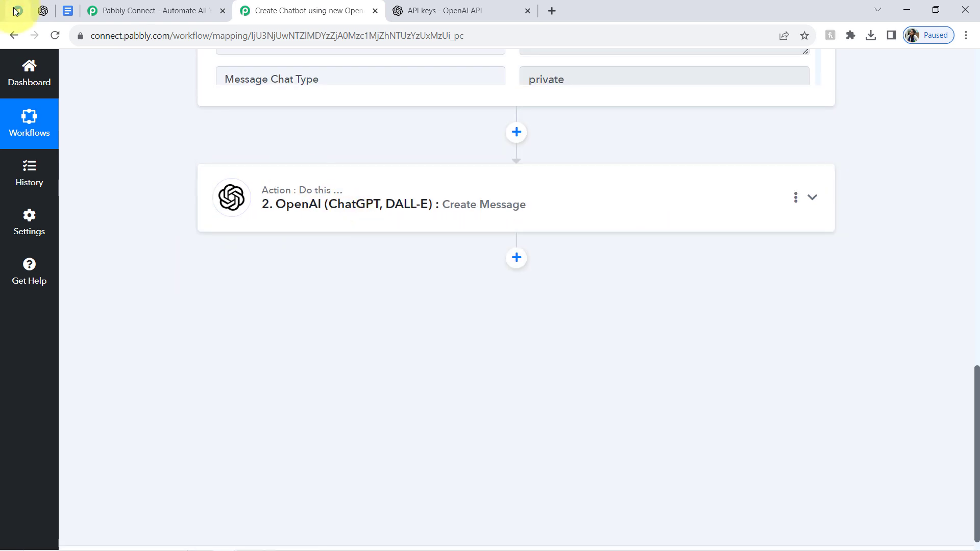
pyautogui.click(43, 10)
pyautogui.tripleClick(502, 360)
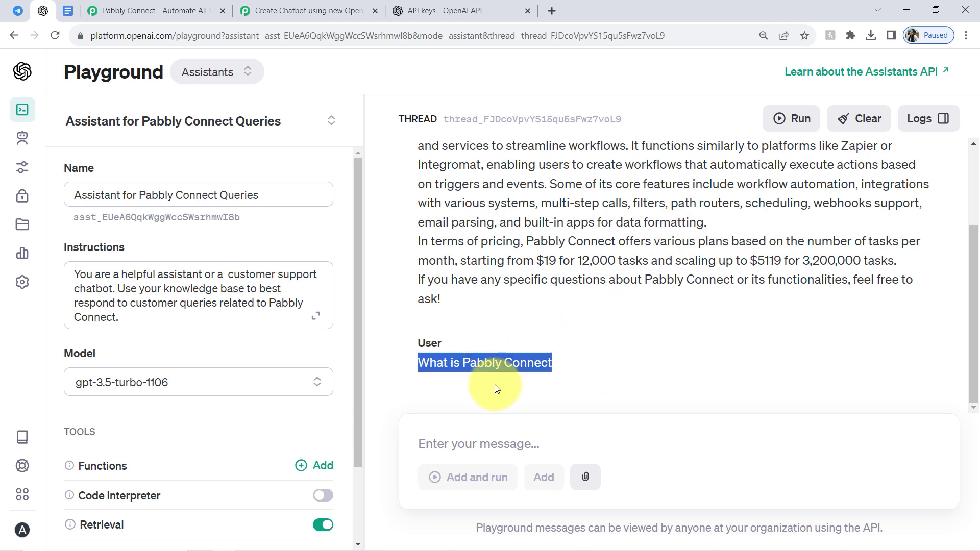
pyautogui.tripleClick(471, 365)
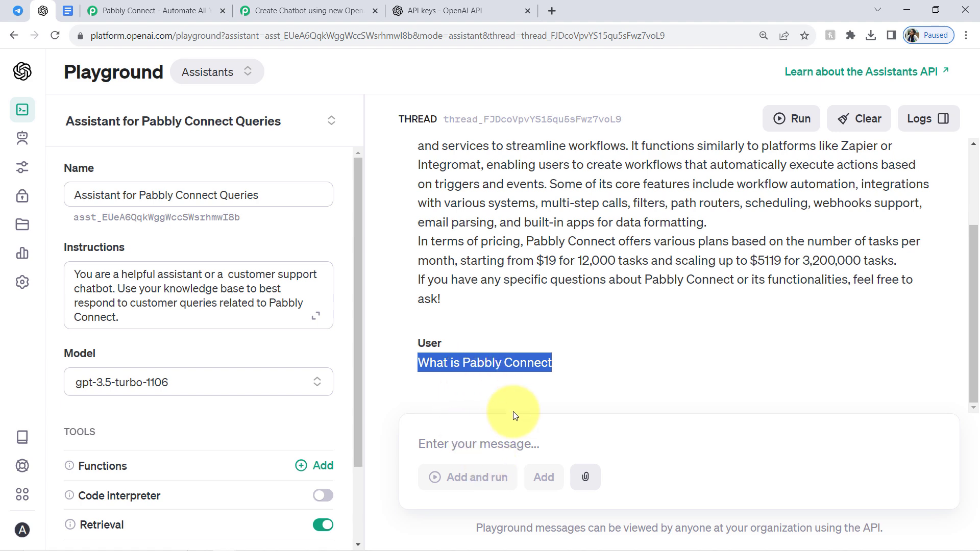
pyautogui.click(310, 5)
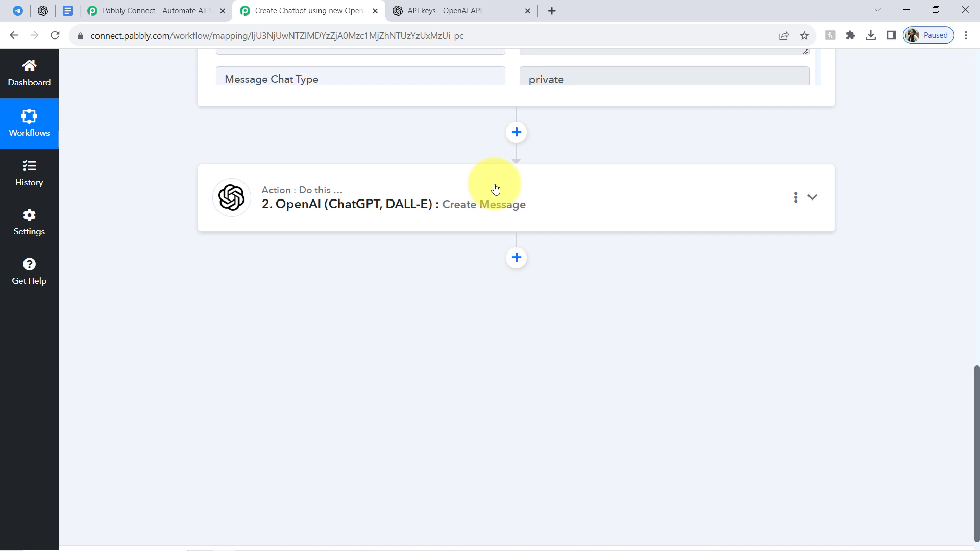
# Add an OpenAI (ChatGPT, DALL-E) action after Create Message with the Create Run event and connect it using existing connection #13.
pyautogui.click(516, 257)
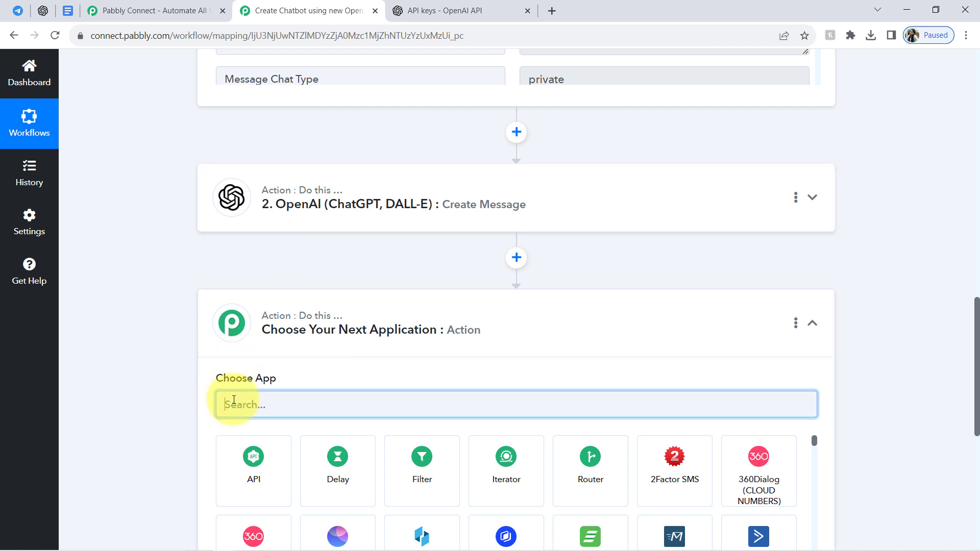
pyautogui.write('open')
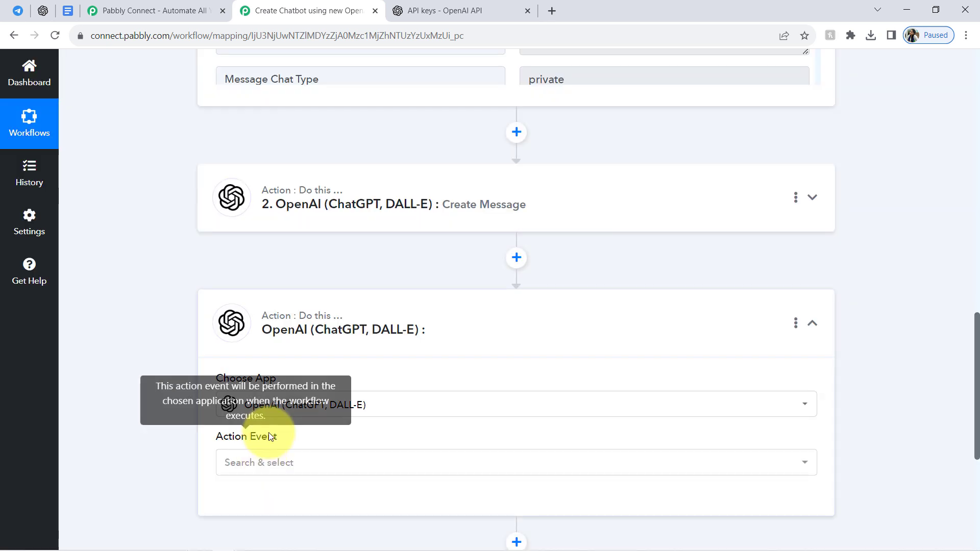
pyautogui.click(263, 463)
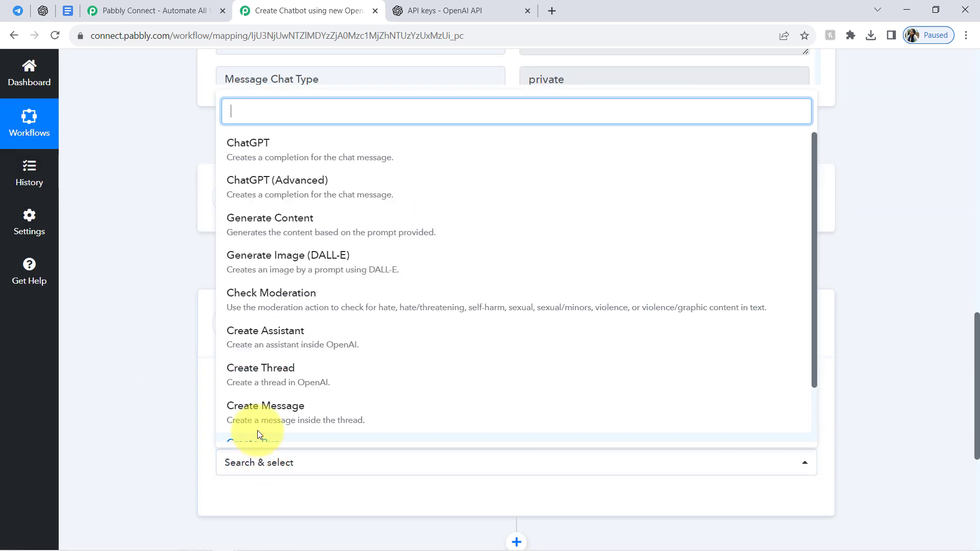
pyautogui.write('creat')
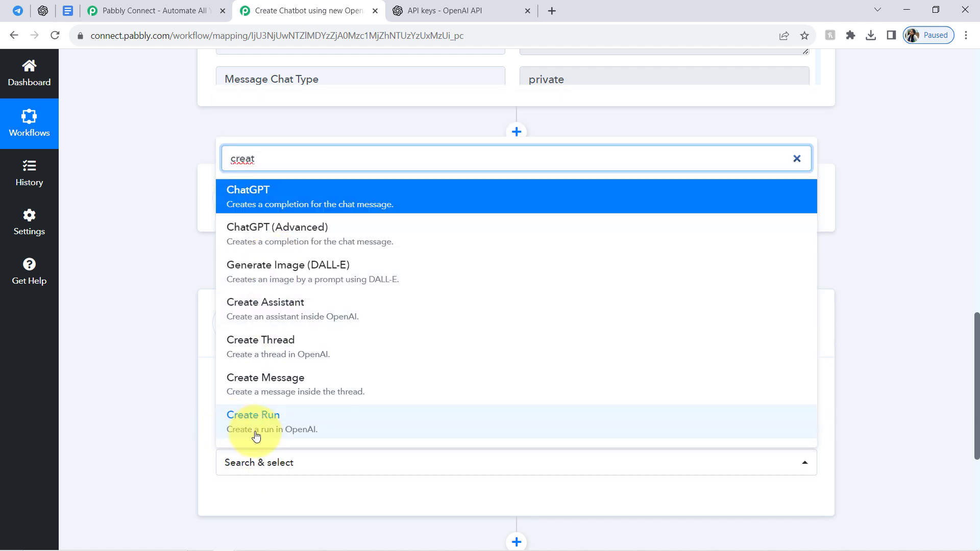
pyautogui.click(308, 432)
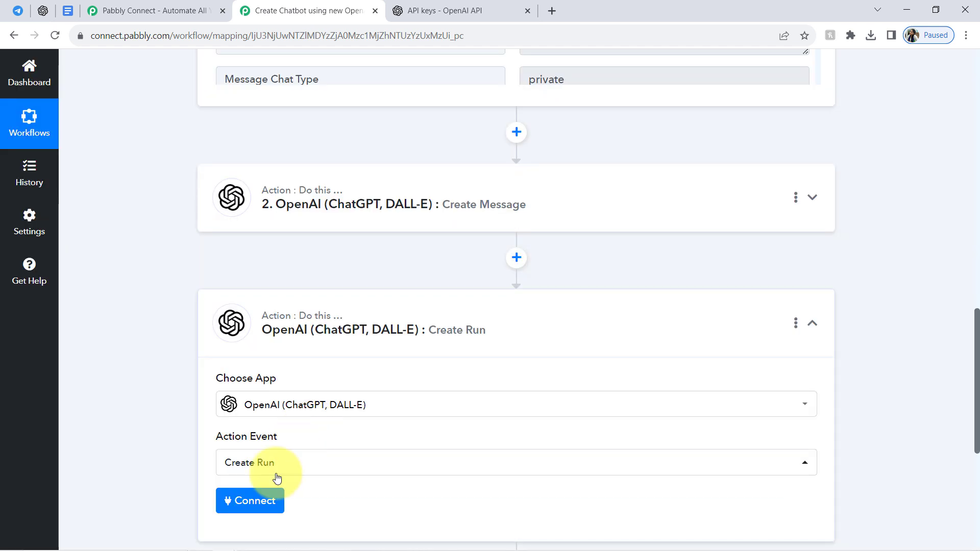
pyautogui.click(254, 511)
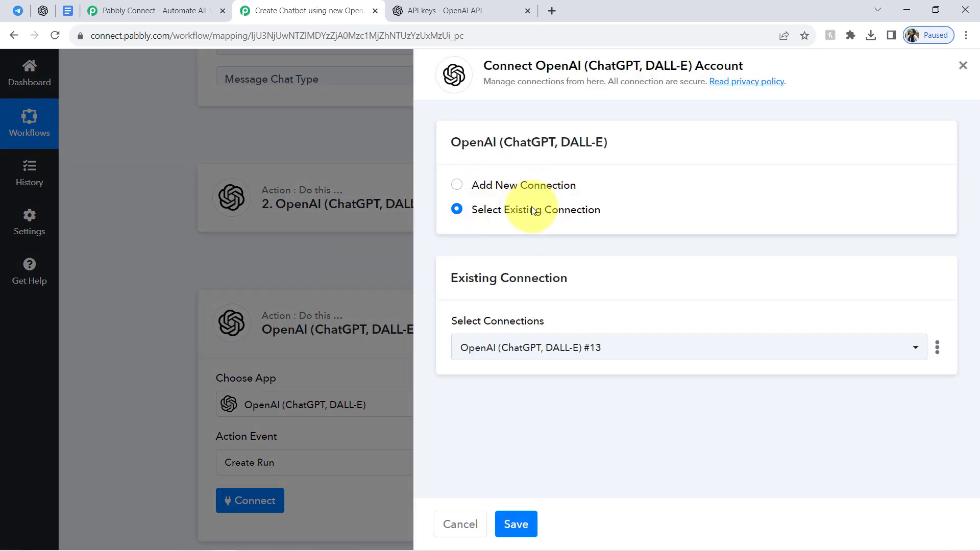
pyautogui.click(516, 525)
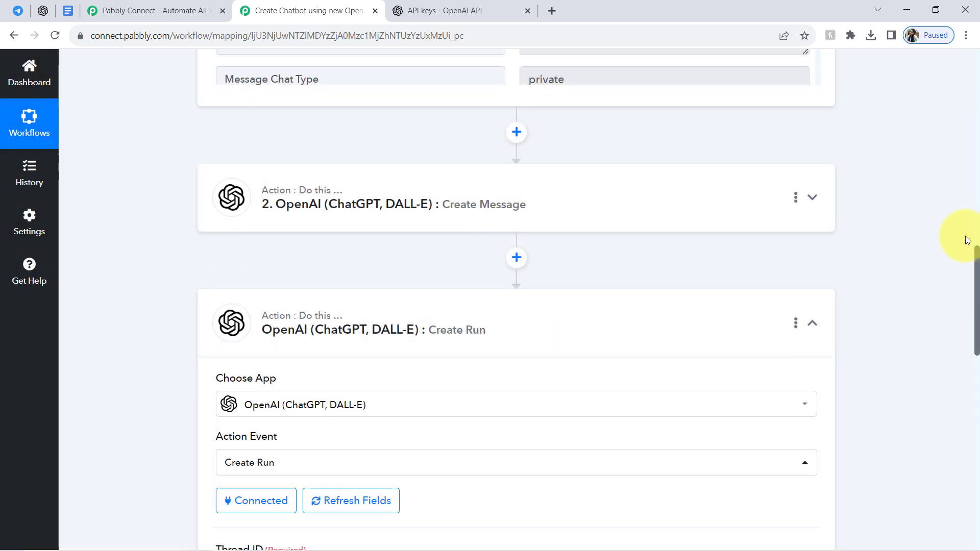
# Map the Thread Id from the Create Message response into the Create Run action's Thread ID.
pyautogui.moveTo(976, 269); pyautogui.dragTo(966, 339)
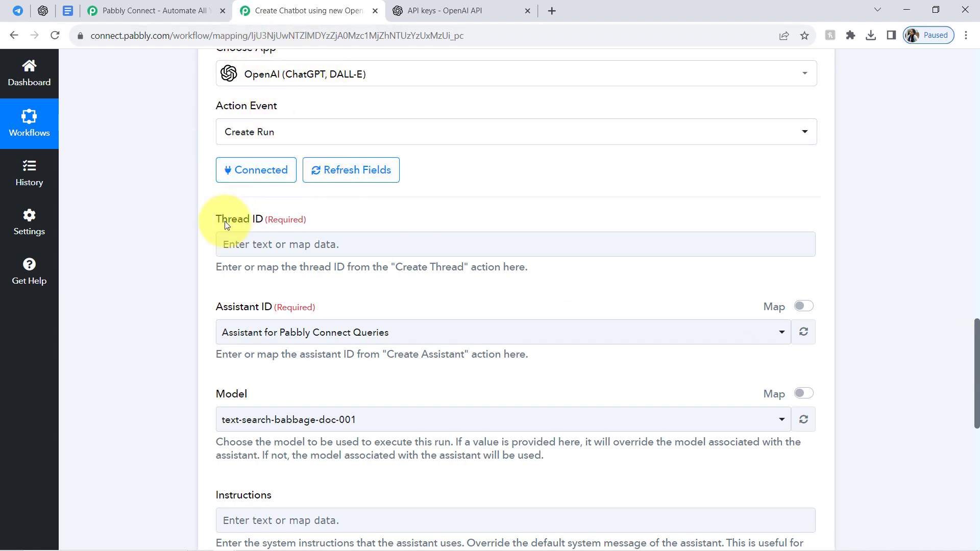
pyautogui.moveTo(213, 221); pyautogui.dragTo(257, 224)
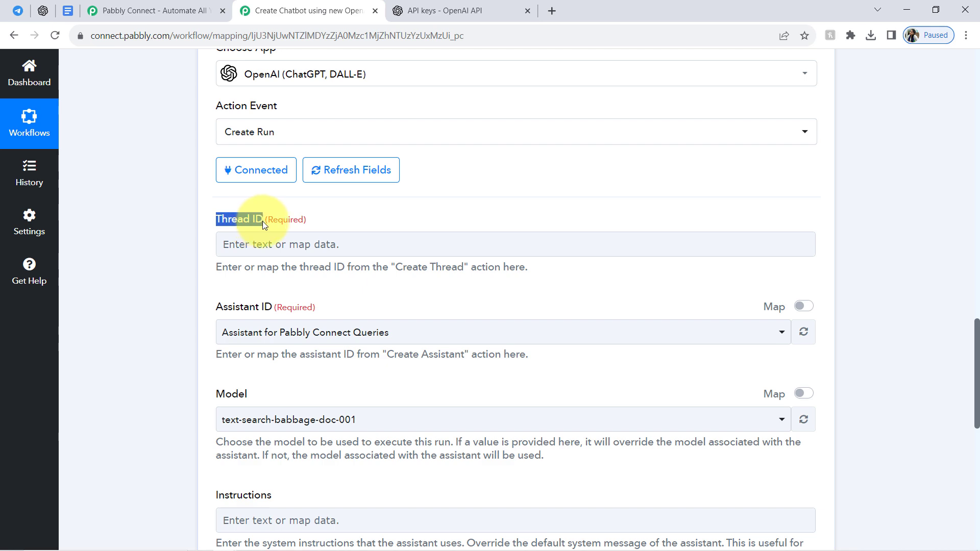
pyautogui.click(55, 4)
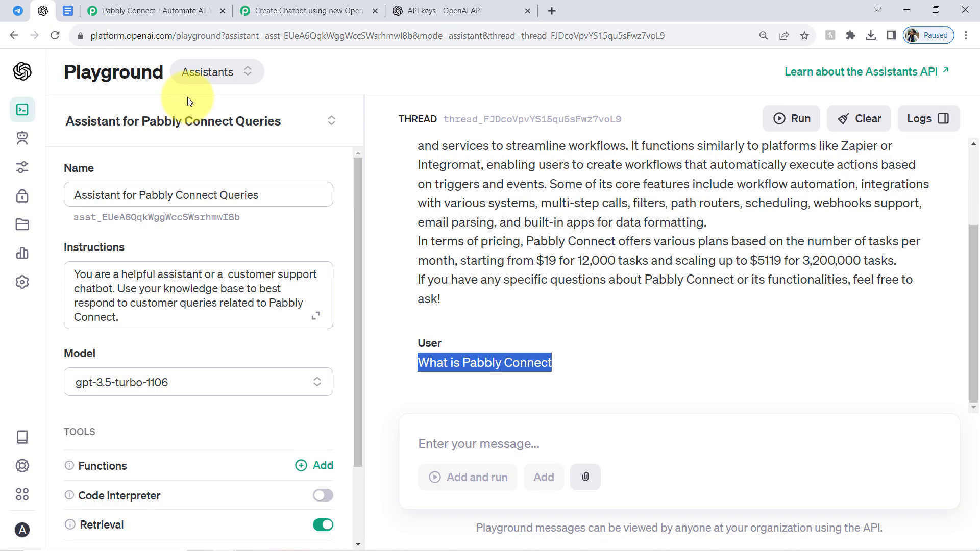
pyautogui.click(284, 5)
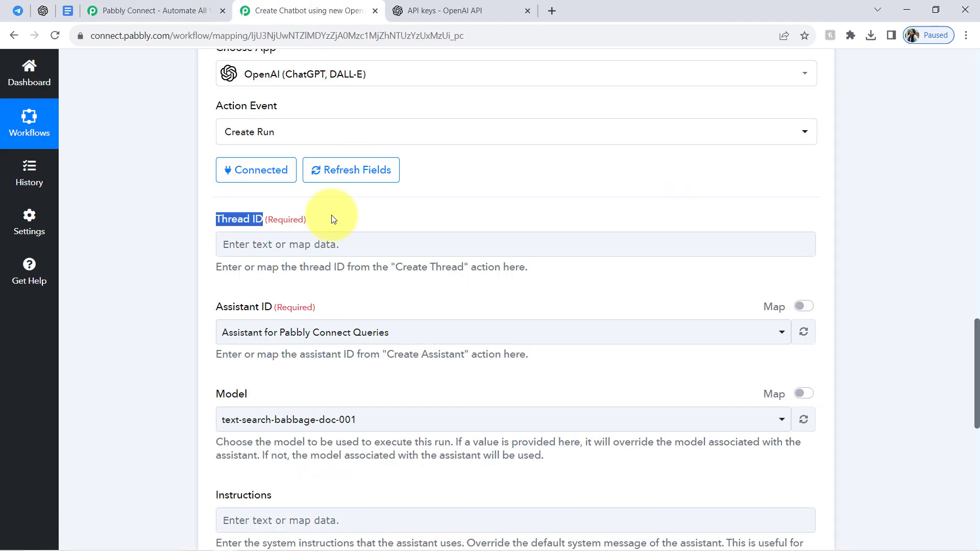
pyautogui.click(252, 248)
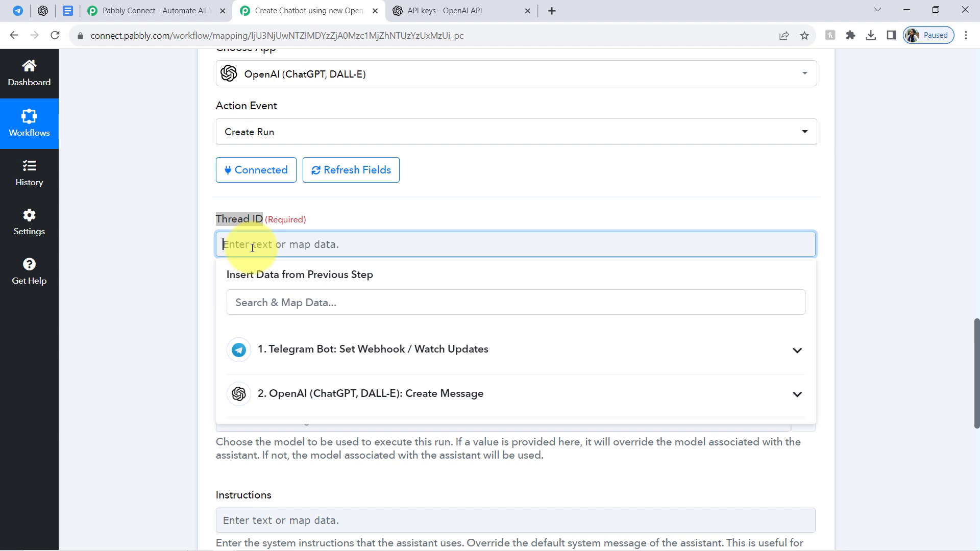
pyautogui.click(330, 403)
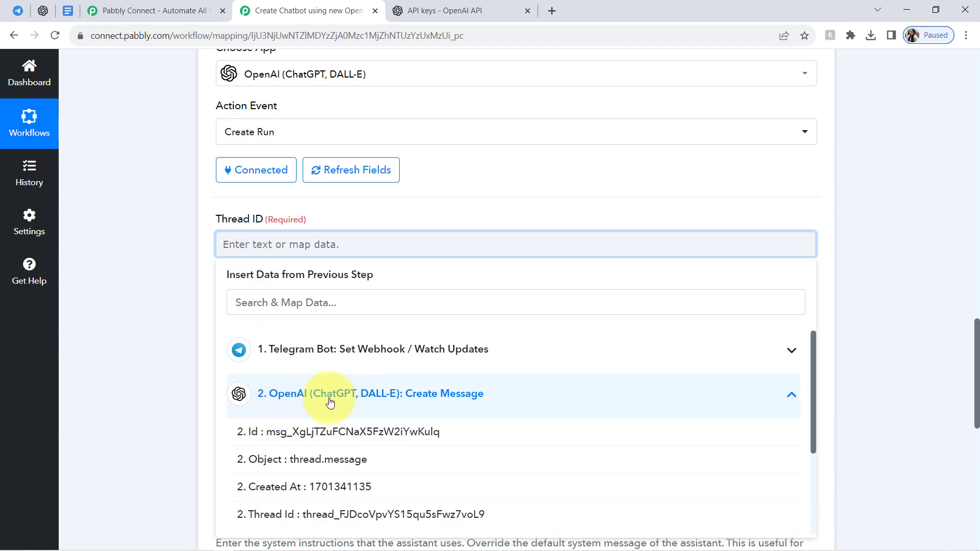
pyautogui.moveTo(814, 363); pyautogui.dragTo(801, 450)
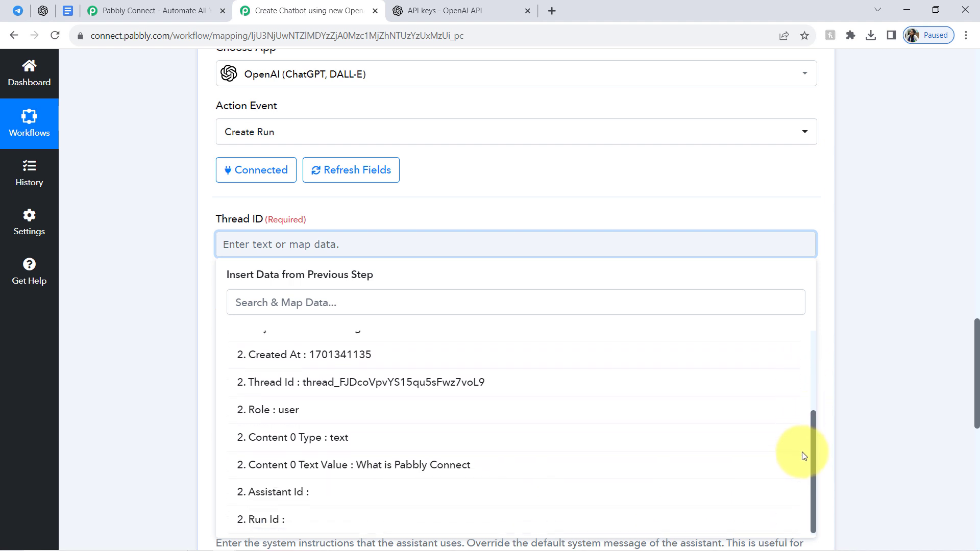
pyautogui.click(458, 384)
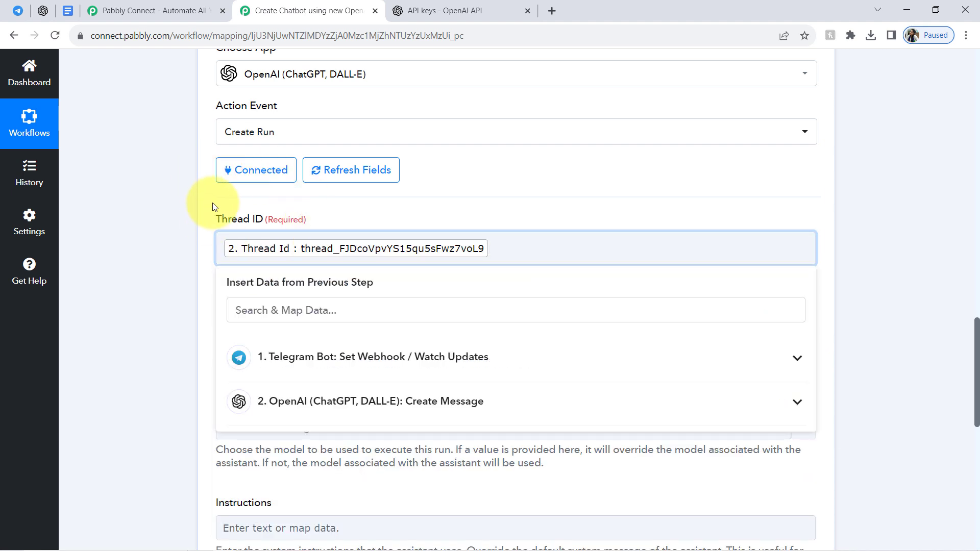
pyautogui.click(163, 277)
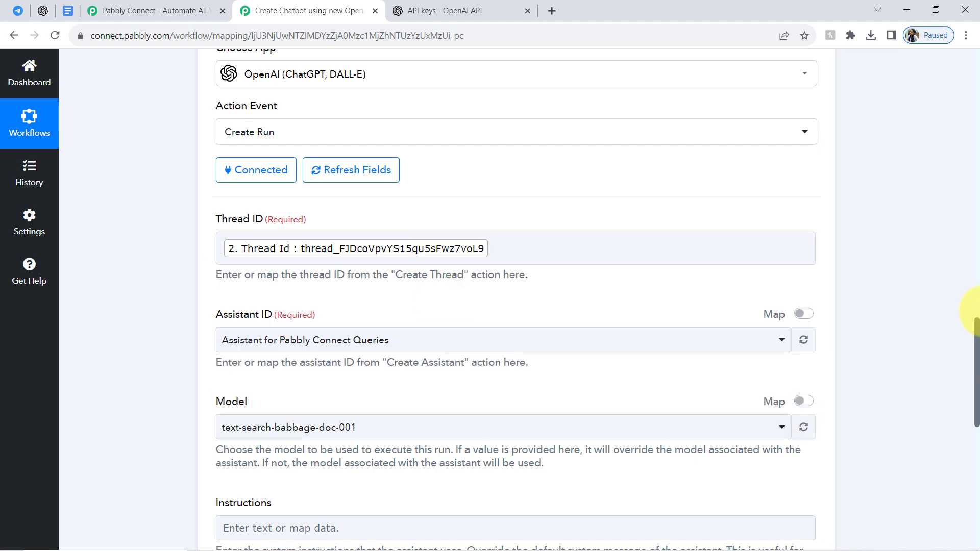
# Choose Assistant for Pabbly Connect Queries as the Create Run action's Assistant ID.
pyautogui.scroll(-3, 978, 329)
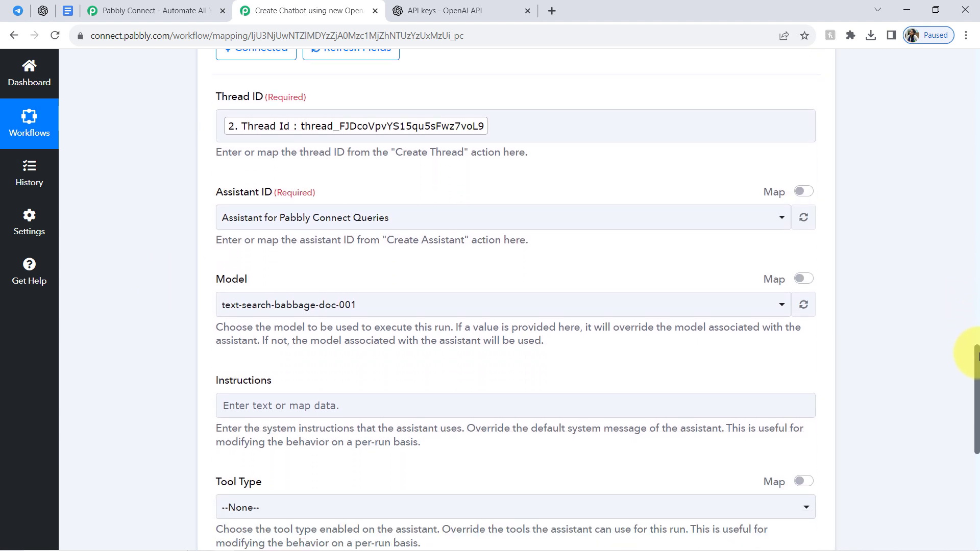
pyautogui.click(314, 224)
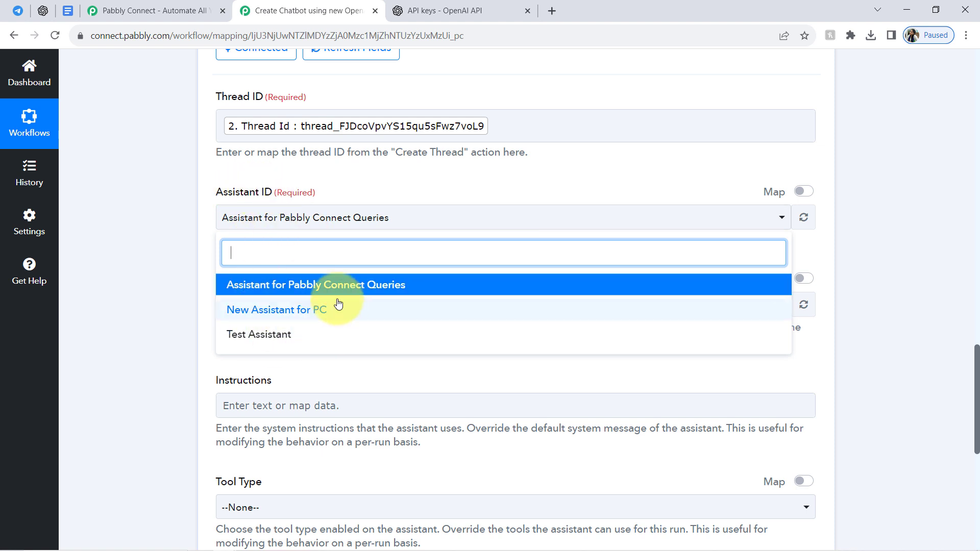
pyautogui.click(261, 287)
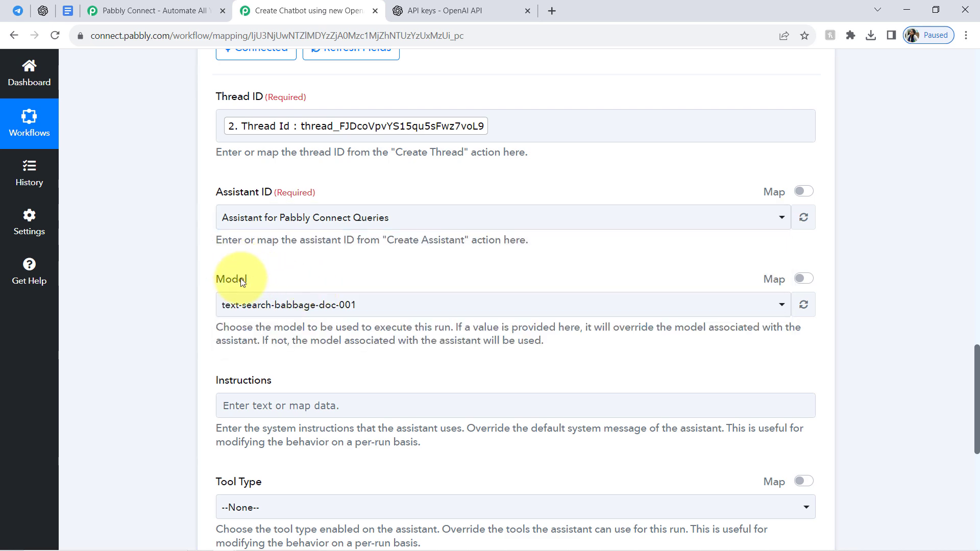
# Set the Create Run action's Model to gpt-3.5-turbo-1106.
pyautogui.moveTo(978, 389); pyautogui.dragTo(978, 416)
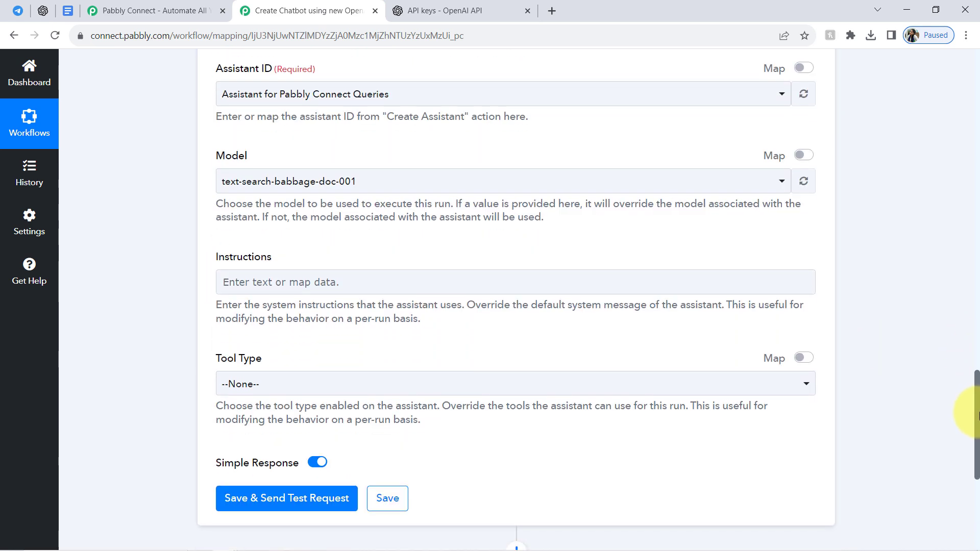
pyautogui.click(267, 185)
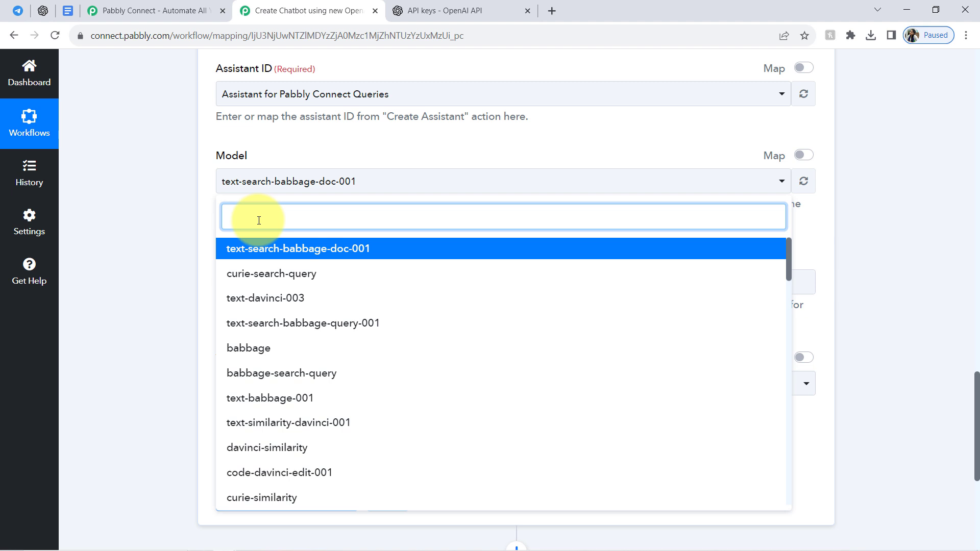
pyautogui.write('gpt')
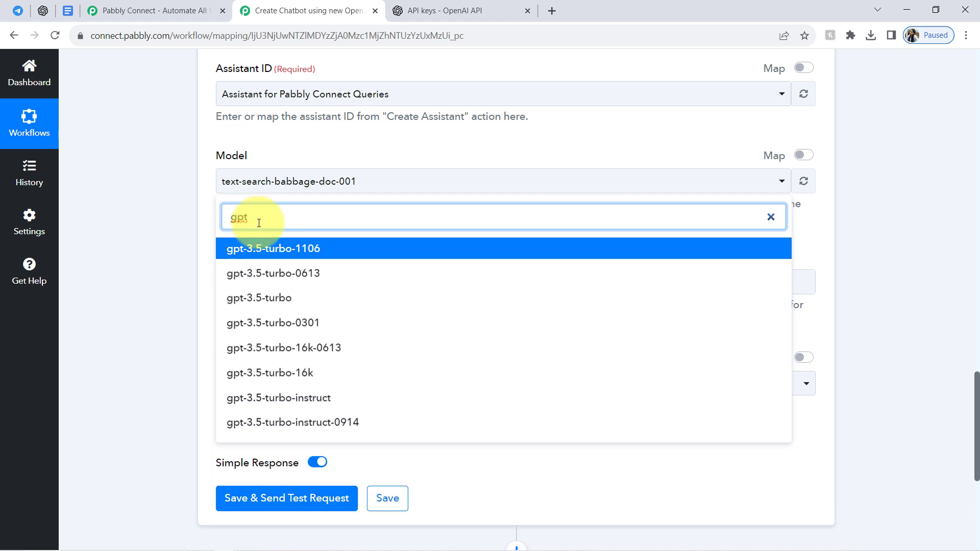
pyautogui.click(263, 249)
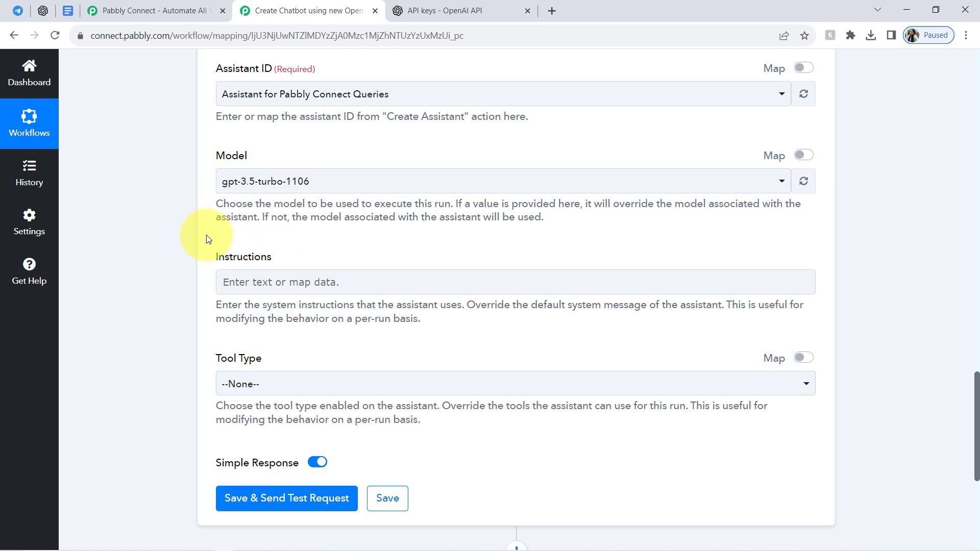
# Review the optional Instructions and Tool Type fields of the Create Run action against the assistant's settings in the OpenAI Playground.
pyautogui.moveTo(244, 266); pyautogui.dragTo(310, 268)
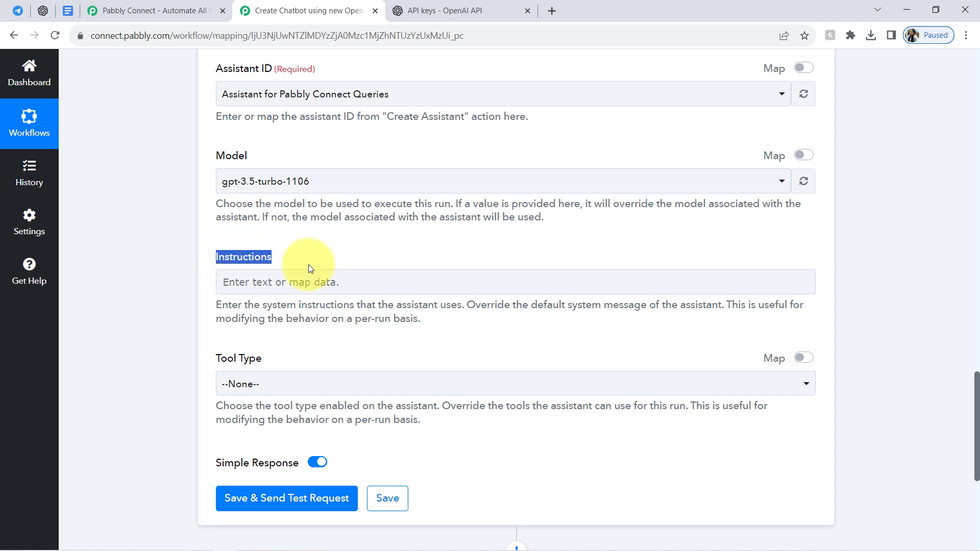
pyautogui.click(296, 280)
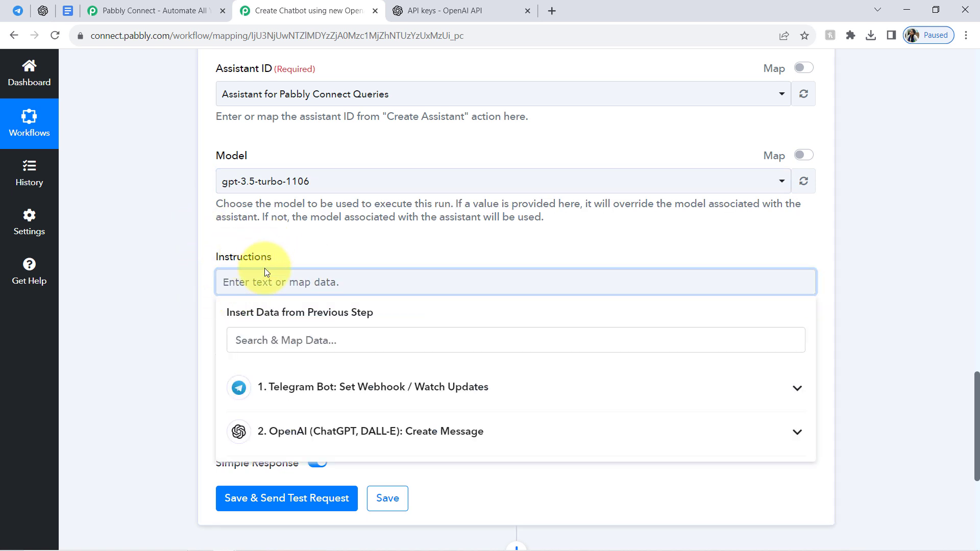
pyautogui.click(211, 317)
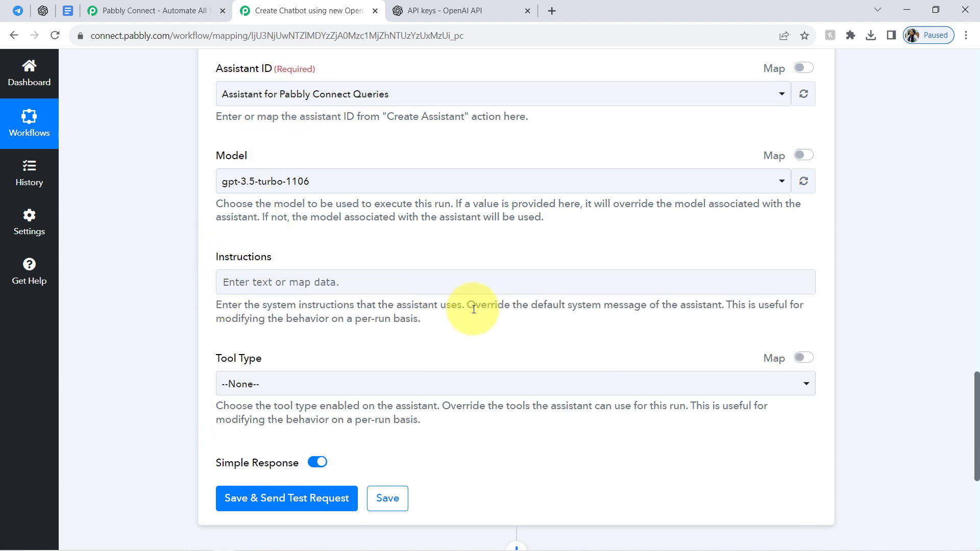
pyautogui.moveTo(502, 310); pyautogui.dragTo(647, 311)
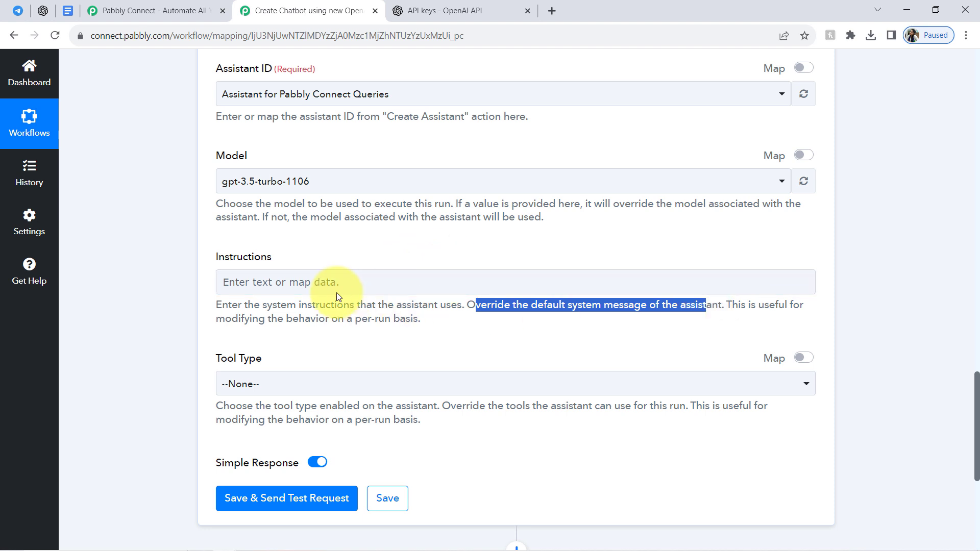
pyautogui.moveTo(978, 389); pyautogui.dragTo(974, 425)
pyautogui.click(226, 204)
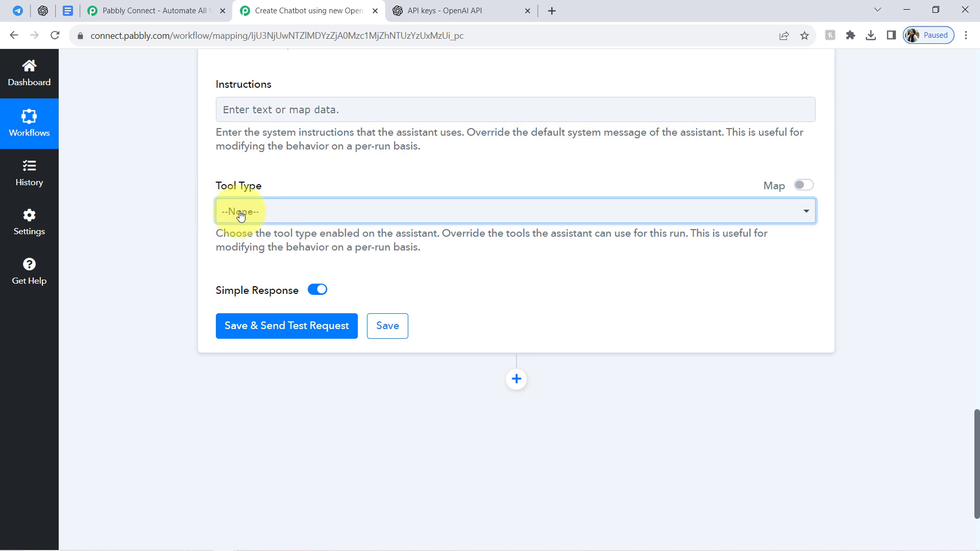
pyautogui.moveTo(451, 234); pyautogui.dragTo(520, 234)
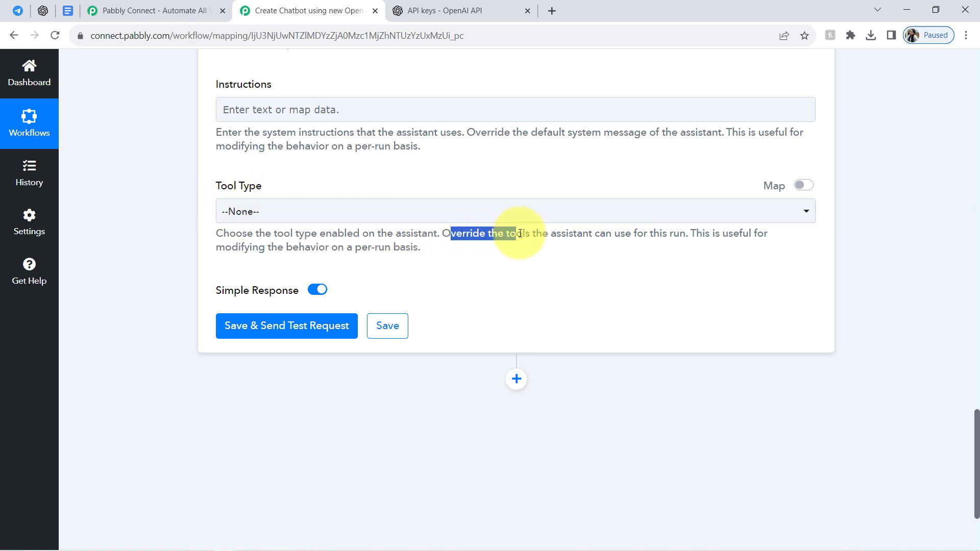
pyautogui.click(45, 10)
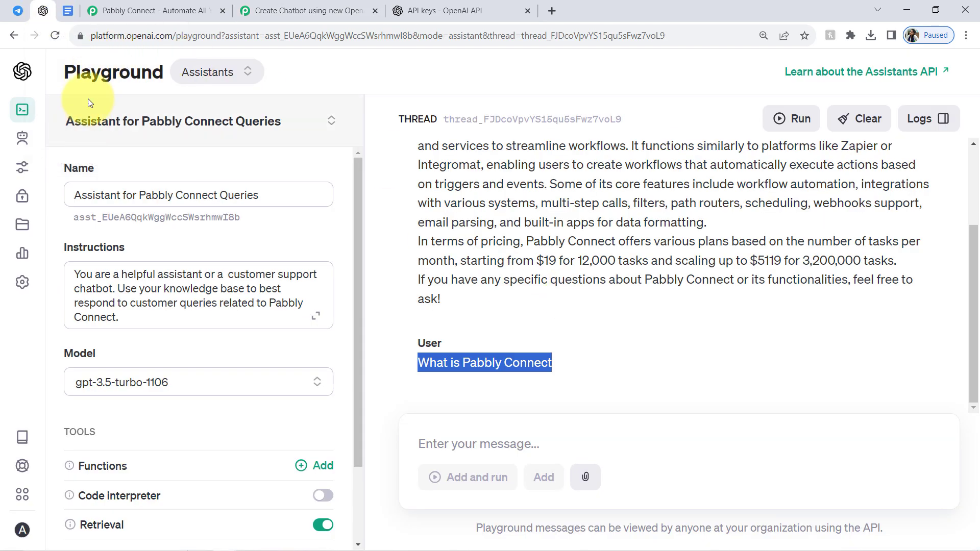
pyautogui.click(319, 11)
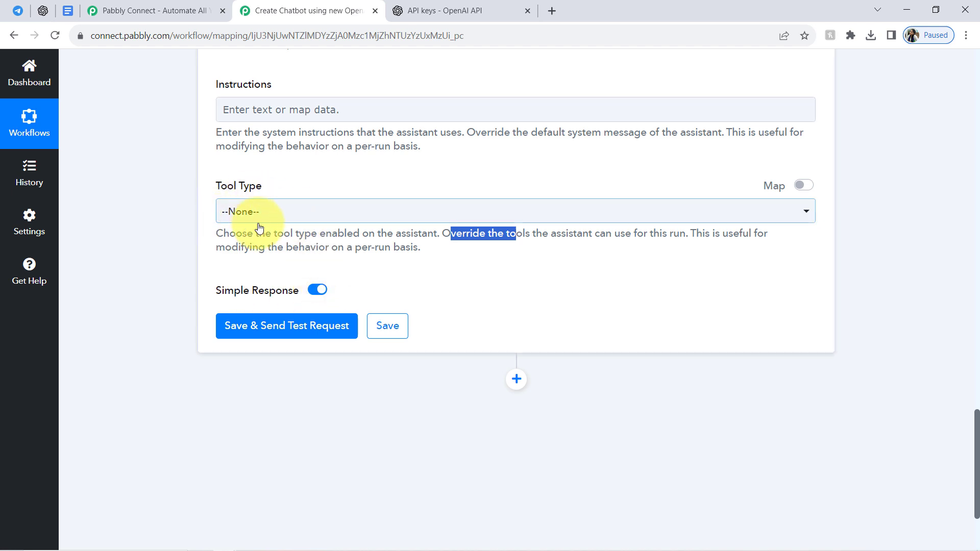
pyautogui.click(209, 230)
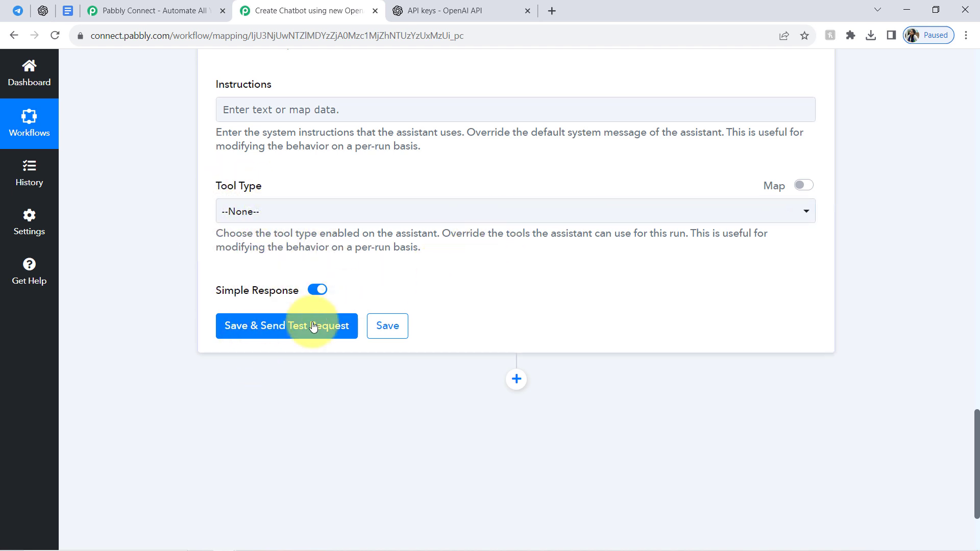
# Save the Create Run action with a test request and switch to the assistant's thread in the OpenAI Playground.
pyautogui.click(251, 331)
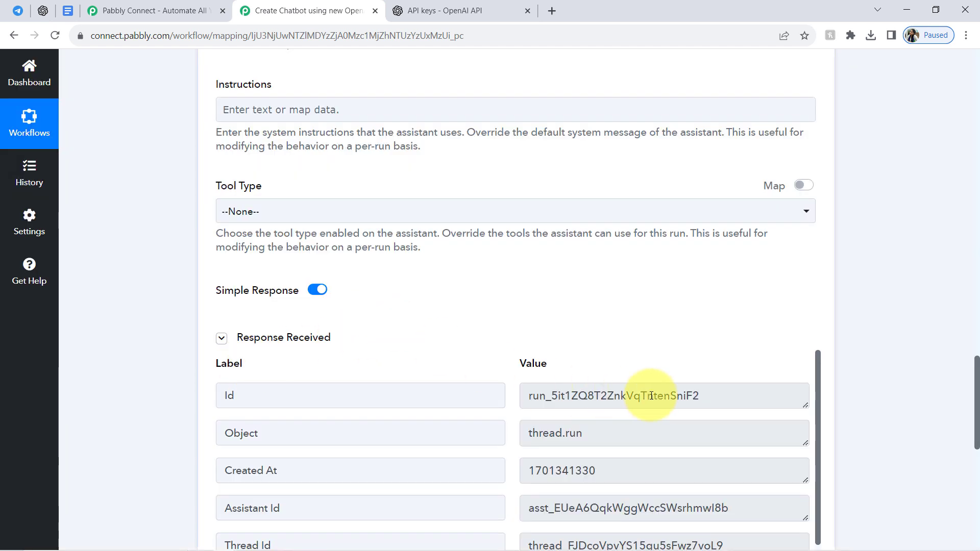
pyautogui.click(43, 15)
pyautogui.click(60, 31)
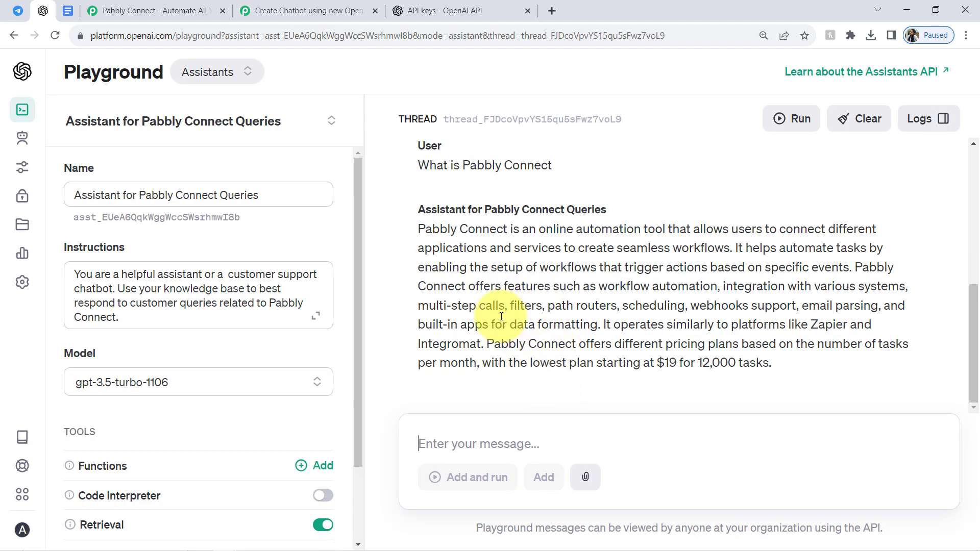
# Examine the assistant's answer to "What is Pabbly Connect" in the Playground and compare it with the Telegram bot chat.
pyautogui.moveTo(432, 230); pyautogui.dragTo(743, 364)
pyautogui.moveTo(971, 318)
pyautogui.mouseDown()
pyautogui.moveTo(972, 259)
pyautogui.moveTo(978, 330)
pyautogui.mouseUp()
pyautogui.moveTo(450, 174); pyautogui.dragTo(546, 174)
pyautogui.click(528, 260)
pyautogui.moveTo(481, 242); pyautogui.dragTo(727, 255)
pyautogui.click(679, 294)
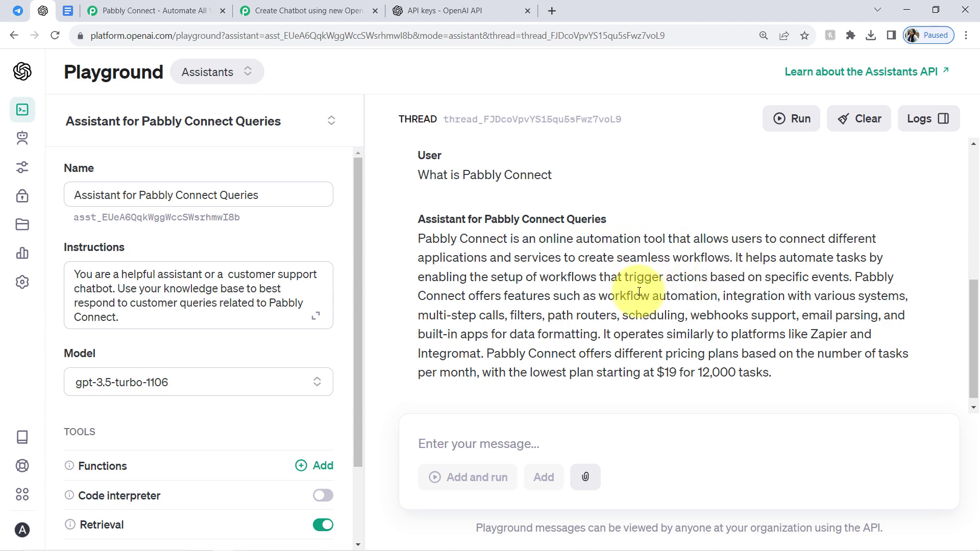
pyautogui.moveTo(447, 238); pyautogui.dragTo(591, 353)
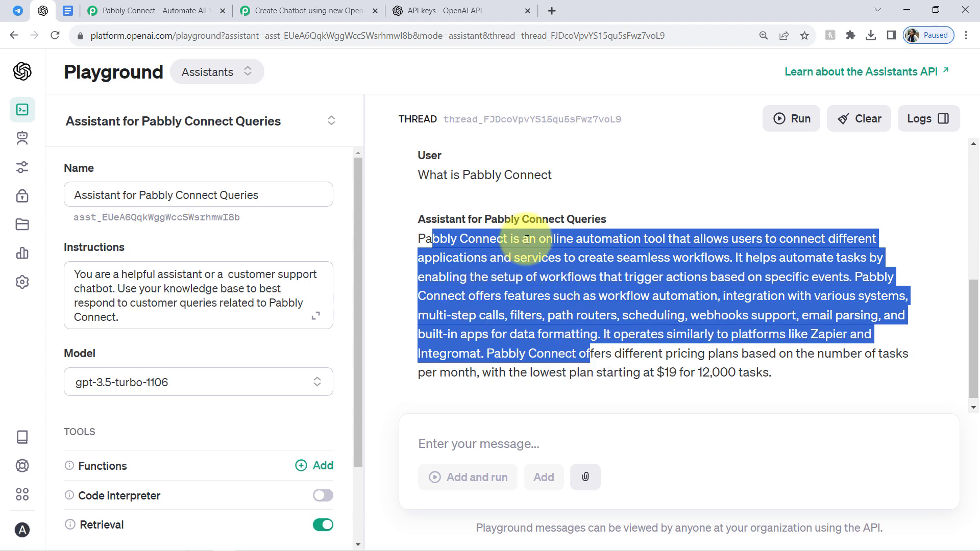
pyautogui.click(284, 4)
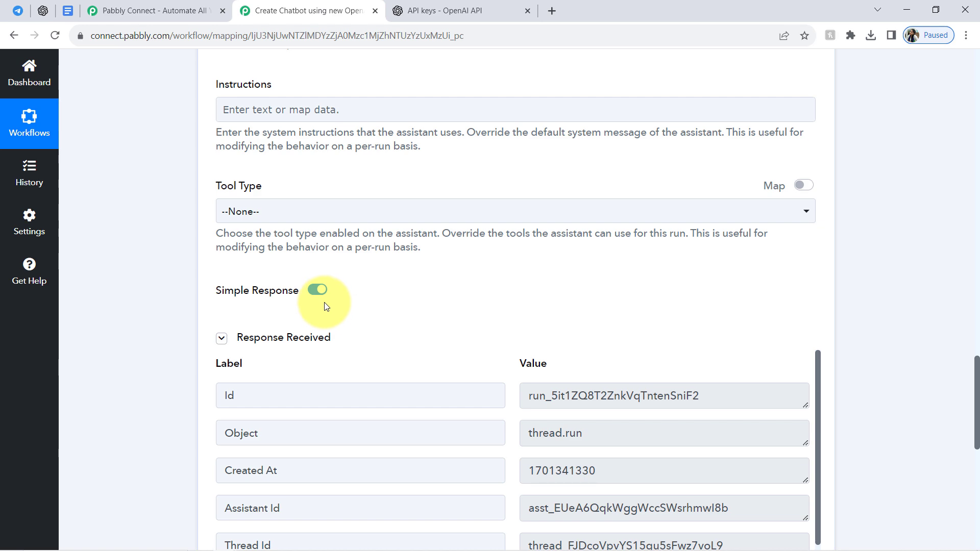
pyautogui.click(16, 11)
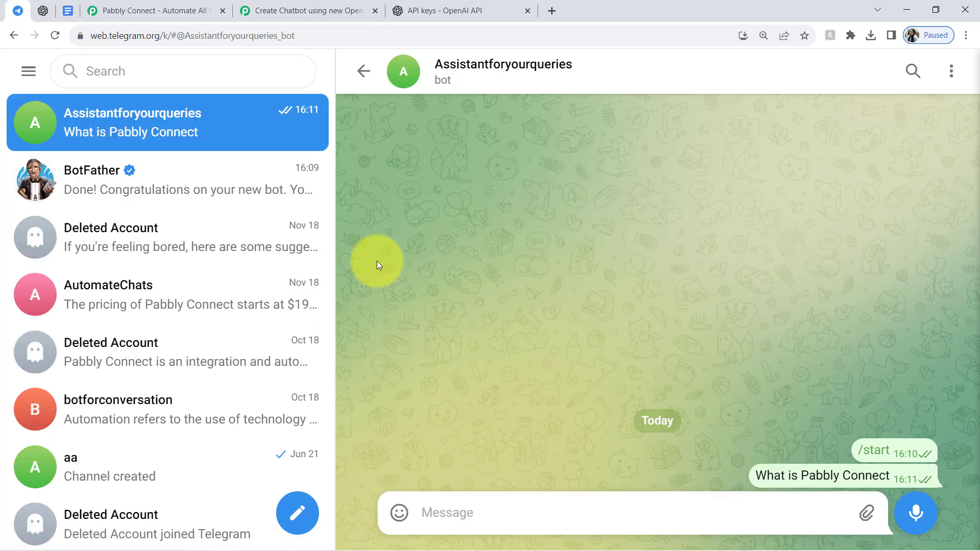
pyautogui.click(294, 10)
# Add an OpenAI (ChatGPT, DALL-E) action after Create Run with the List Message event.
pyautogui.scroll(-10, 977, 401)
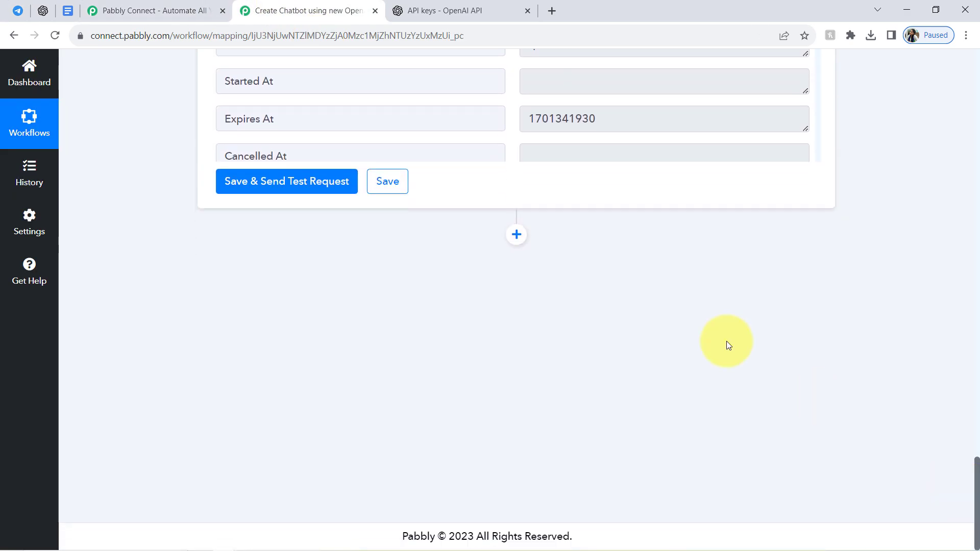
pyautogui.click(516, 238)
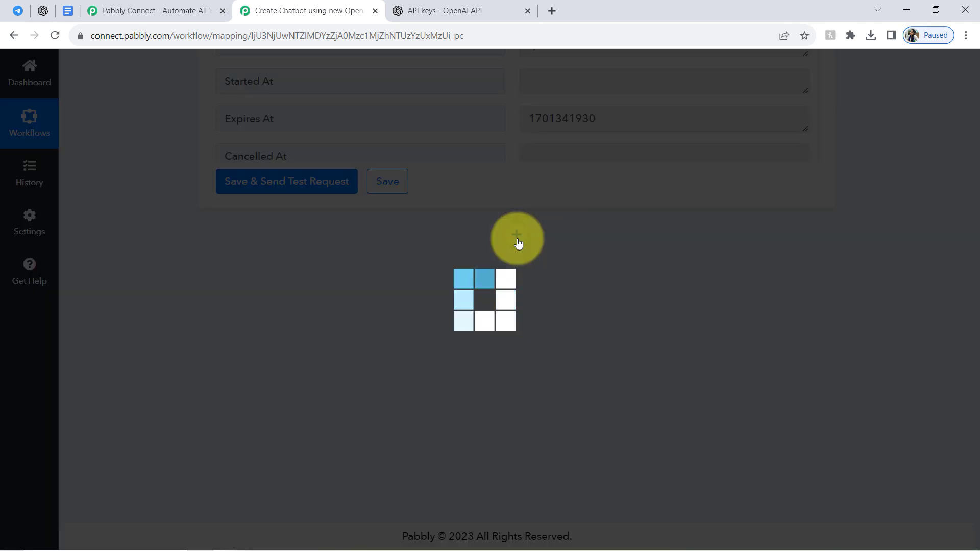
pyautogui.click(261, 384)
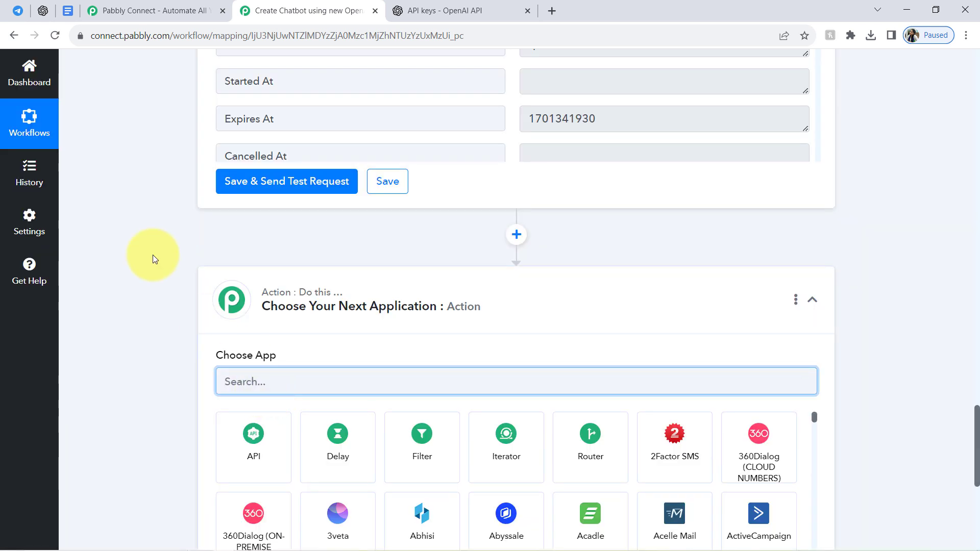
pyautogui.write('open')
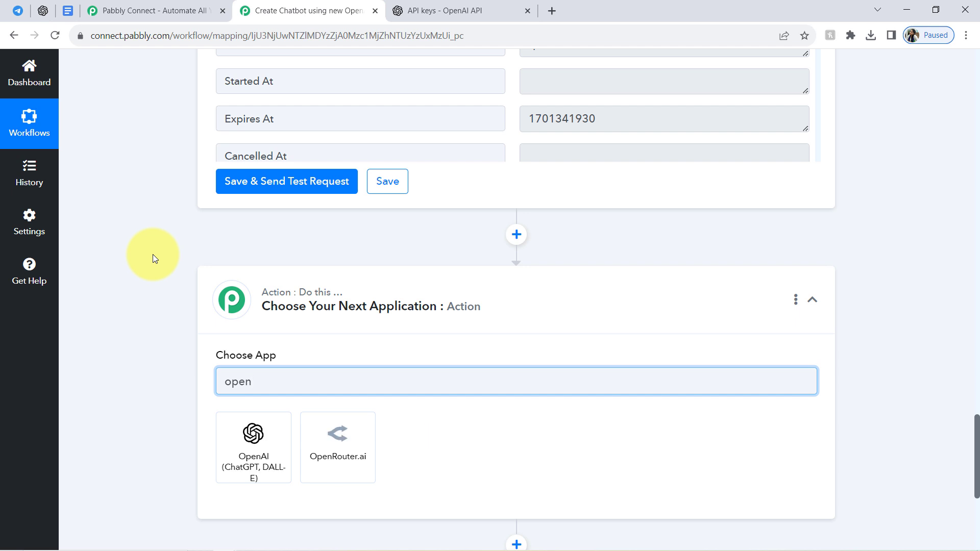
pyautogui.click(236, 467)
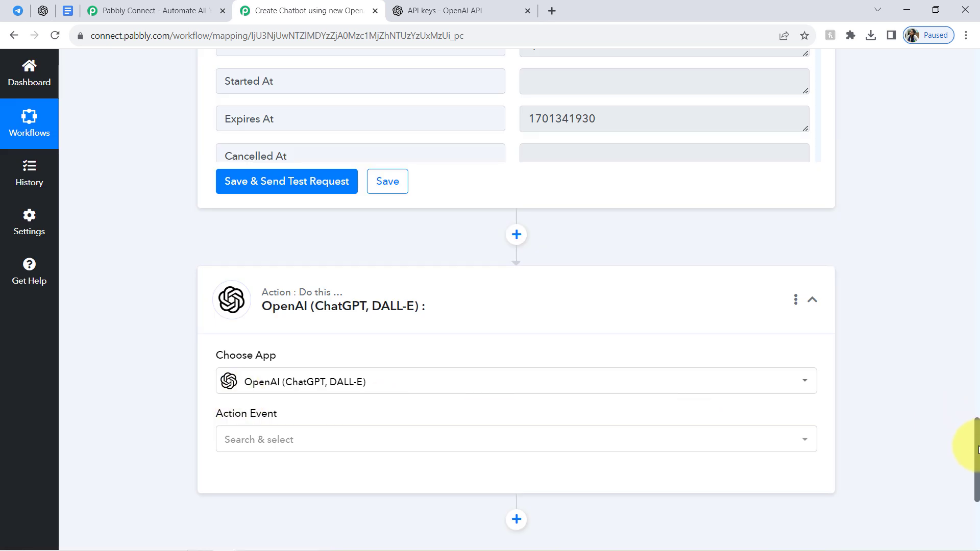
pyautogui.scroll(-4, 977, 448)
pyautogui.click(228, 217)
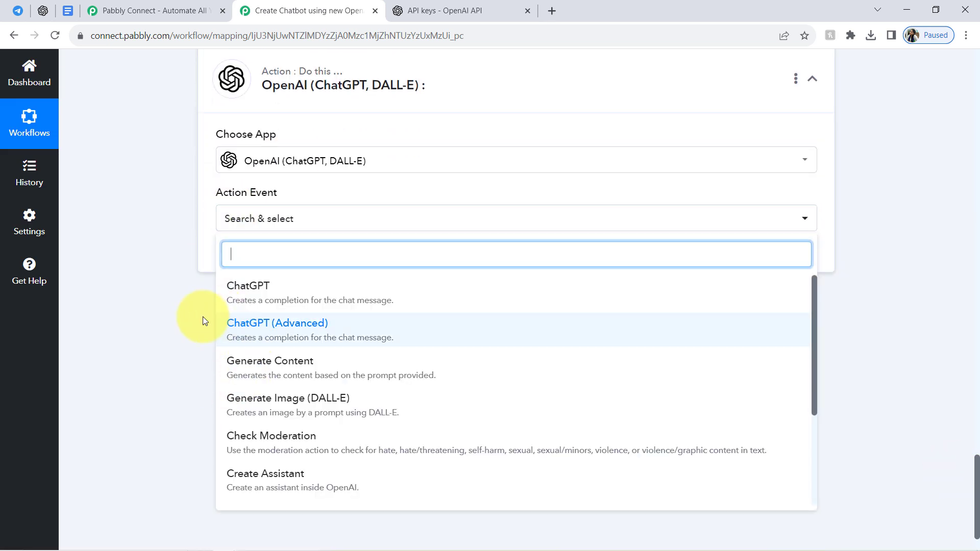
pyautogui.write('lis')
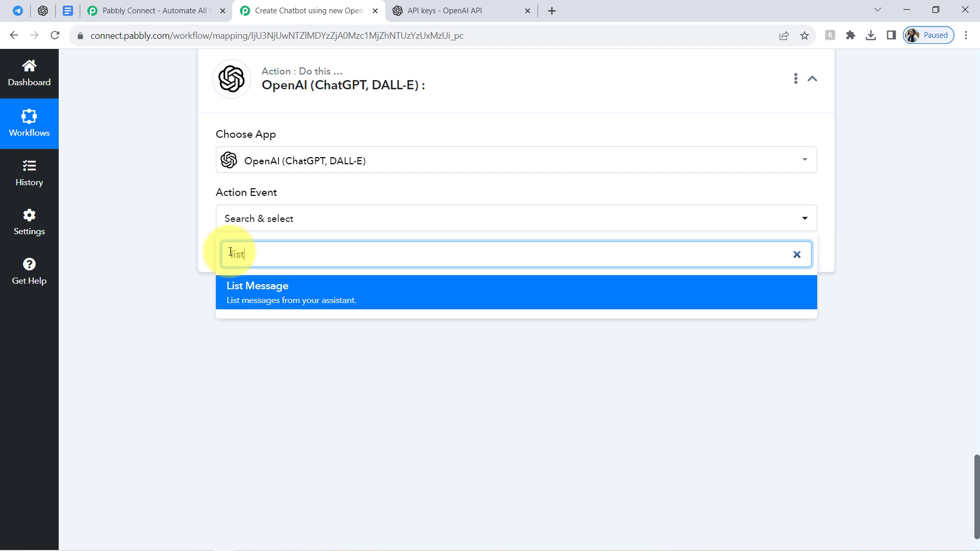
pyautogui.write('t')
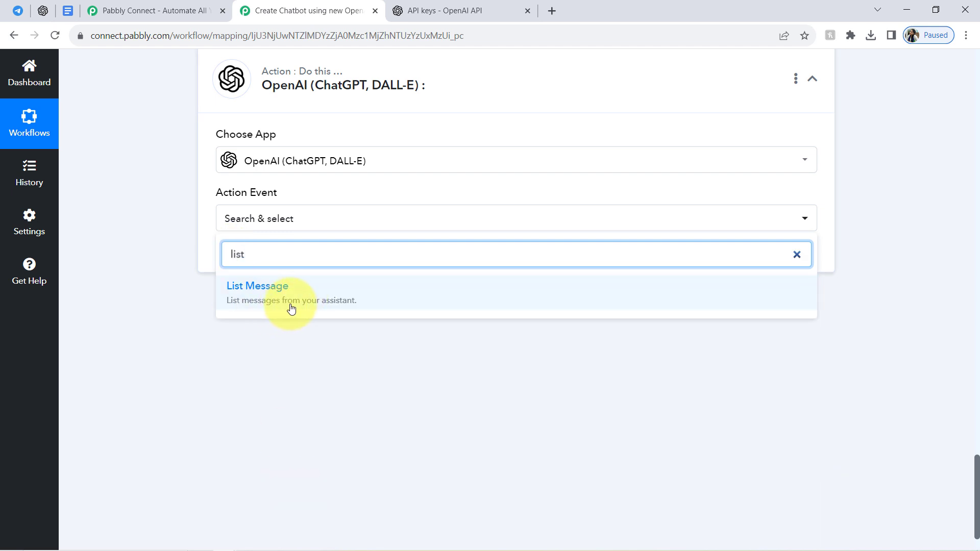
pyautogui.click(320, 305)
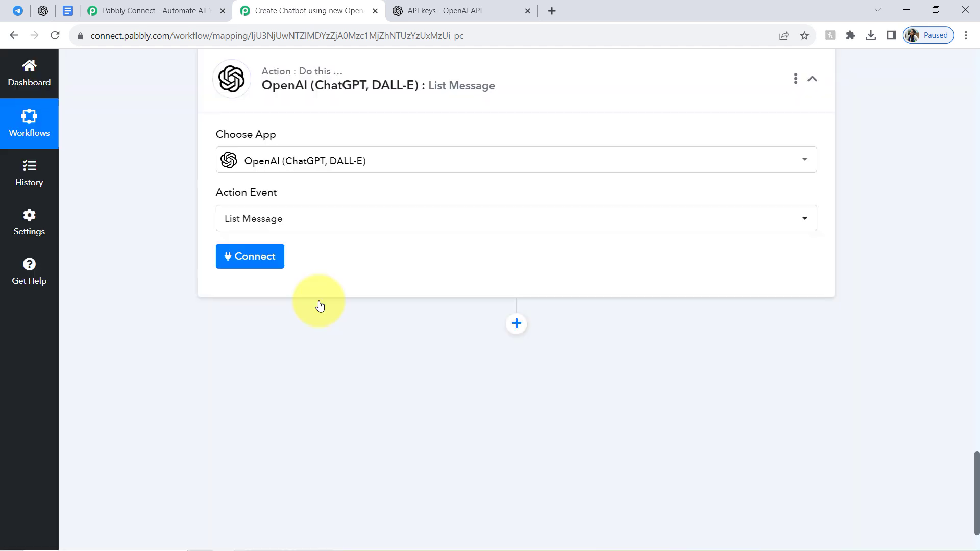
# Recheck the assistant's reply in the OpenAI Playground and connect the List Message action to the OpenAI account.
pyautogui.click(43, 10)
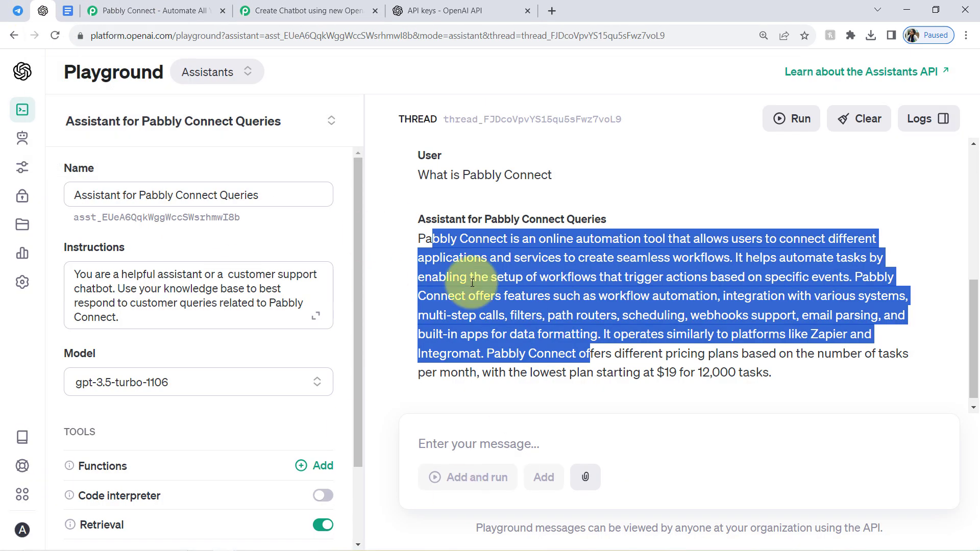
pyautogui.click(300, 5)
pyautogui.click(240, 256)
pyautogui.click(516, 525)
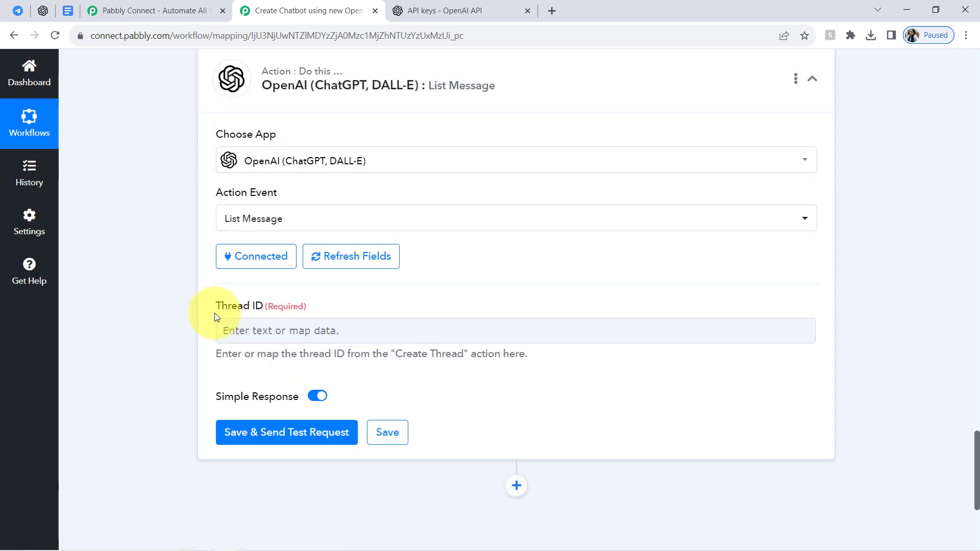
# Map the Thread Id from the Create Run response into the List Message action's Thread ID.
pyautogui.click(33, 10)
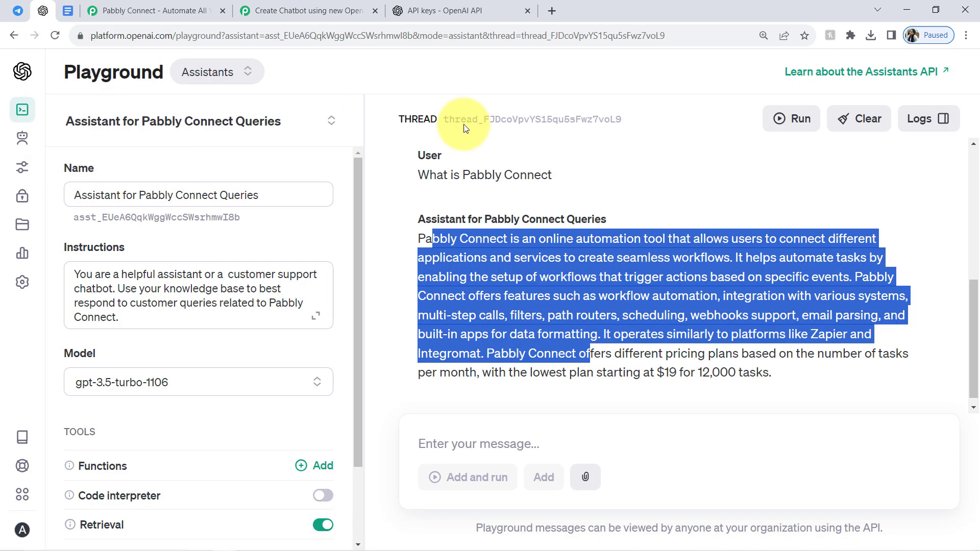
pyautogui.click(271, 6)
pyautogui.click(239, 330)
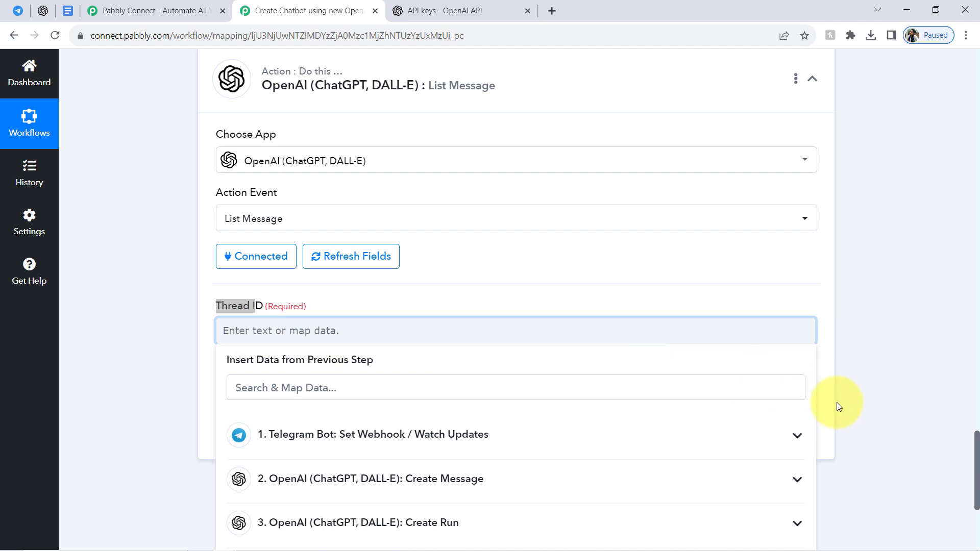
pyautogui.moveTo(976, 441); pyautogui.dragTo(976, 478)
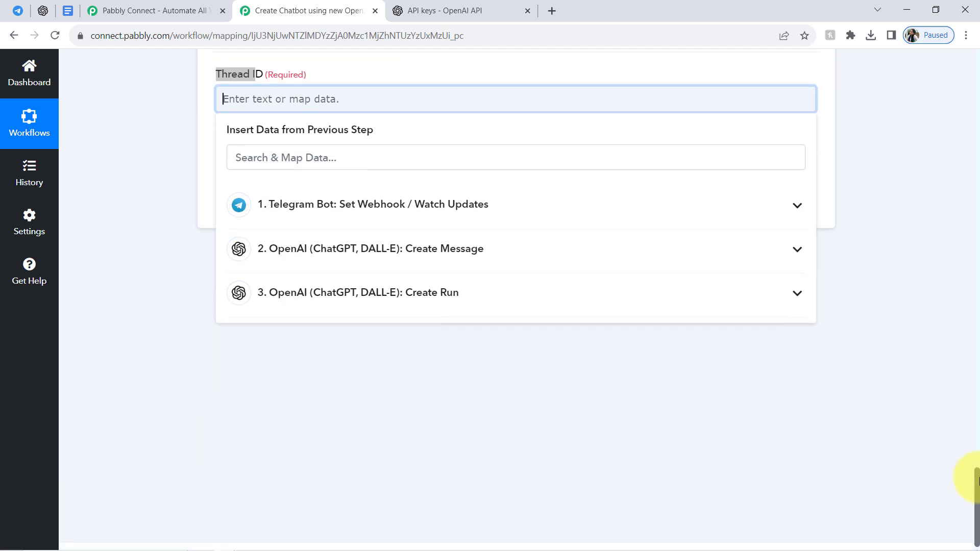
pyautogui.click(442, 298)
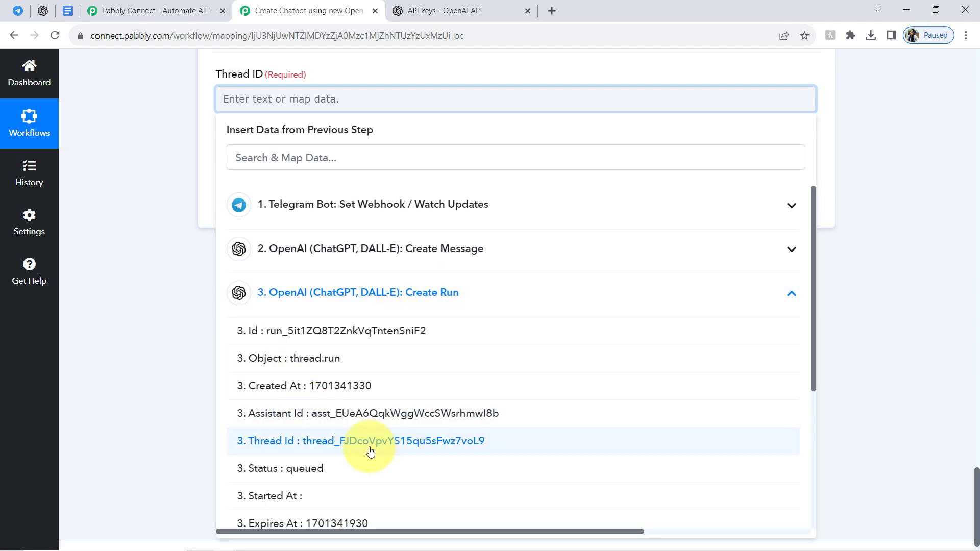
pyautogui.click(351, 447)
pyautogui.click(138, 170)
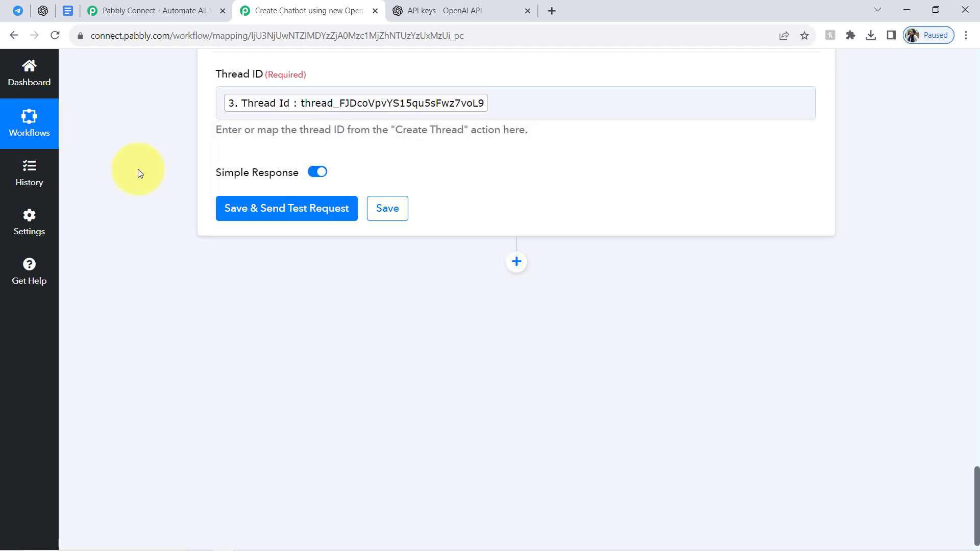
# Save the List Message action with a test request and examine the assistant's reply in the response's Data 0 Content 0 Text Value.
pyautogui.click(270, 218)
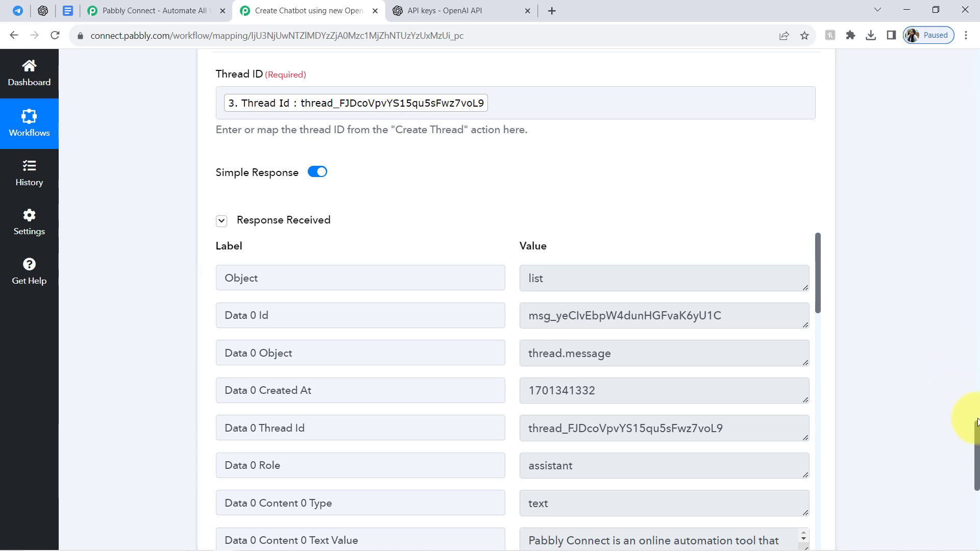
pyautogui.moveTo(977, 429); pyautogui.dragTo(972, 469)
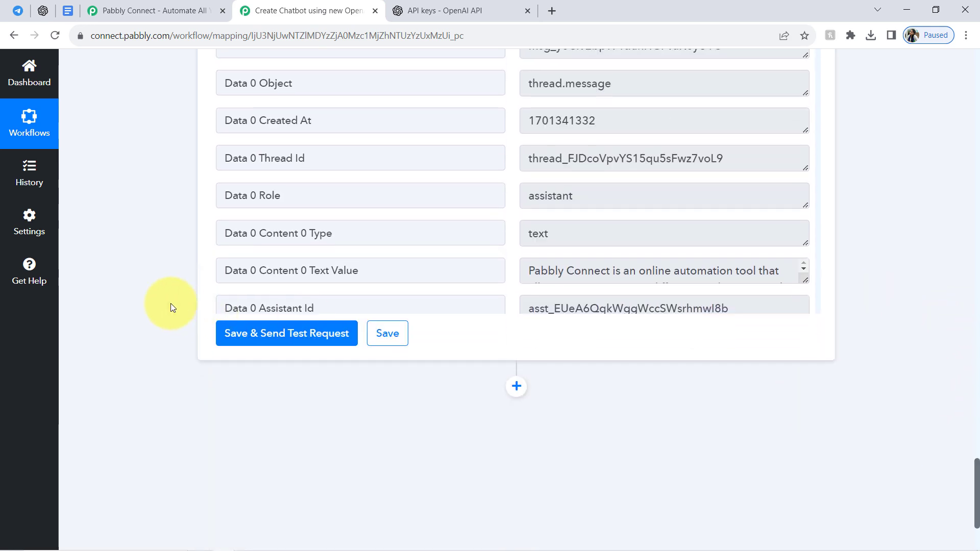
pyautogui.moveTo(238, 271); pyautogui.dragTo(305, 275)
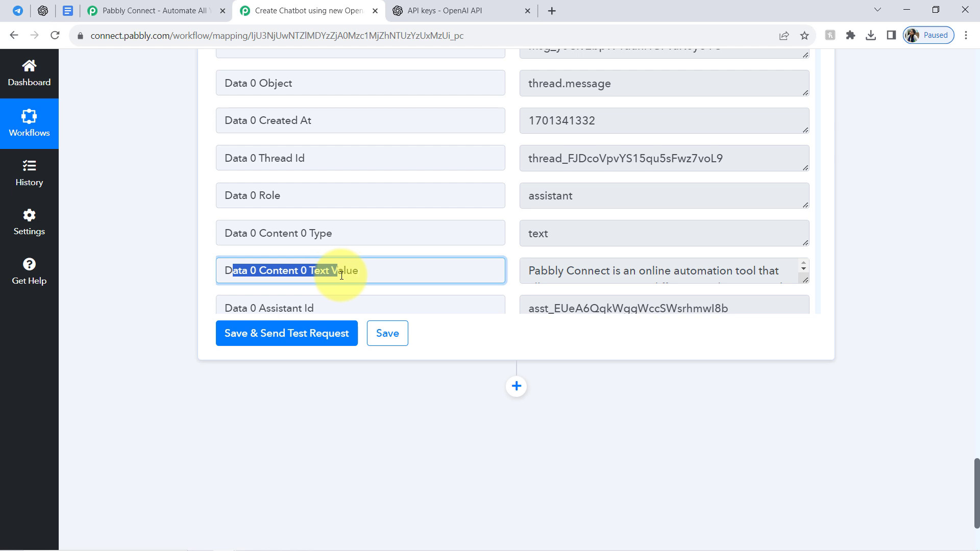
pyautogui.moveTo(810, 282); pyautogui.dragTo(801, 346)
pyautogui.scroll(-5, 776, 218)
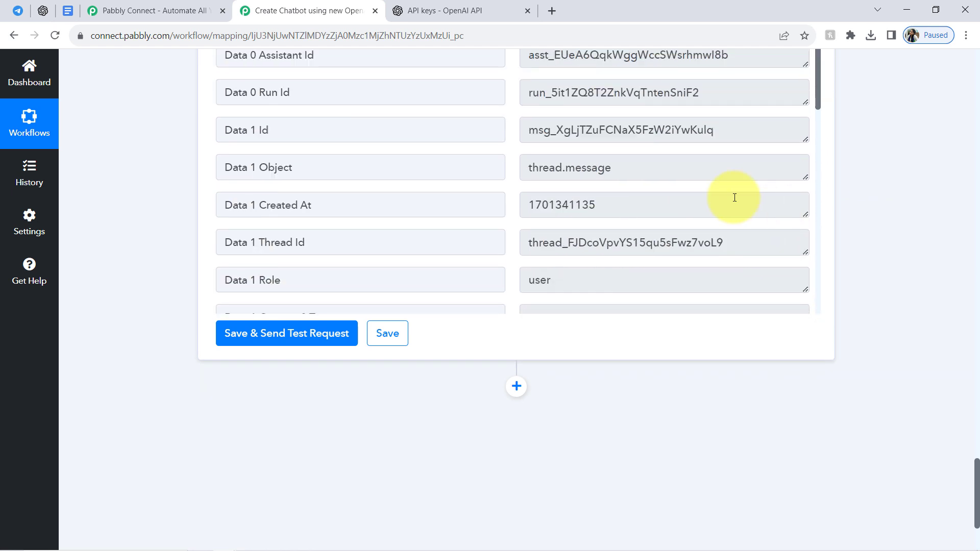
pyautogui.moveTo(978, 478); pyautogui.dragTo(963, 450)
pyautogui.moveTo(781, 205); pyautogui.dragTo(819, 240)
pyautogui.scroll(3, 687, 258)
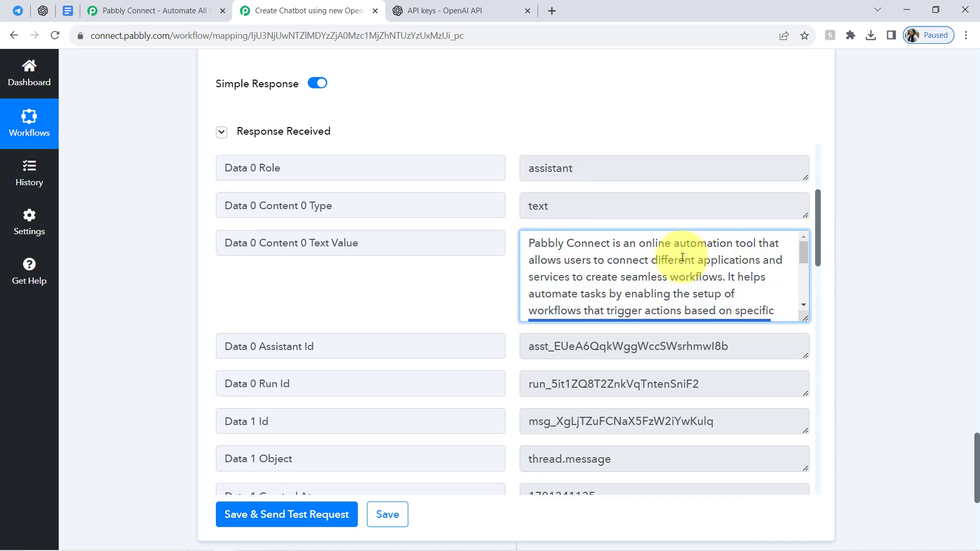
pyautogui.moveTo(624, 244); pyautogui.dragTo(697, 272)
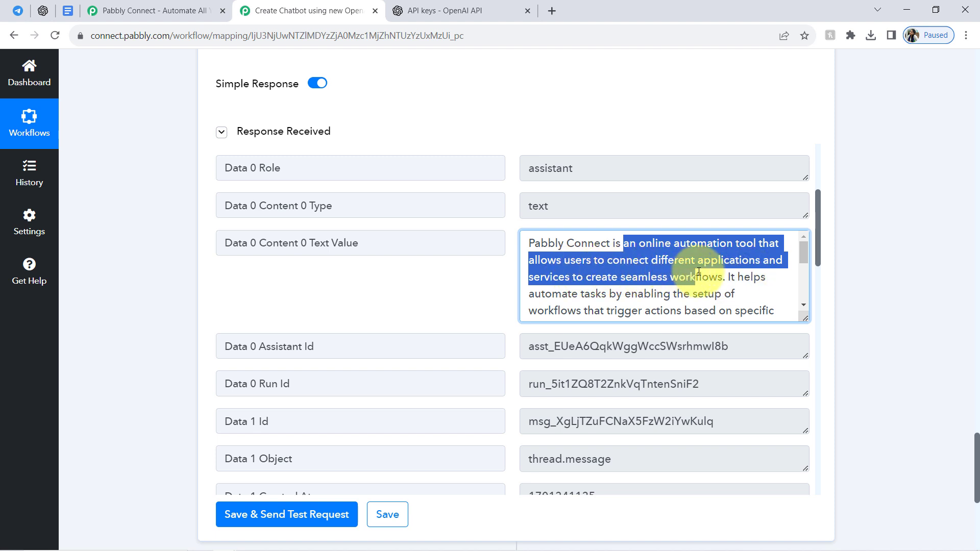
pyautogui.moveTo(801, 325); pyautogui.dragTo(792, 283)
# Add a new action step after the List Message action.
pyautogui.moveTo(976, 450); pyautogui.dragTo(960, 498)
pyautogui.click(517, 242)
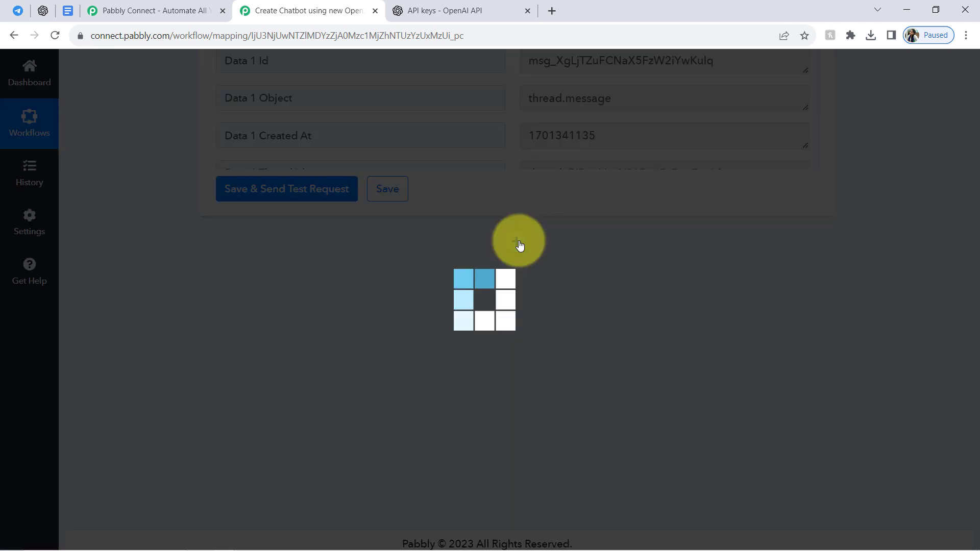
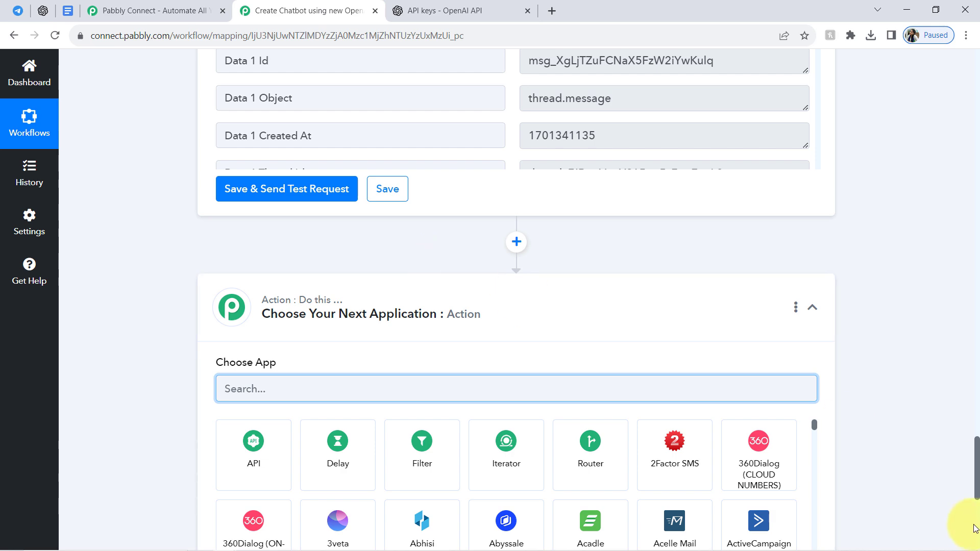
# Compare the List Message response's Data 0 Content 0 Text Value with the assistant's reply in the OpenAI Playground.
pyautogui.scroll(4, 977, 479)
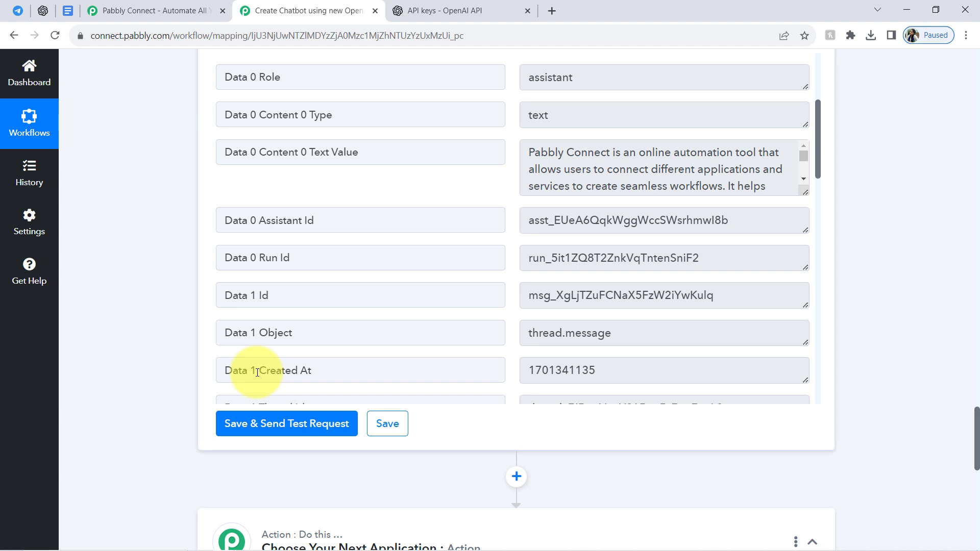
pyautogui.click(43, 11)
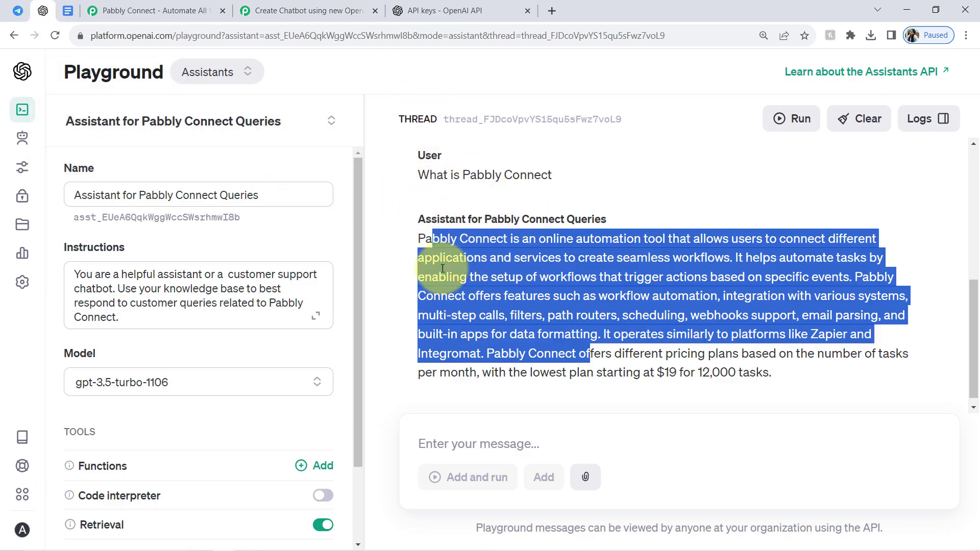
pyautogui.click(332, 10)
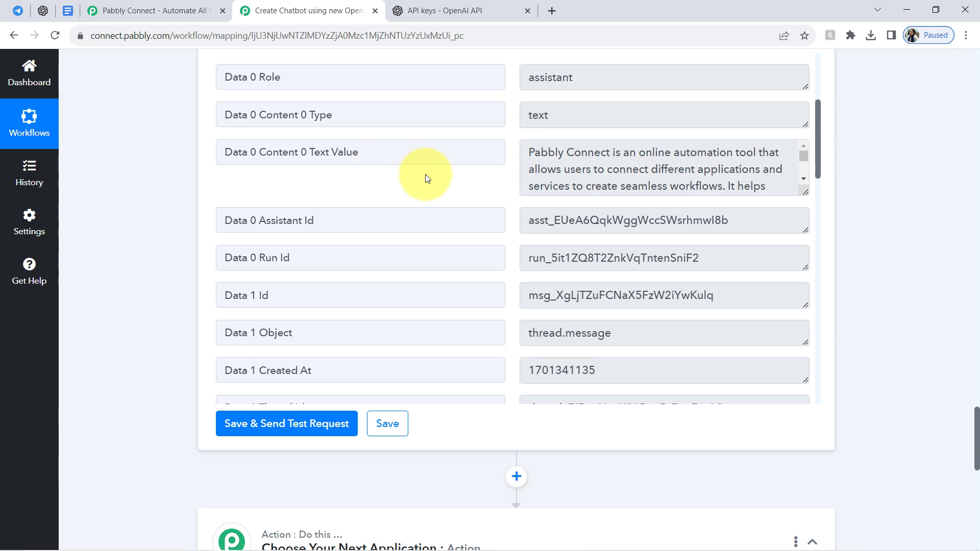
pyautogui.click(41, 8)
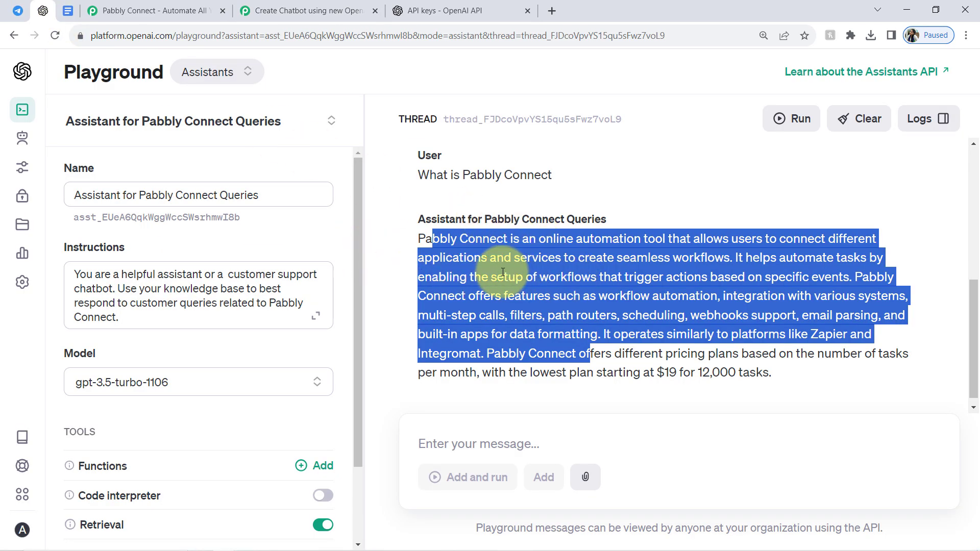
pyautogui.click(295, 7)
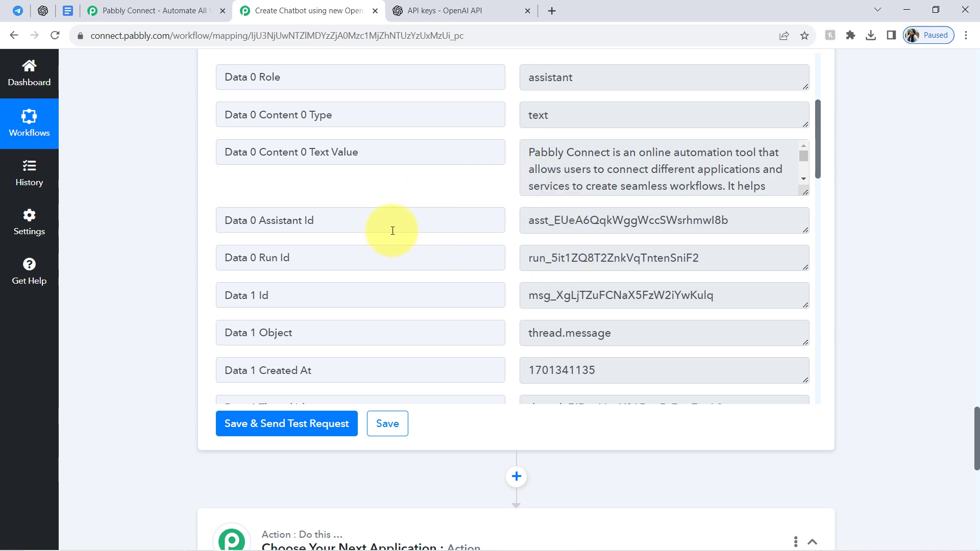
pyautogui.click(36, 11)
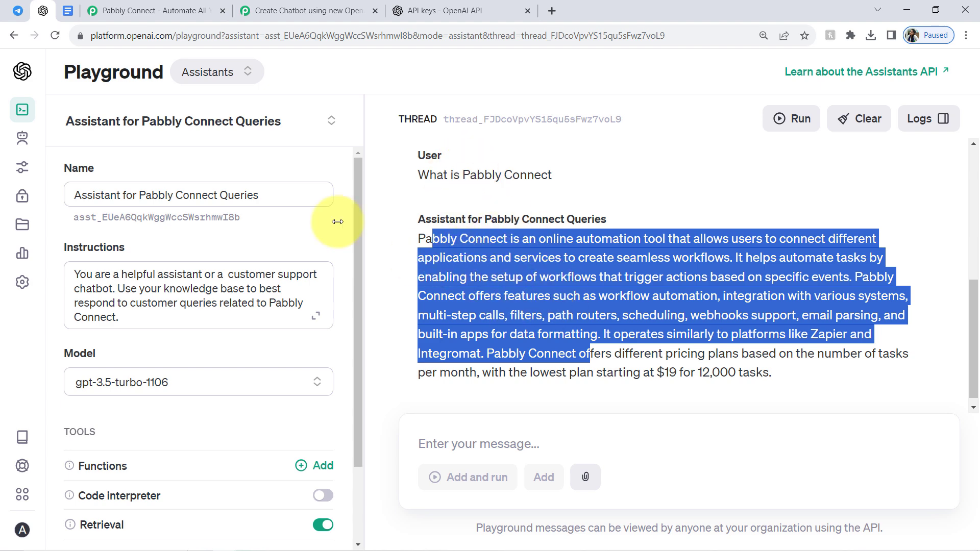
pyautogui.click(302, 11)
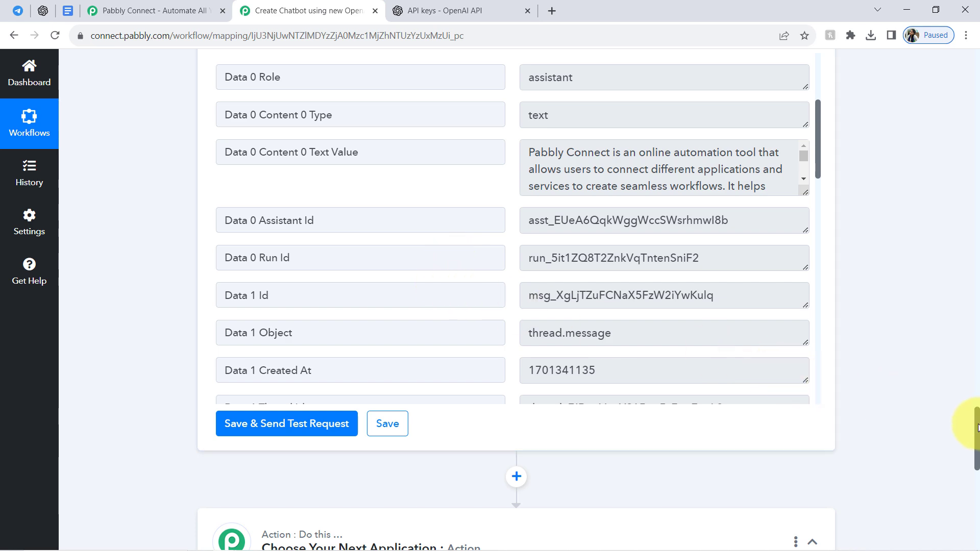
# Set the new action step to Delay by Pabbly with the Add Time Delay event and connect it.
pyautogui.scroll(-4, 978, 428)
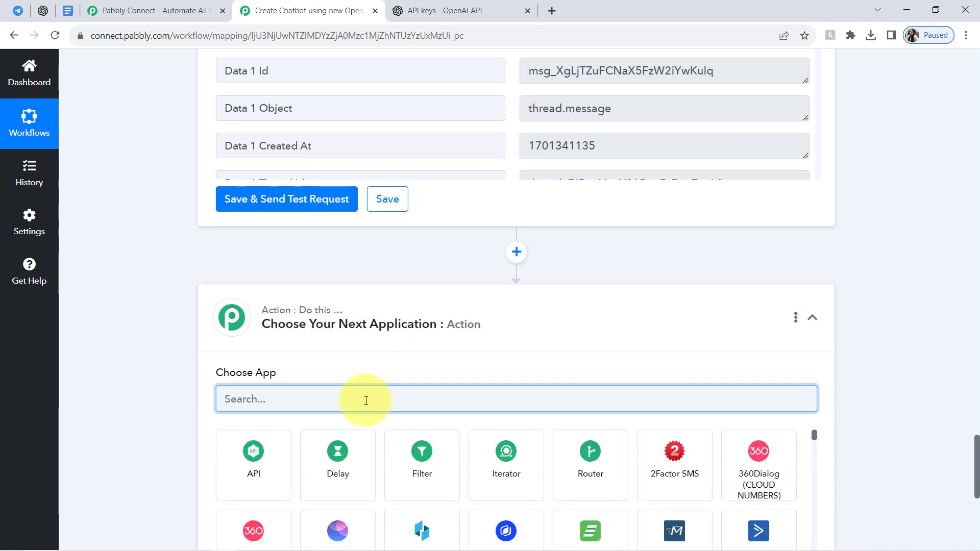
pyautogui.write('del')
pyautogui.click(234, 358)
pyautogui.click(253, 465)
pyautogui.scroll(-3, 970, 464)
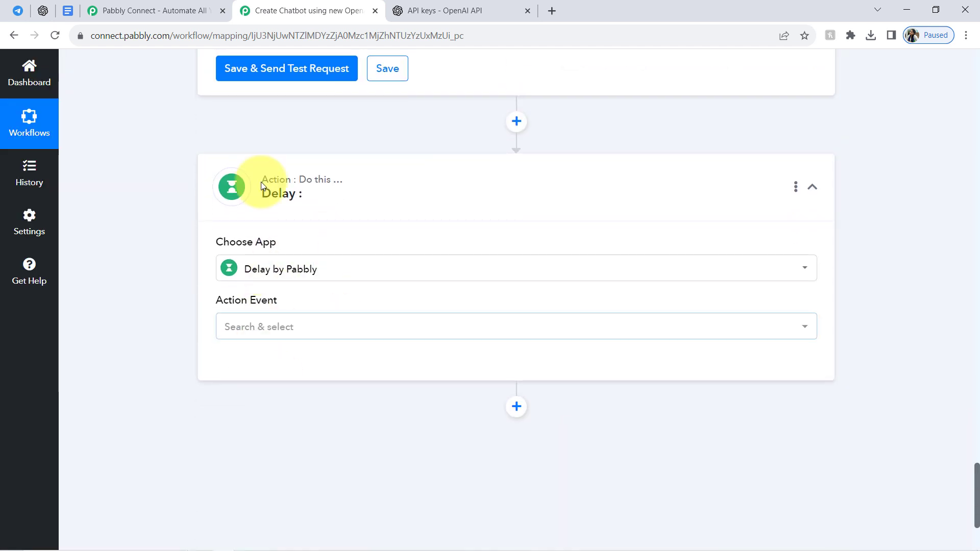
pyautogui.click(232, 332)
pyautogui.click(258, 399)
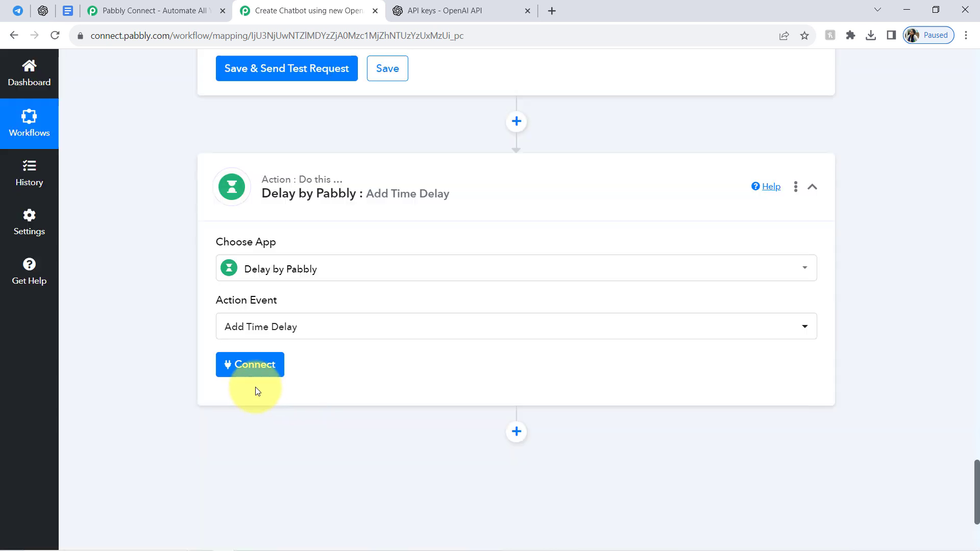
pyautogui.click(247, 373)
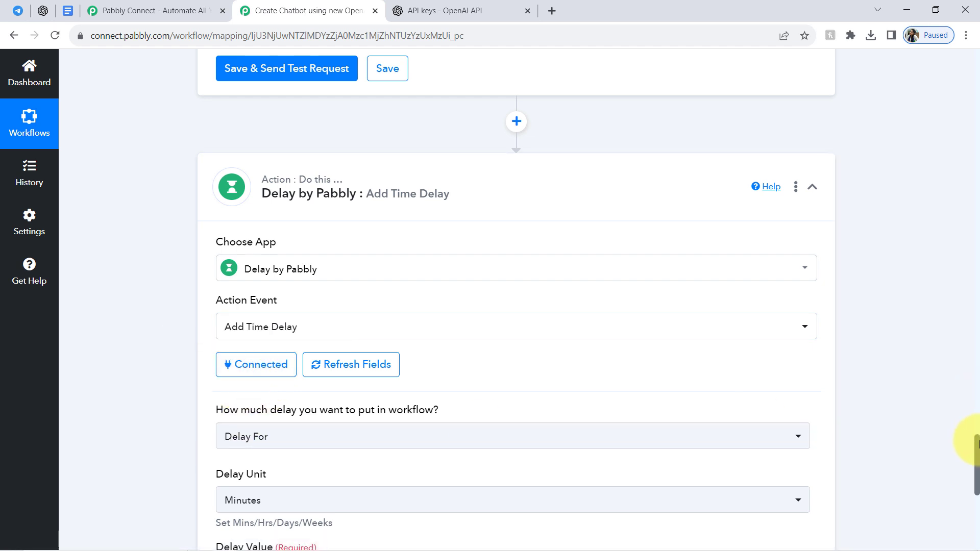
# Configure the delay as Delay For 2 minutes and save it with a test request.
pyautogui.scroll(-3, 977, 455)
pyautogui.moveTo(293, 280)
pyautogui.click(258, 296)
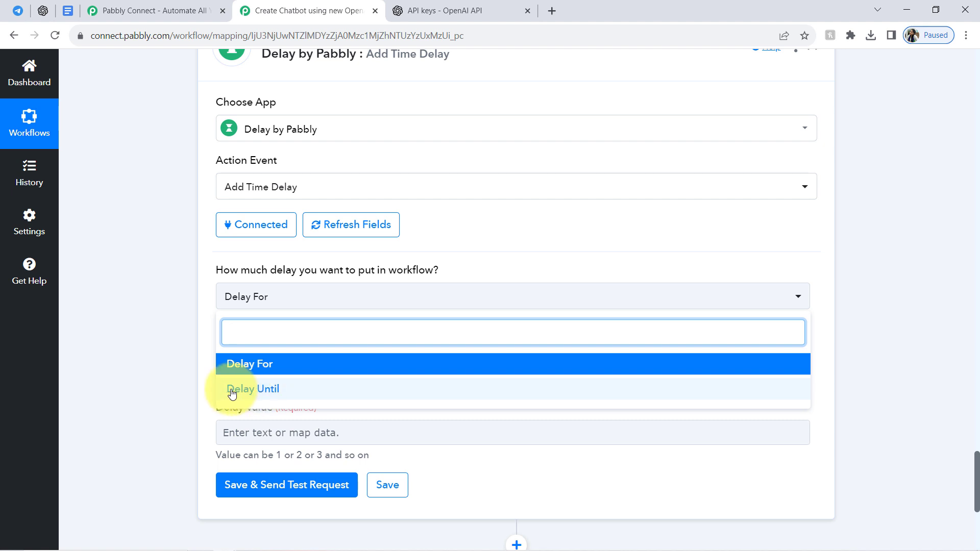
pyautogui.click(280, 366)
pyautogui.moveTo(311, 270); pyautogui.dragTo(367, 313)
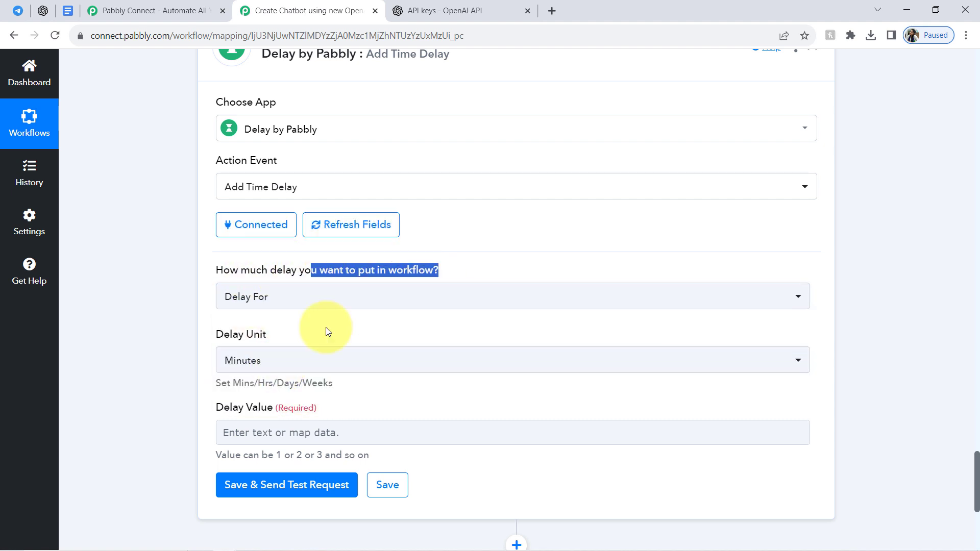
pyautogui.click(229, 431)
pyautogui.write('2')
pyautogui.click(175, 371)
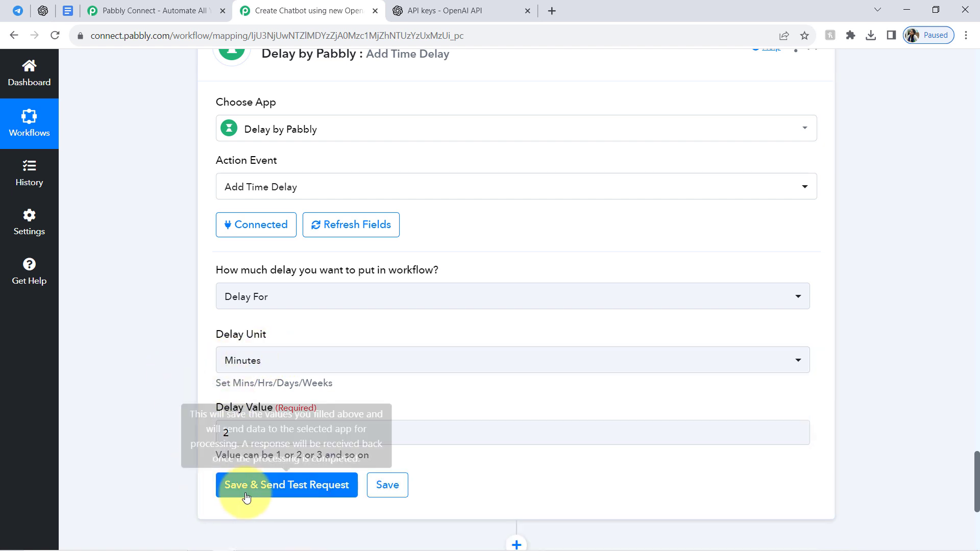
pyautogui.click(245, 488)
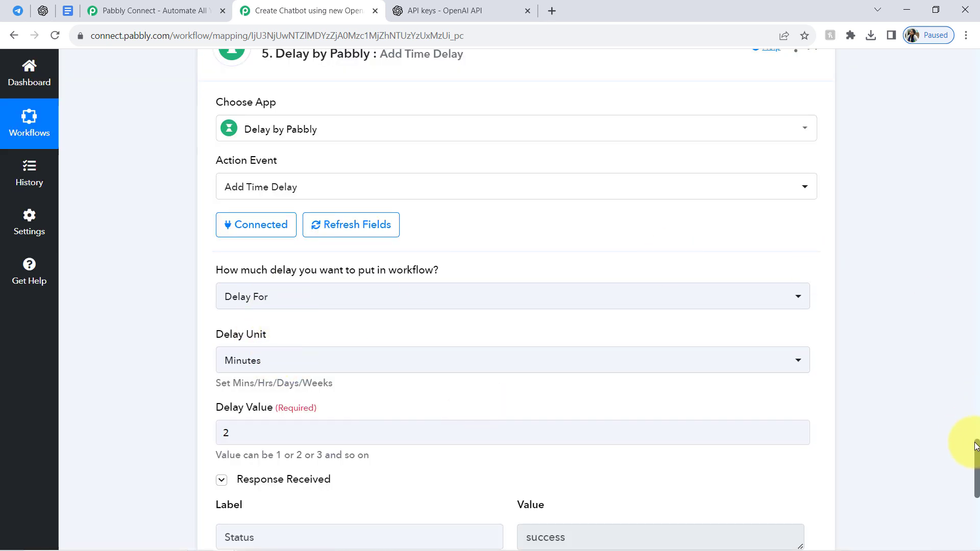
# Review the assistant's reply text in the List Message action's received response.
pyautogui.moveTo(977, 450); pyautogui.dragTo(970, 382)
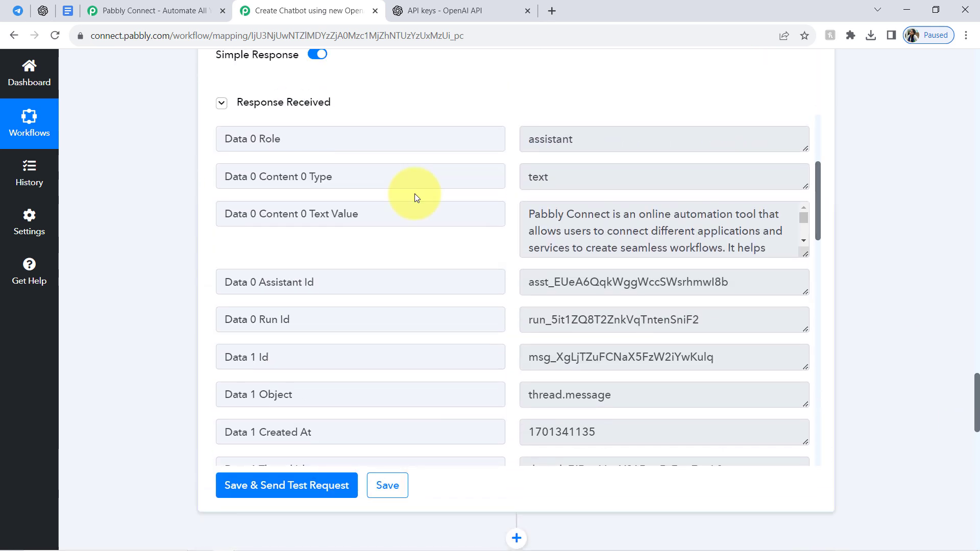
pyautogui.click(324, 102)
pyautogui.click(325, 103)
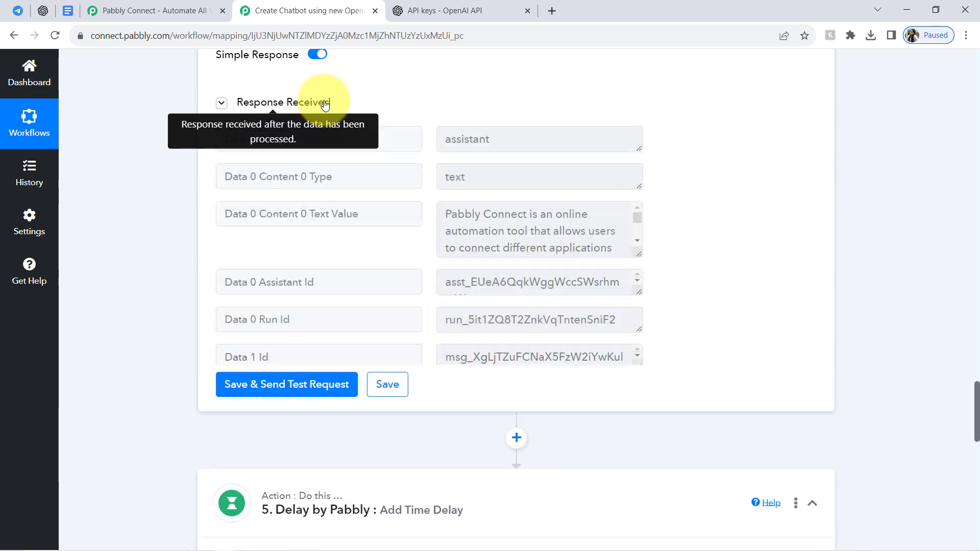
pyautogui.moveTo(563, 217); pyautogui.dragTo(697, 259)
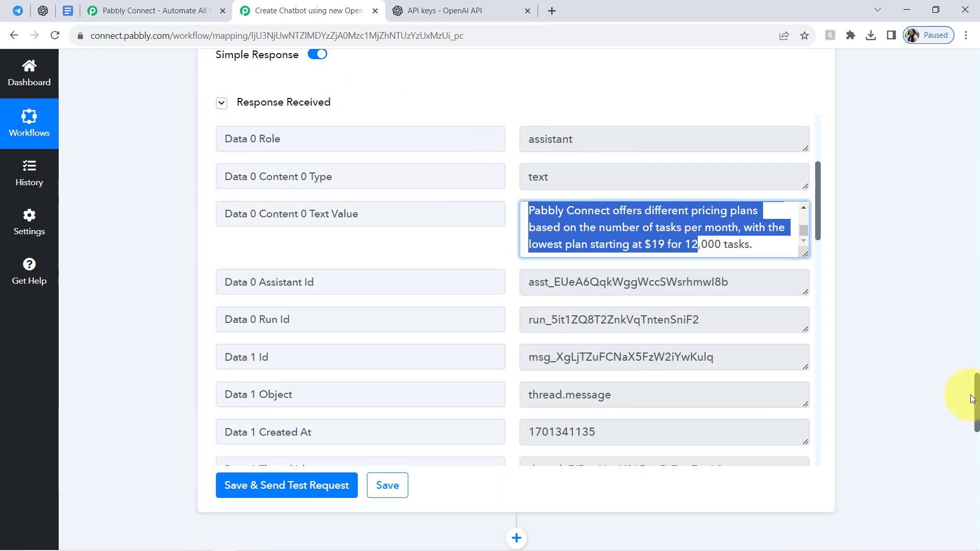
pyautogui.moveTo(977, 398); pyautogui.dragTo(975, 510)
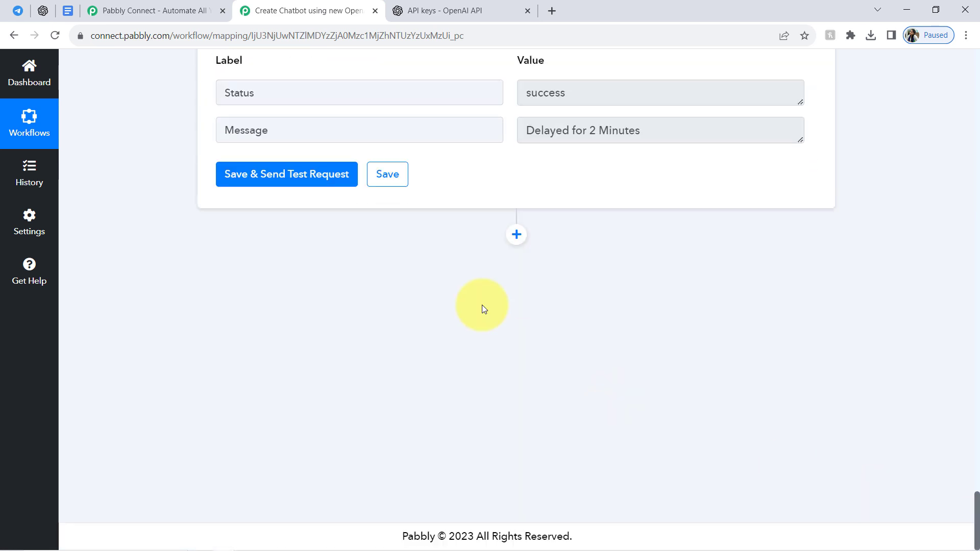
# Add a Telegram Bot action after the delay with the Send a Text Message or Reply event and connect it.
pyautogui.click(517, 233)
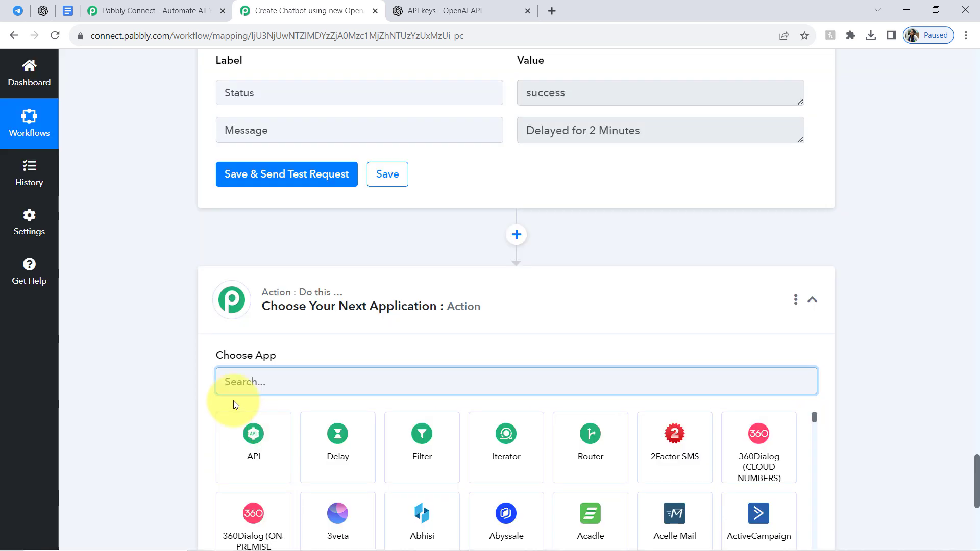
pyautogui.write('teleg')
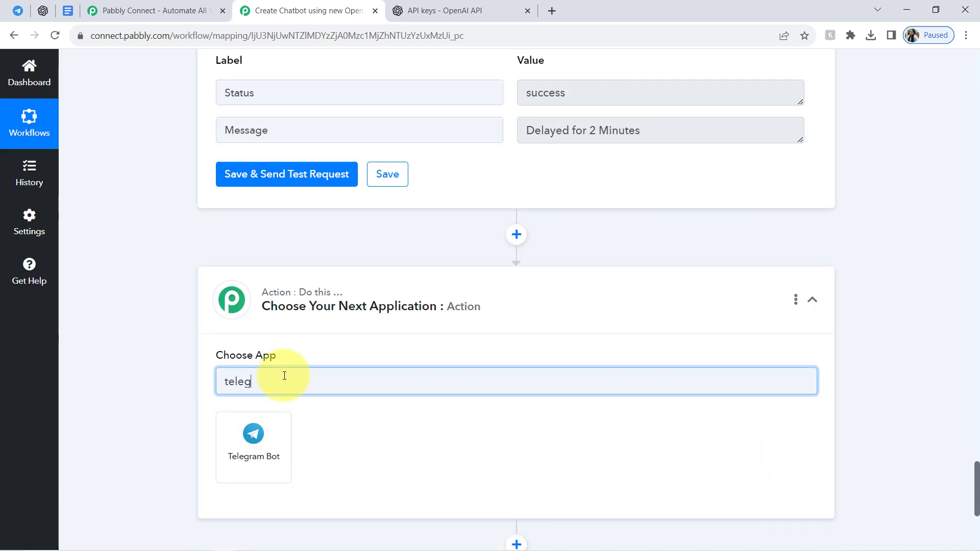
pyautogui.click(254, 434)
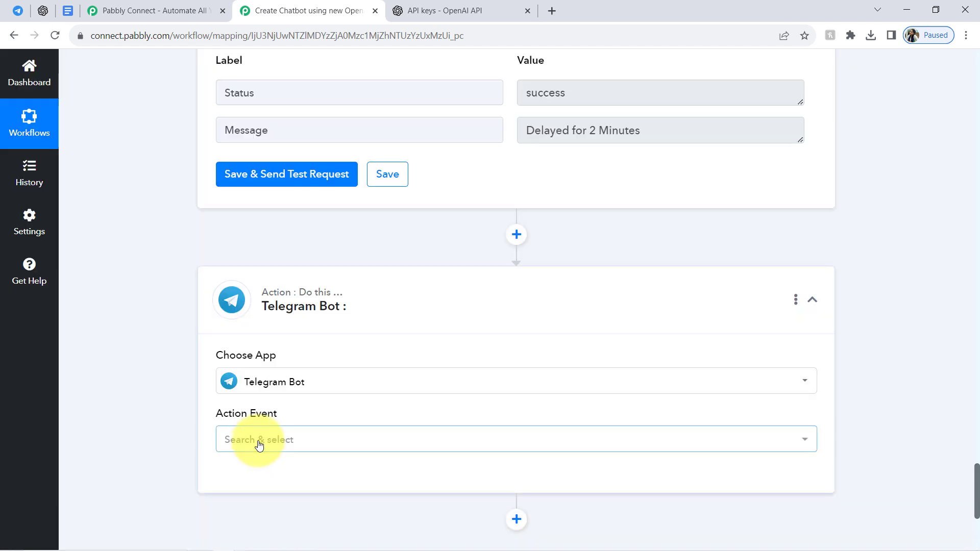
pyautogui.click(259, 443)
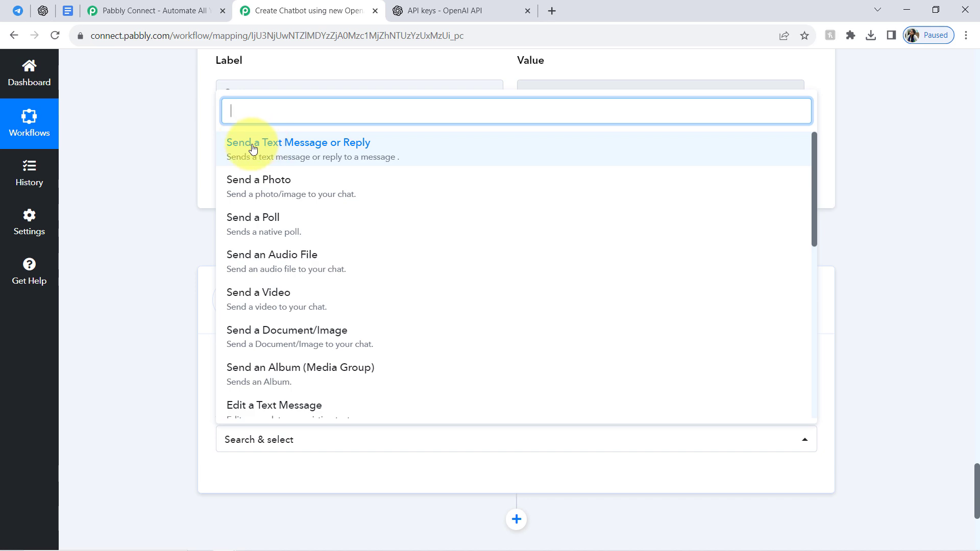
pyautogui.click(356, 153)
pyautogui.click(250, 480)
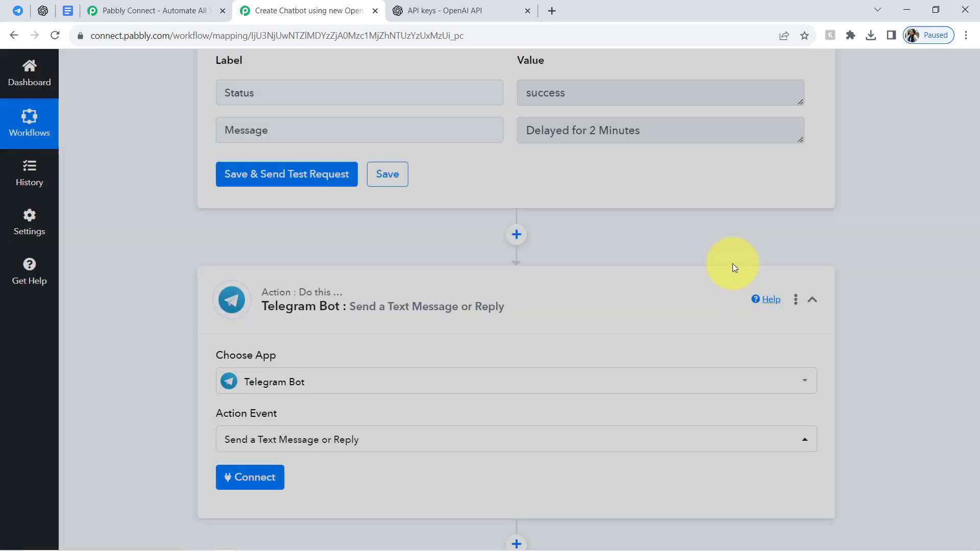
pyautogui.click(511, 524)
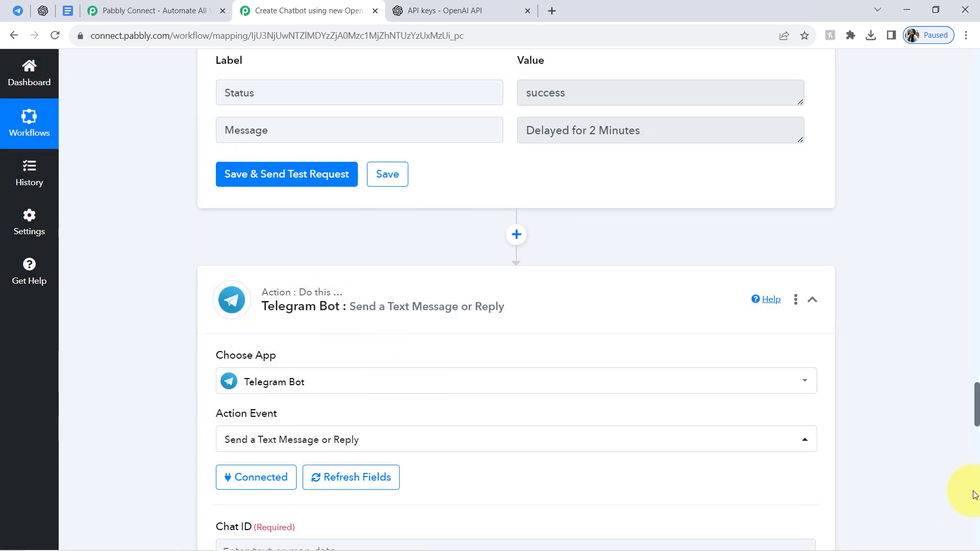
# Check the bot's Telegram chat and copy the Message Chat Id value from the Telegram Bot trigger's response.
pyautogui.moveTo(974, 412); pyautogui.dragTo(978, 436)
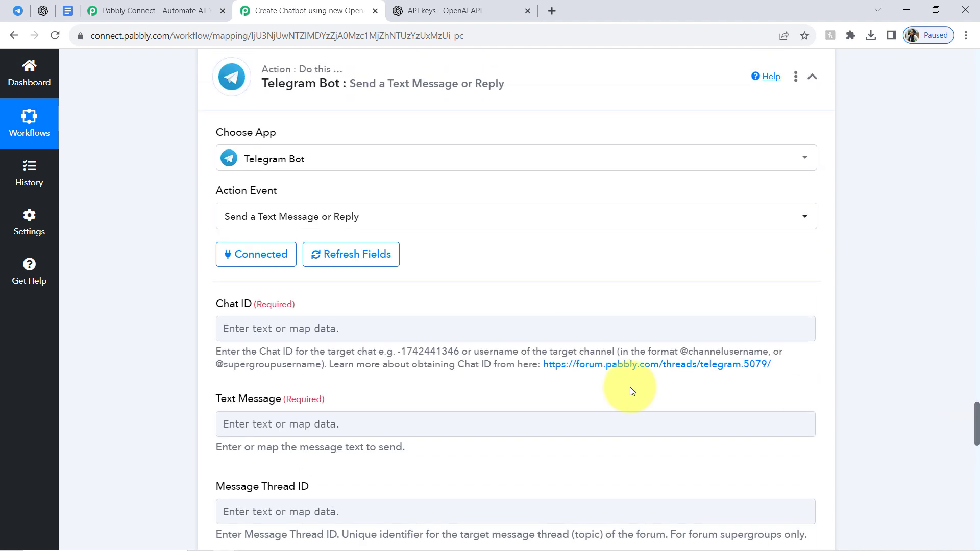
pyautogui.moveTo(227, 304); pyautogui.dragTo(256, 338)
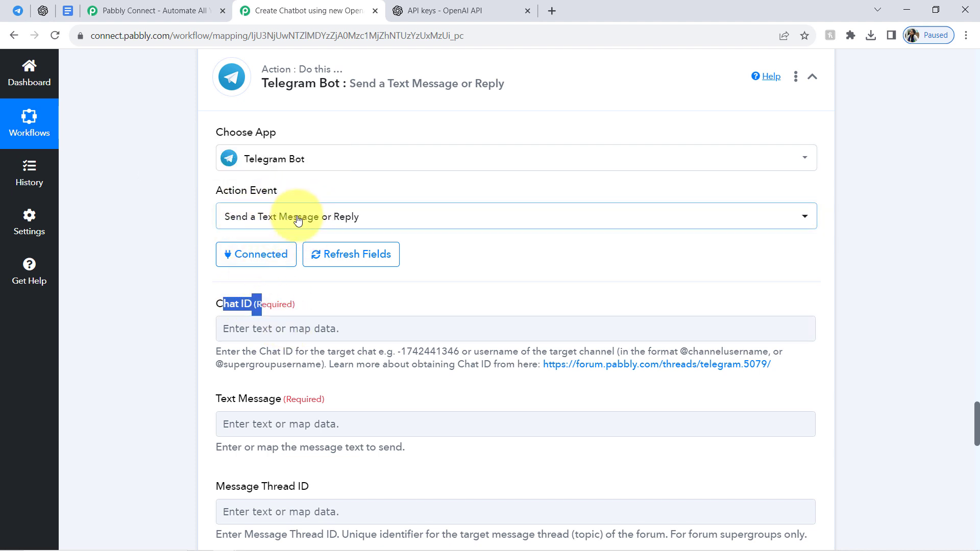
pyautogui.click(17, 11)
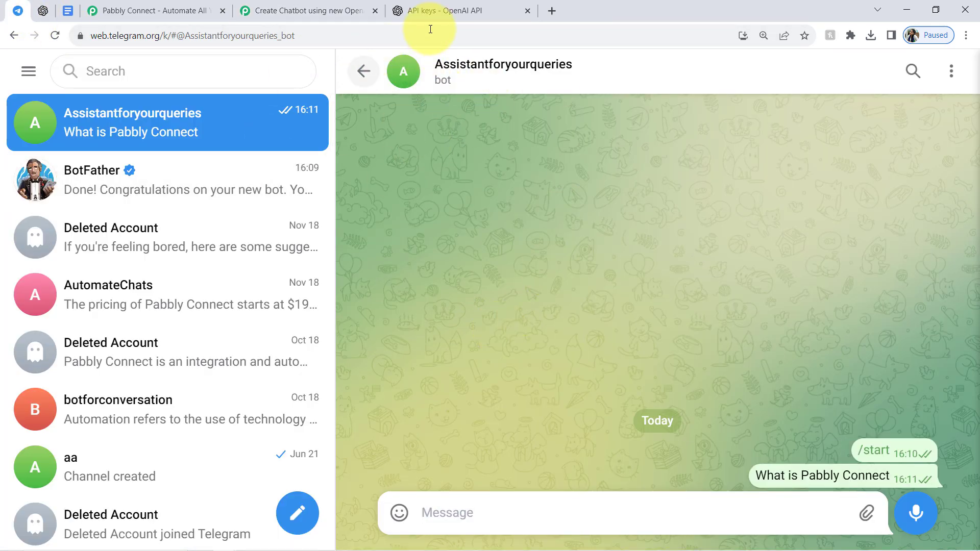
pyautogui.click(286, 4)
pyautogui.moveTo(241, 298); pyautogui.dragTo(253, 332)
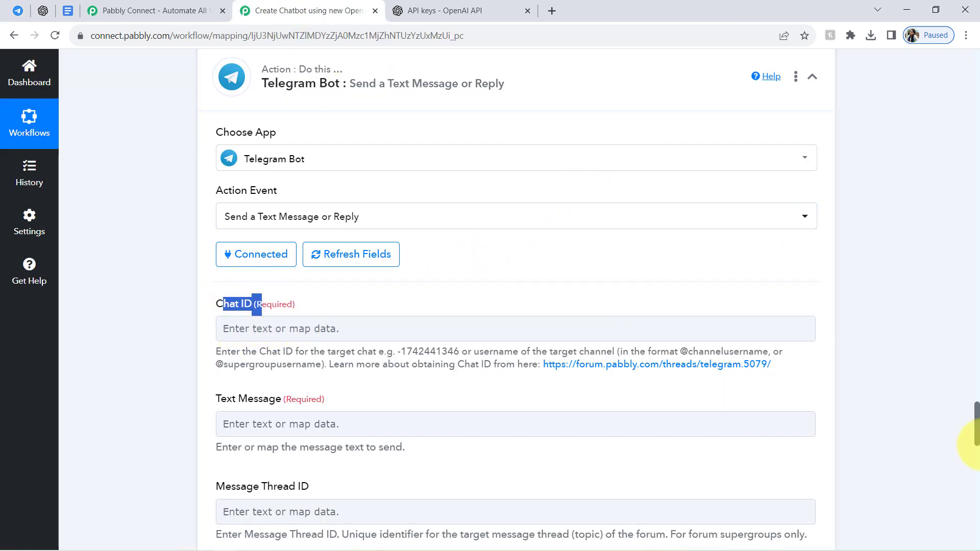
pyautogui.moveTo(977, 429); pyautogui.dragTo(977, 122)
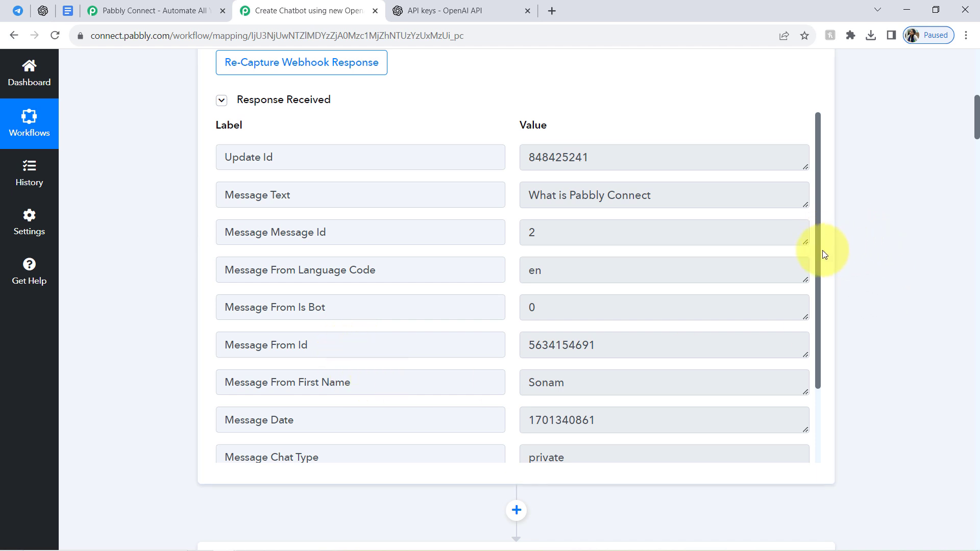
pyautogui.moveTo(819, 252); pyautogui.dragTo(819, 338)
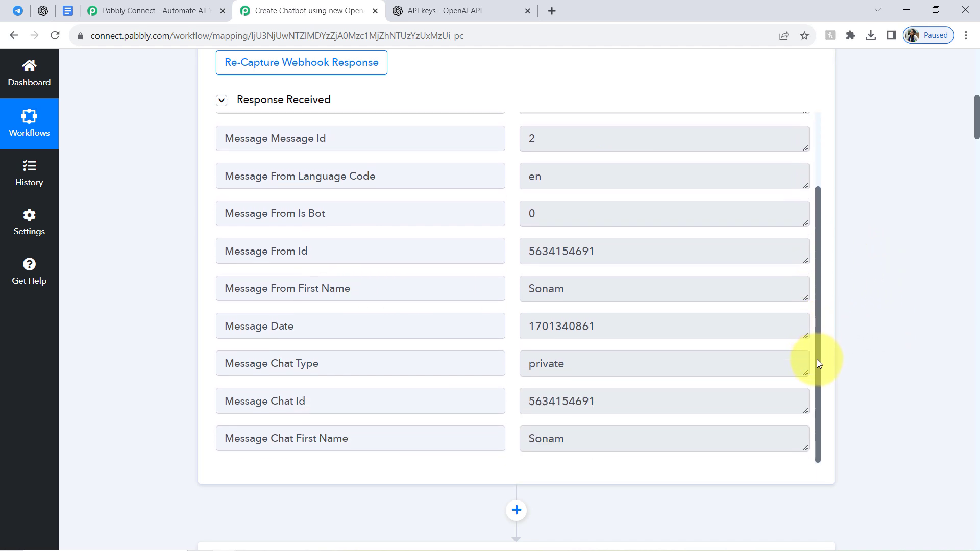
pyautogui.click(551, 405)
pyautogui.hotkey('ctrl', 'c')
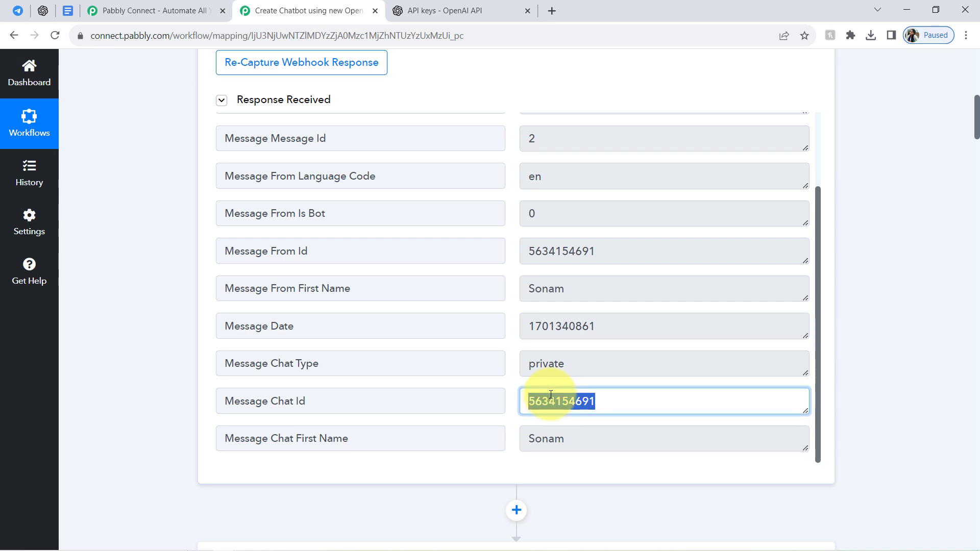
# Map the trigger's Message Chat Id into the Chat ID of the Telegram Send a Text Message or Reply action.
pyautogui.moveTo(978, 128); pyautogui.dragTo(971, 432)
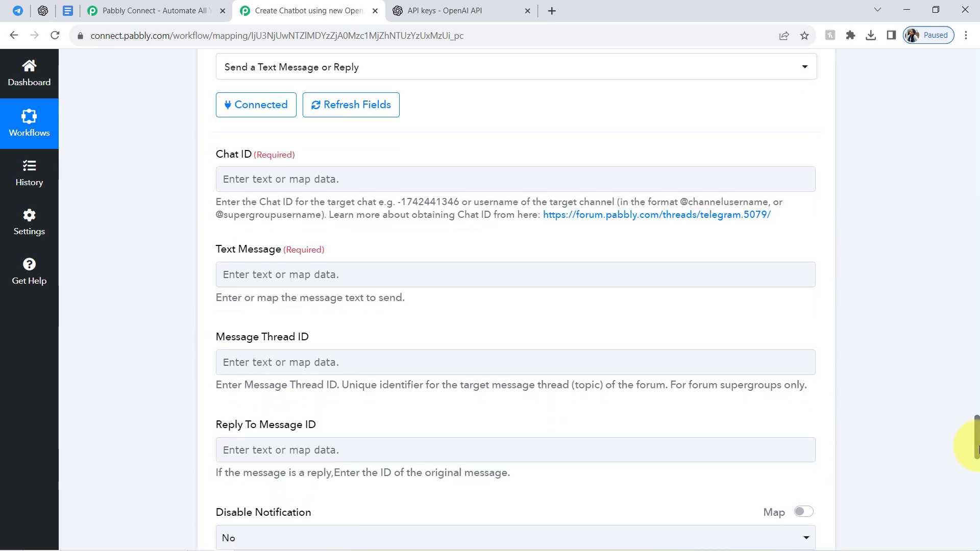
pyautogui.click(234, 180)
pyautogui.click(252, 237)
pyautogui.hotkey('ctrl', 'v')
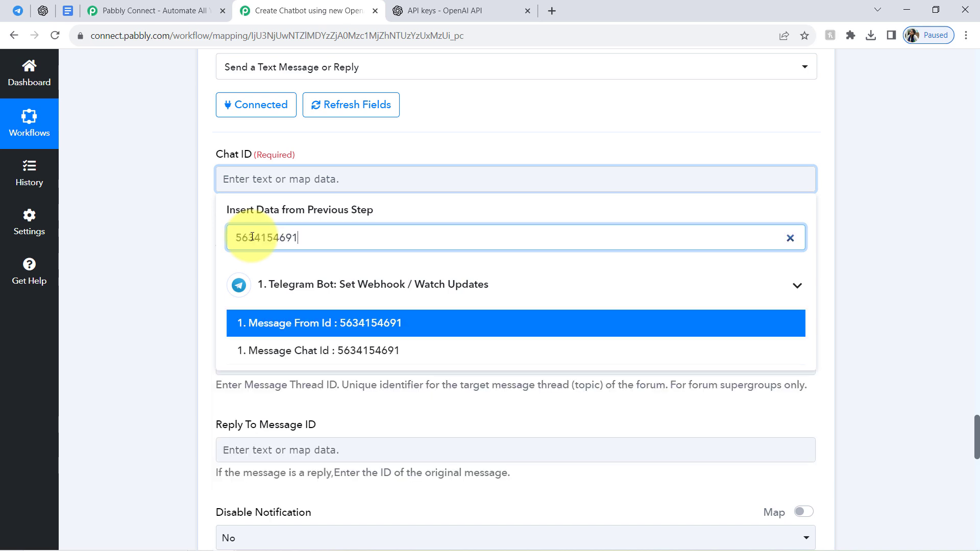
pyautogui.click(328, 360)
pyautogui.click(177, 219)
pyautogui.moveTo(217, 258); pyautogui.dragTo(244, 261)
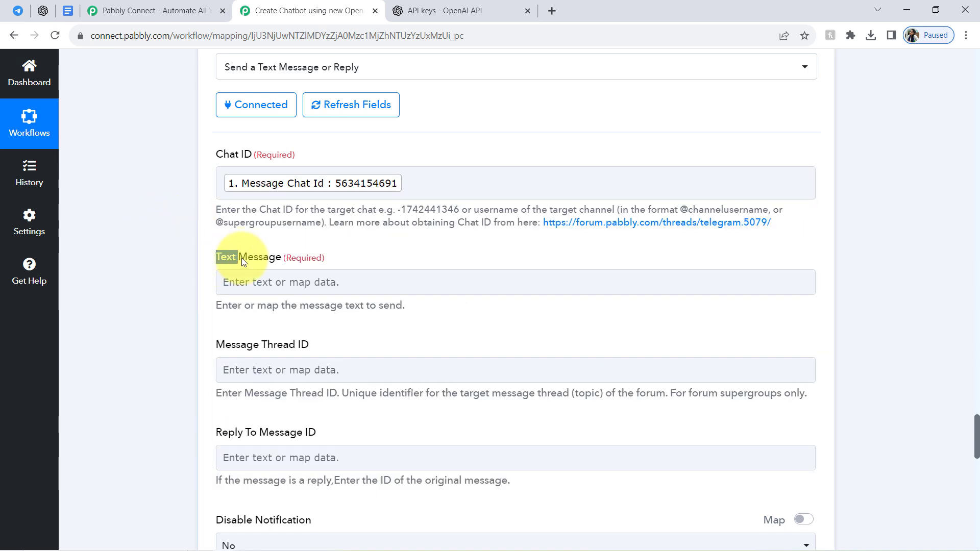
# Map the List Message action's Data 0 Content 0 Text Value into the Text Message field of the Telegram action.
pyautogui.moveTo(309, 305); pyautogui.dragTo(389, 307)
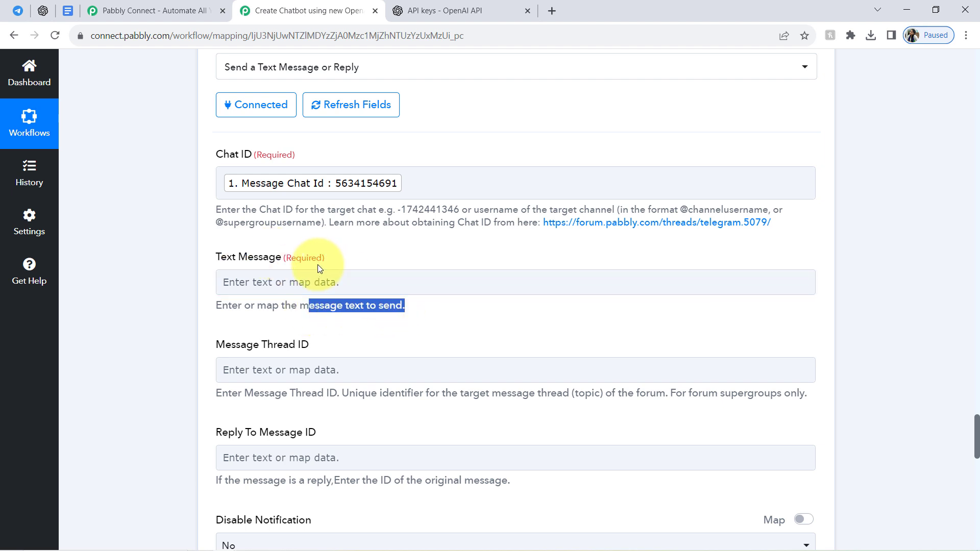
pyautogui.click(280, 279)
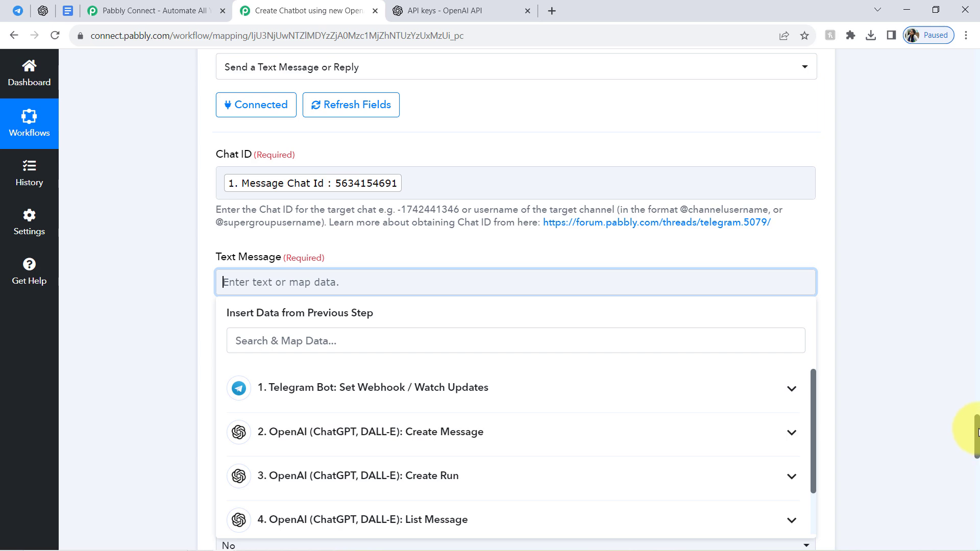
pyautogui.scroll(-5, 975, 431)
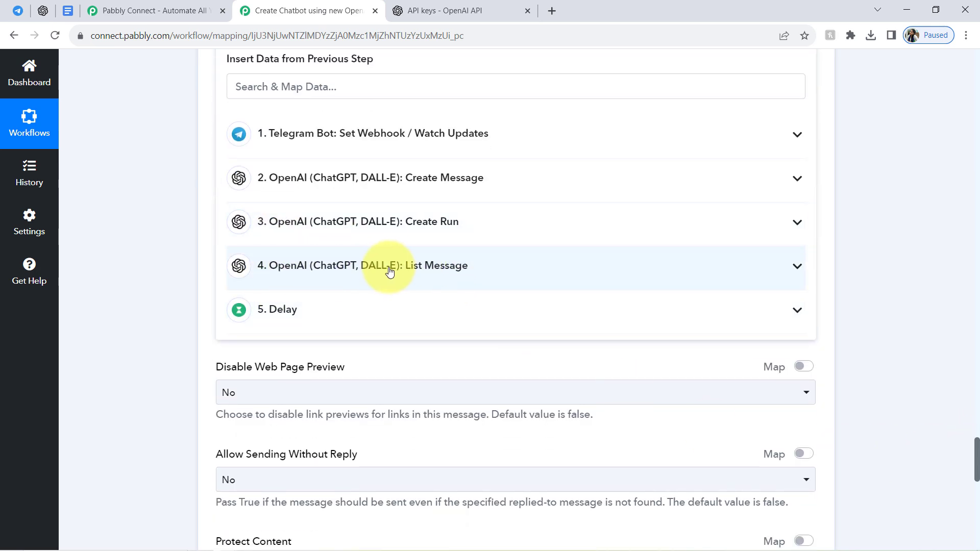
pyautogui.click(409, 271)
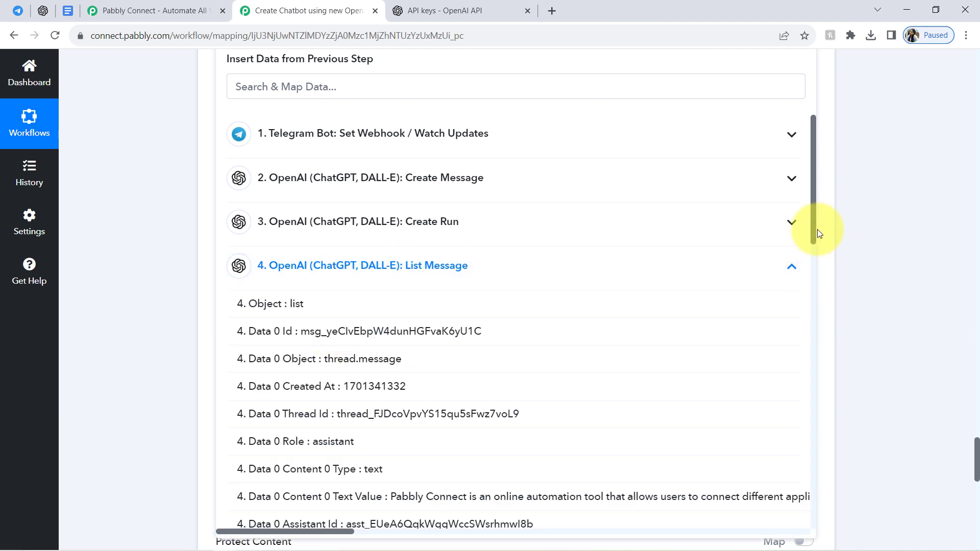
pyautogui.moveTo(814, 228); pyautogui.dragTo(823, 341)
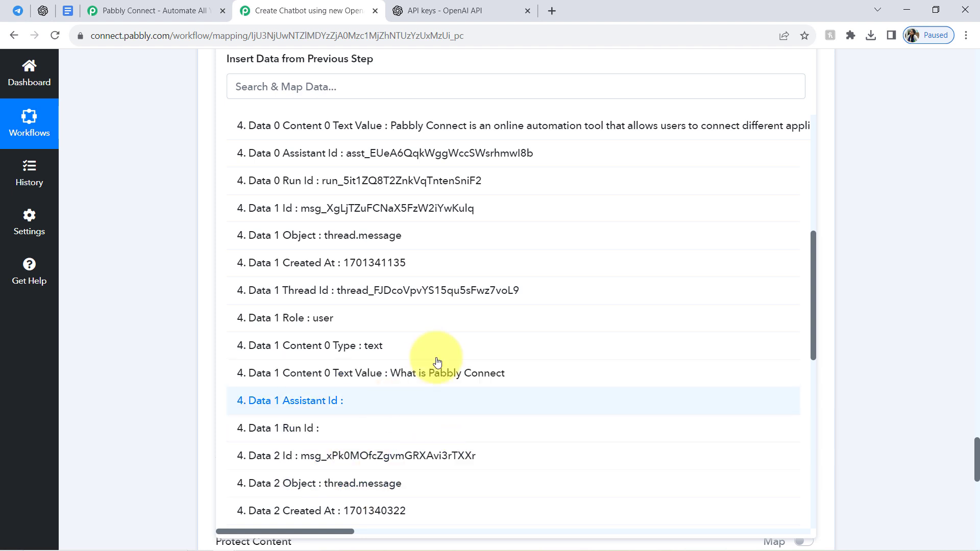
pyautogui.moveTo(813, 285); pyautogui.dragTo(814, 231)
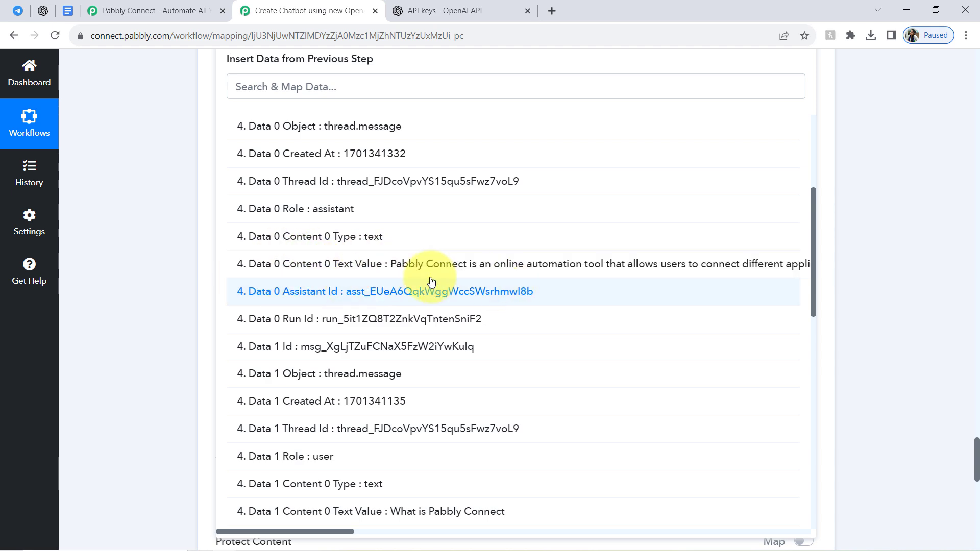
pyautogui.click(452, 263)
pyautogui.click(93, 259)
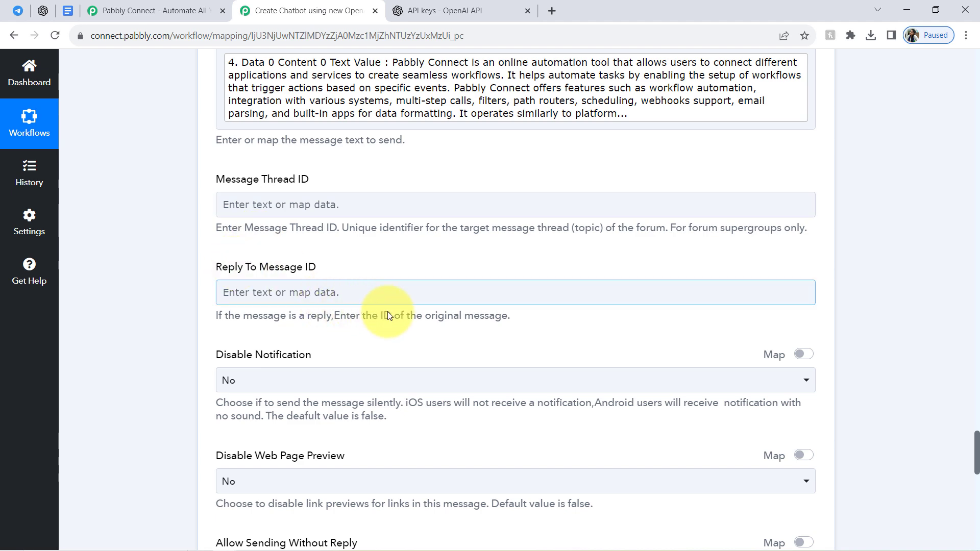
# Save the Telegram action with a test request and check the delivered reply in the bot's Telegram chat.
pyautogui.moveTo(976, 439); pyautogui.dragTo(976, 507)
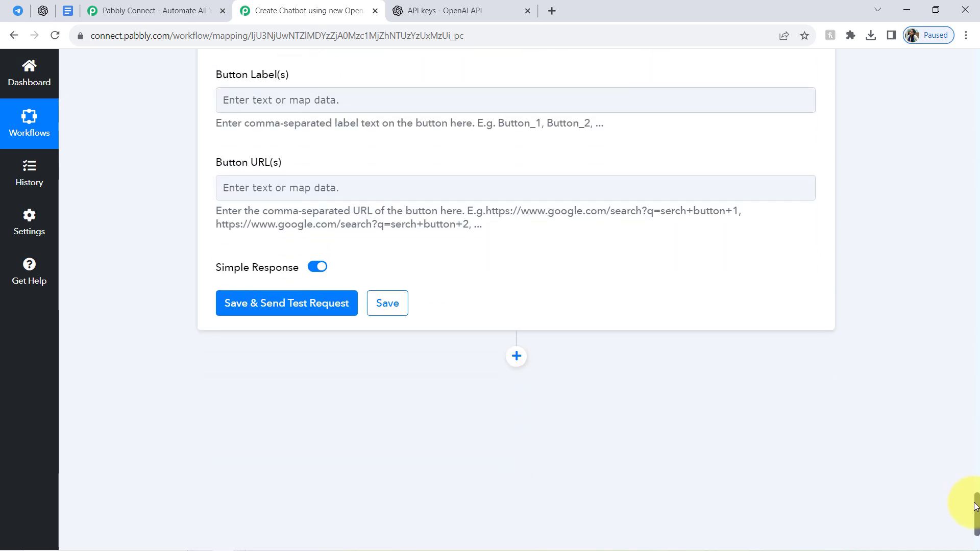
pyautogui.click(252, 305)
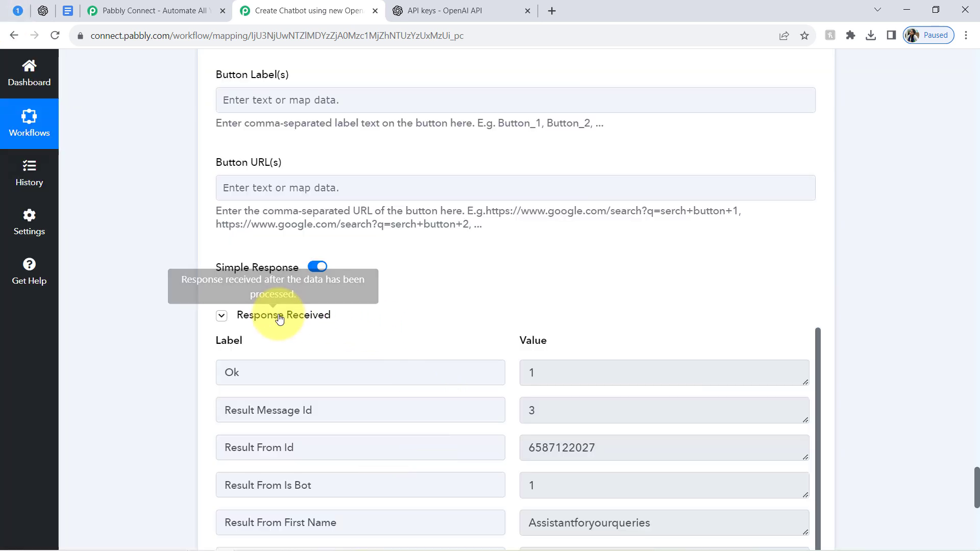
pyautogui.click(23, 12)
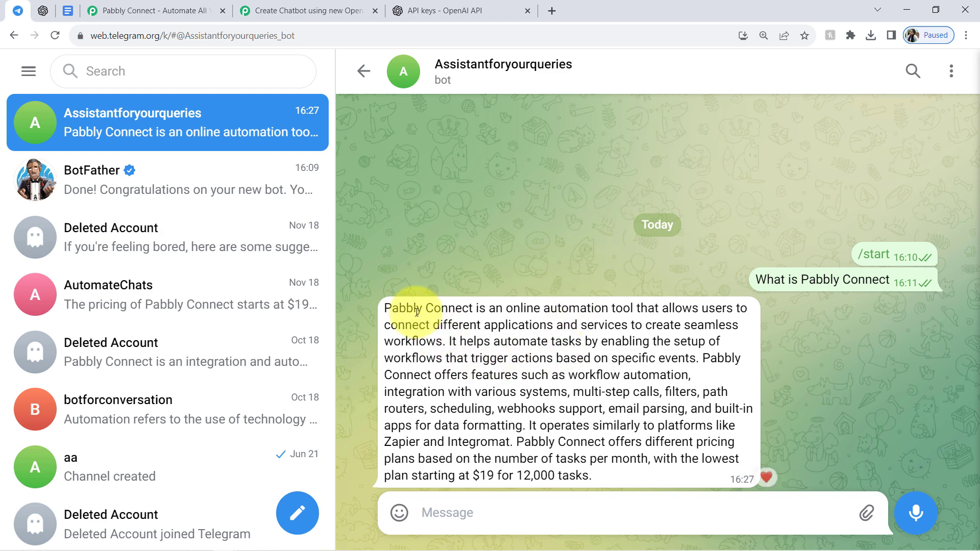
pyautogui.moveTo(398, 308); pyautogui.dragTo(585, 477)
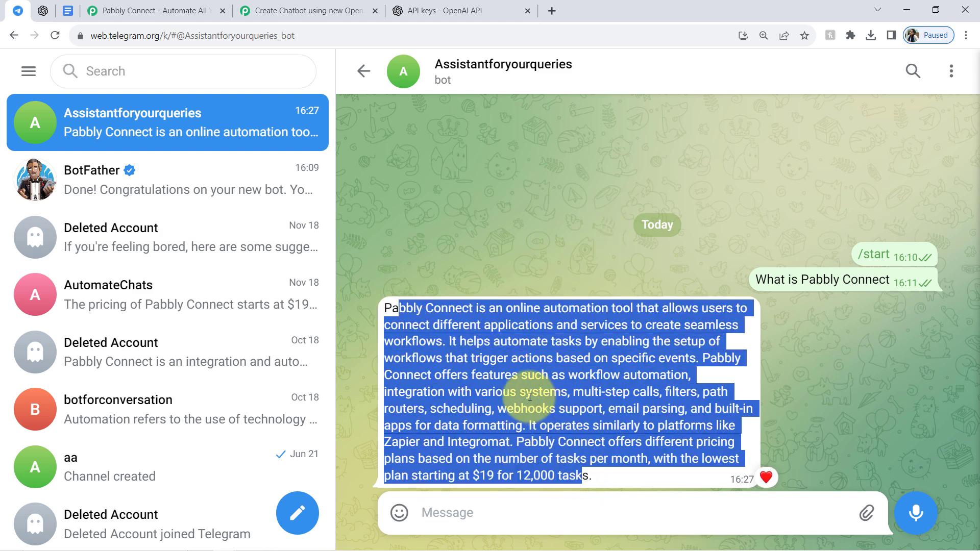
pyautogui.click(477, 377)
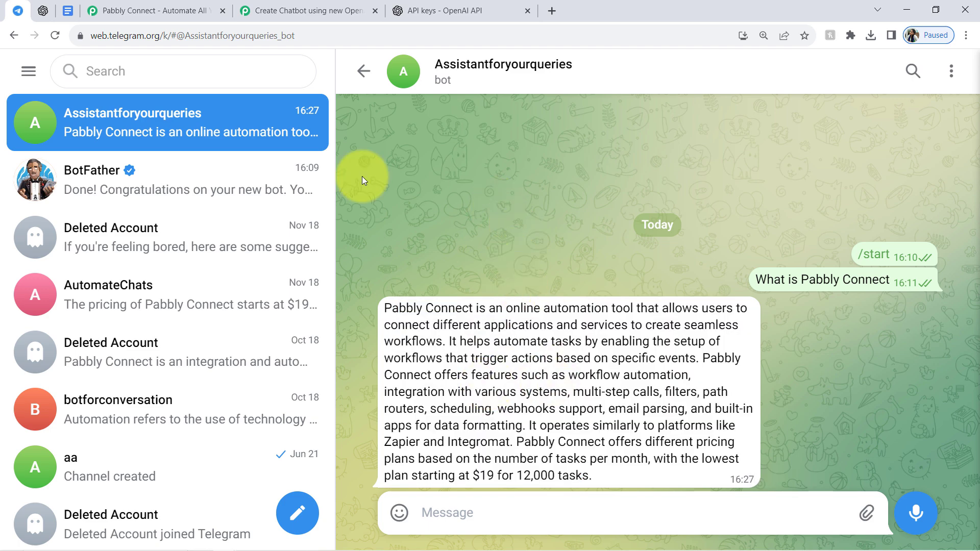
# Compare the bot's Telegram reply with the assistant's answer in the OpenAI Playground, and look over the workflow's steps.
pyautogui.click(306, 7)
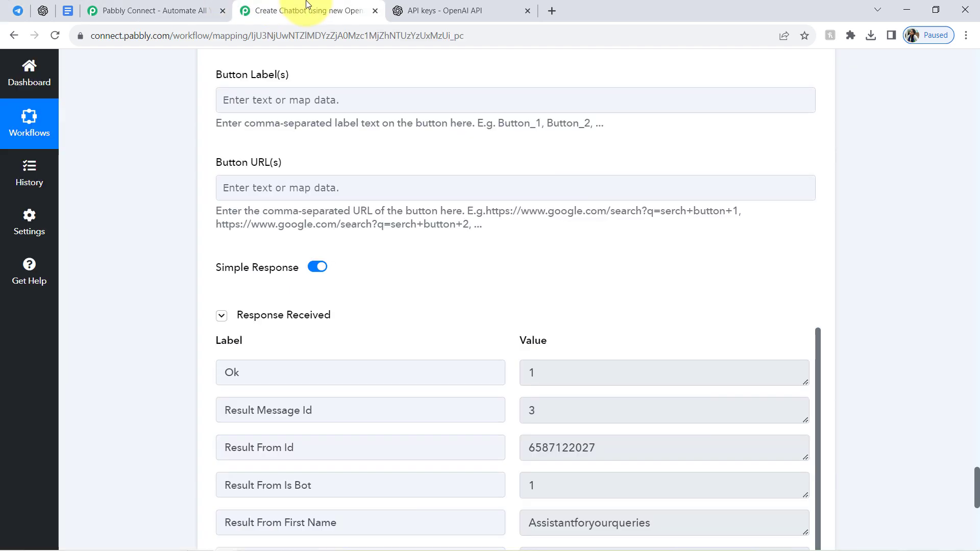
pyautogui.click(16, 9)
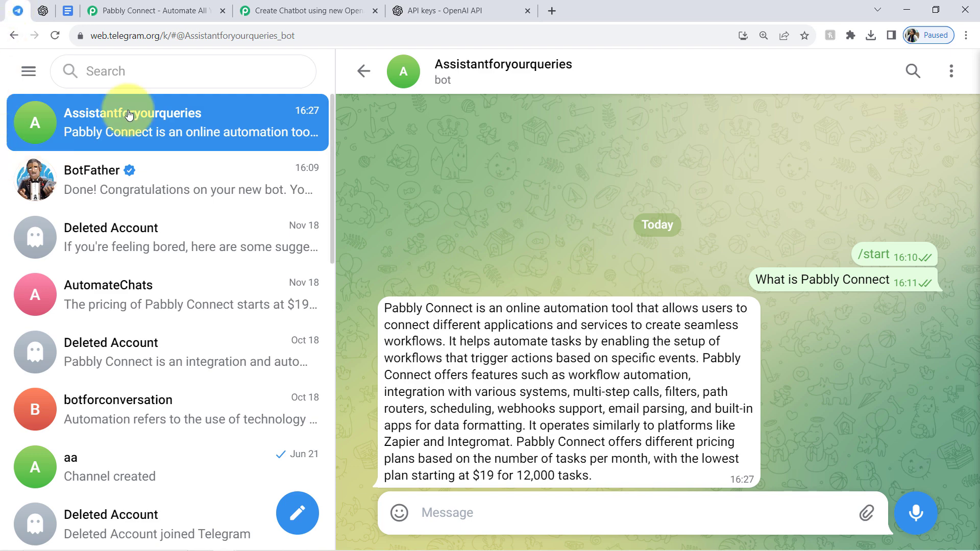
pyautogui.click(44, 10)
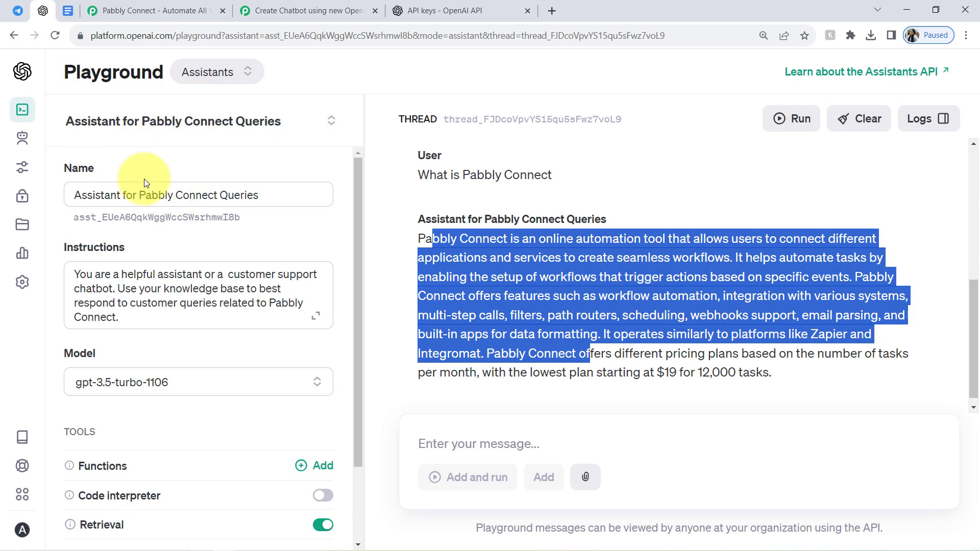
pyautogui.click(17, 11)
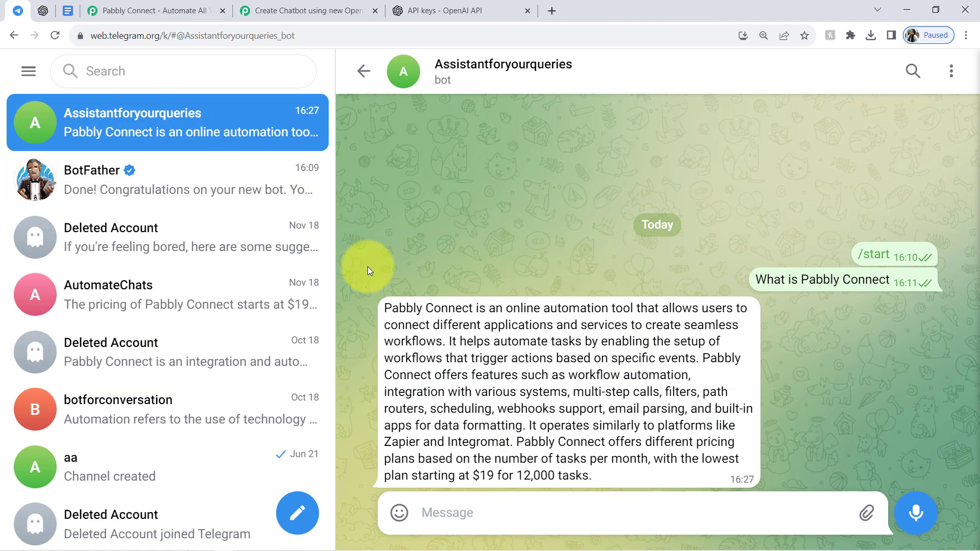
pyautogui.doubleClick(414, 308)
pyautogui.moveTo(414, 308); pyautogui.dragTo(524, 476)
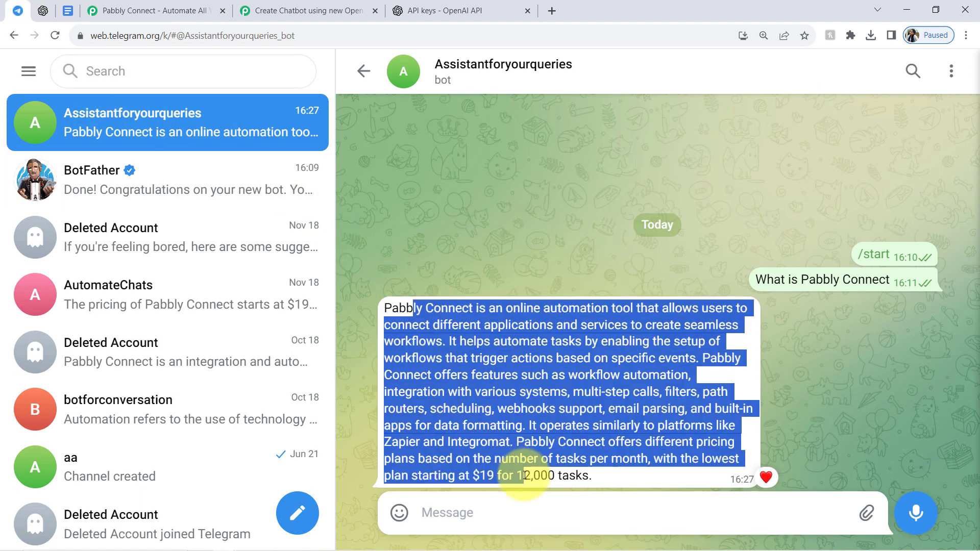
pyautogui.click(271, 7)
pyautogui.moveTo(977, 521); pyautogui.dragTo(970, 25)
pyautogui.click(391, 351)
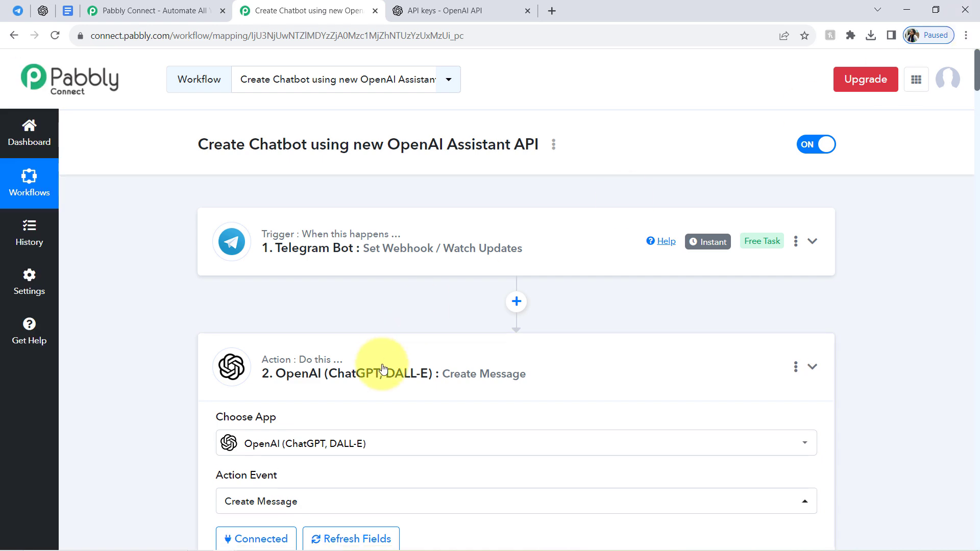
# Send the message "What is Pabbly Connect Pricing" in the bot's Telegram chat.
pyautogui.click(18, 11)
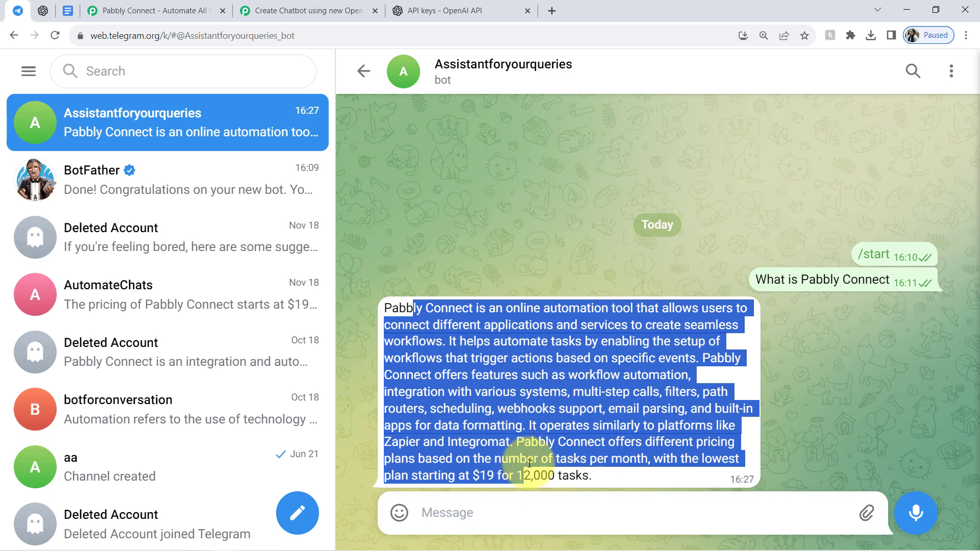
pyautogui.click(471, 502)
pyautogui.write('Wh')
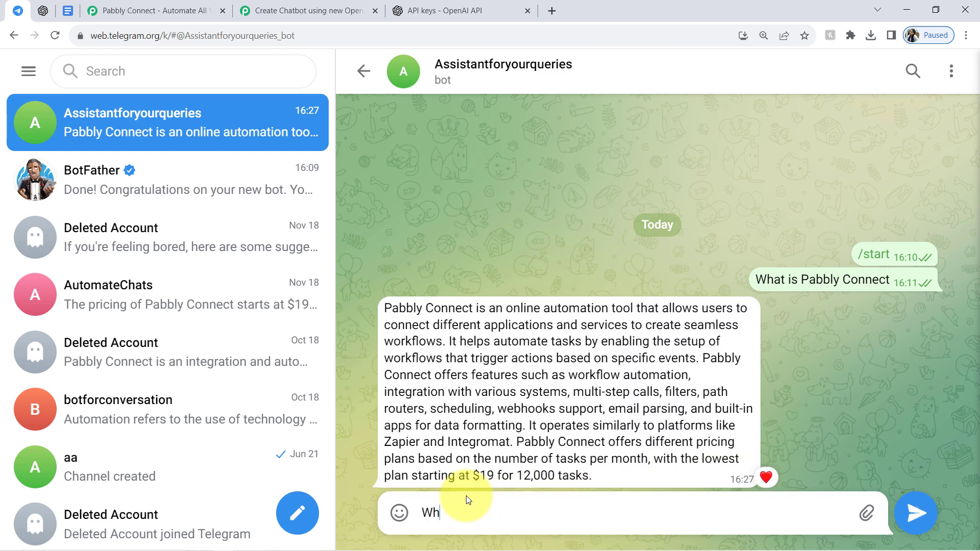
pyautogui.write('at is Pabbly Connect Pricing')
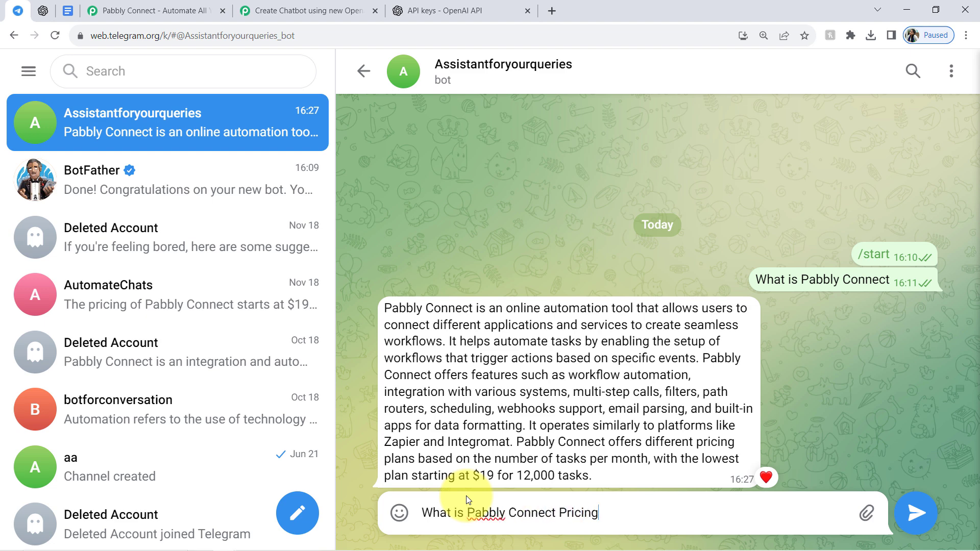
pyautogui.press('Return')
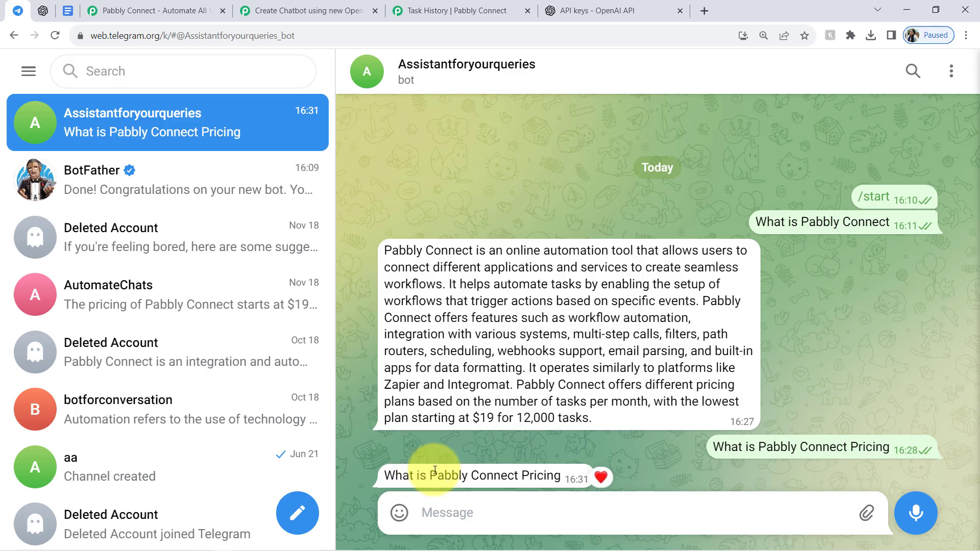
# Check the bot's reply to the pricing question against the assistant's pricing answer in the OpenAI Playground thread.
pyautogui.moveTo(419, 475); pyautogui.dragTo(547, 474)
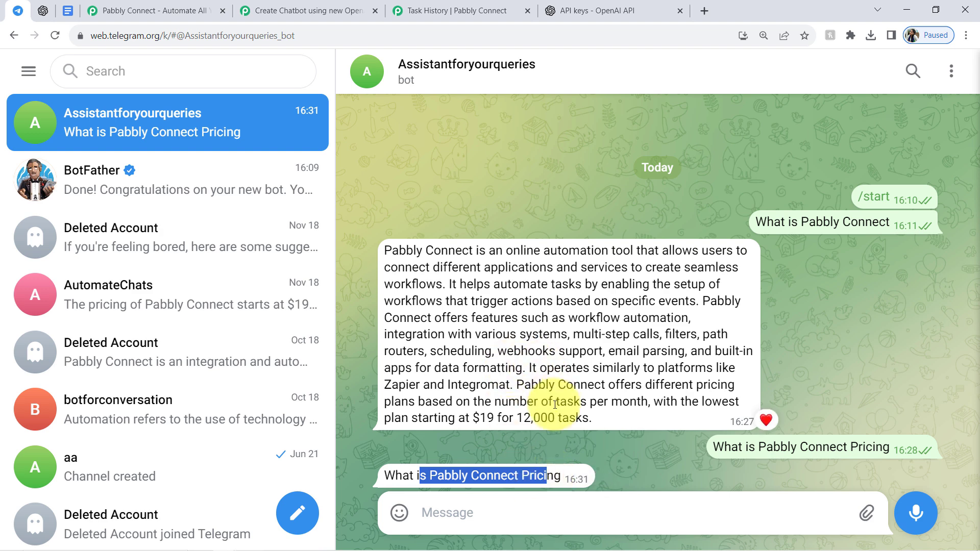
pyautogui.click(287, 9)
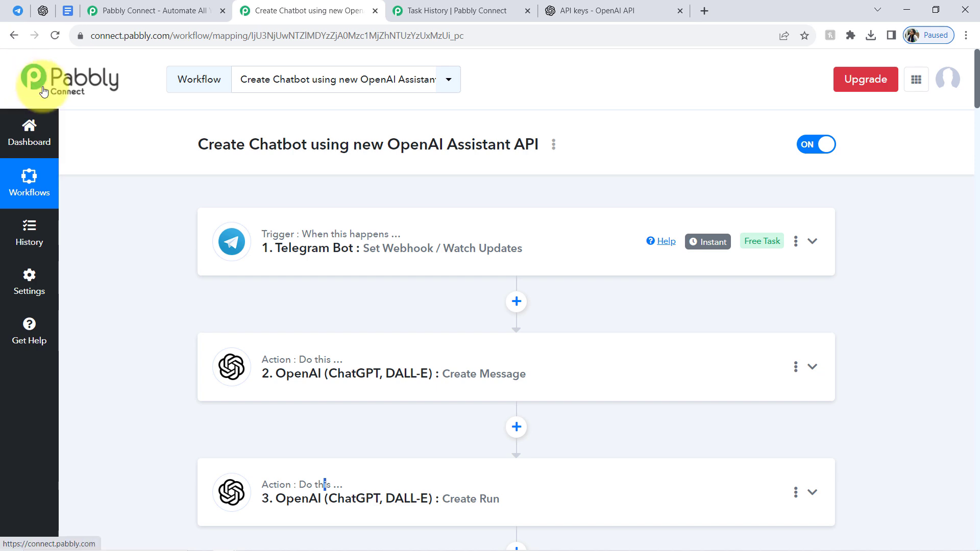
pyautogui.click(43, 11)
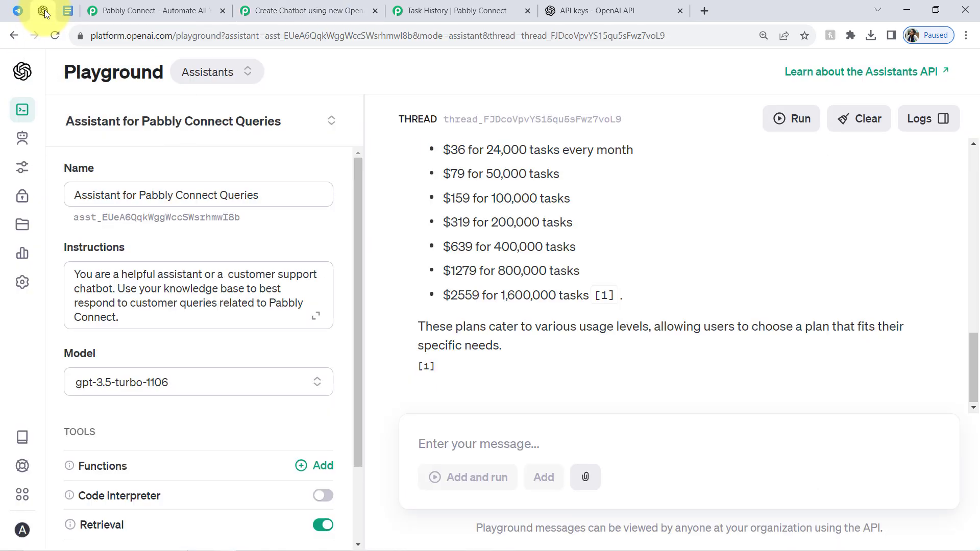
pyautogui.moveTo(977, 368); pyautogui.dragTo(940, 341)
pyautogui.moveTo(441, 184); pyautogui.dragTo(512, 345)
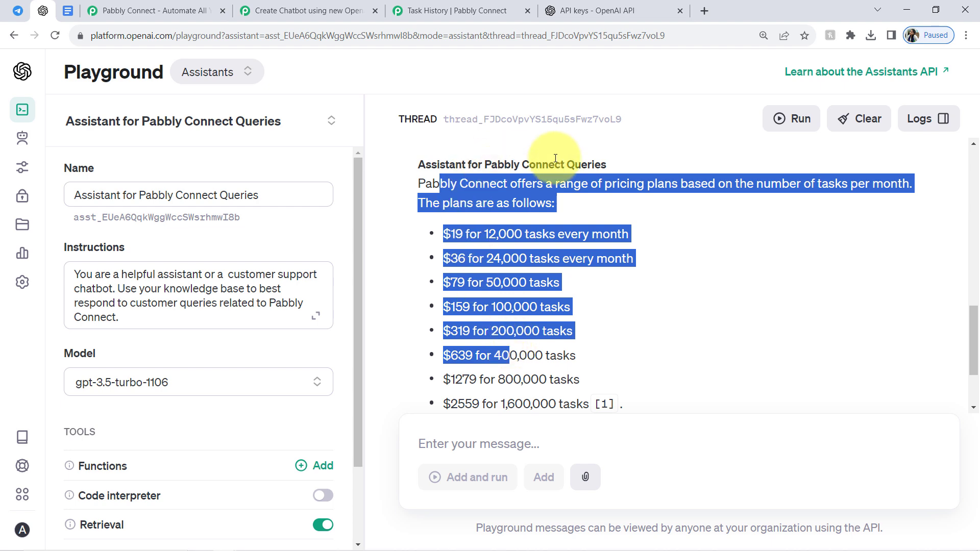
# Delete the Delay by Pabbly step between the List Message and Telegram Bot actions in the workflow.
pyautogui.click(345, 4)
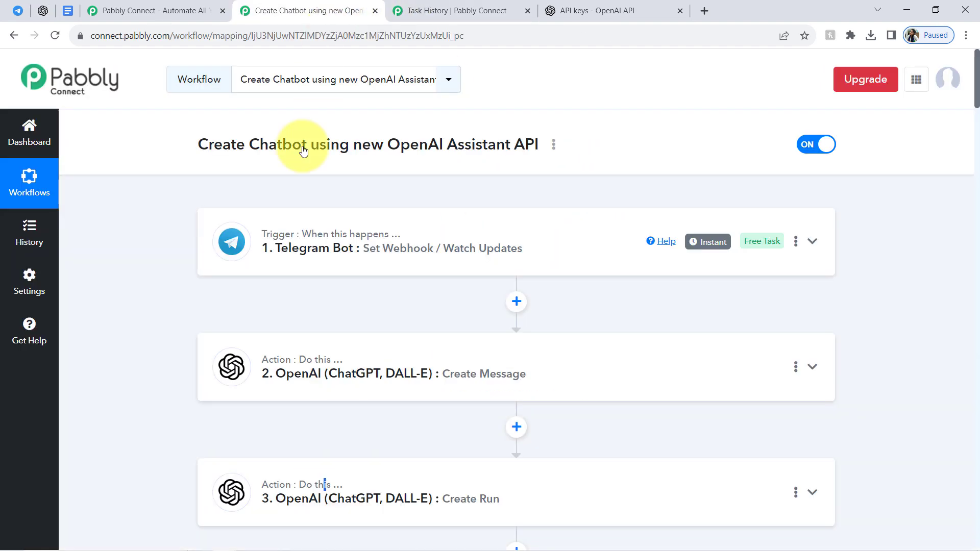
pyautogui.moveTo(978, 99); pyautogui.dragTo(947, 171)
pyautogui.click(403, 201)
pyautogui.click(401, 236)
pyautogui.moveTo(975, 213); pyautogui.dragTo(924, 195)
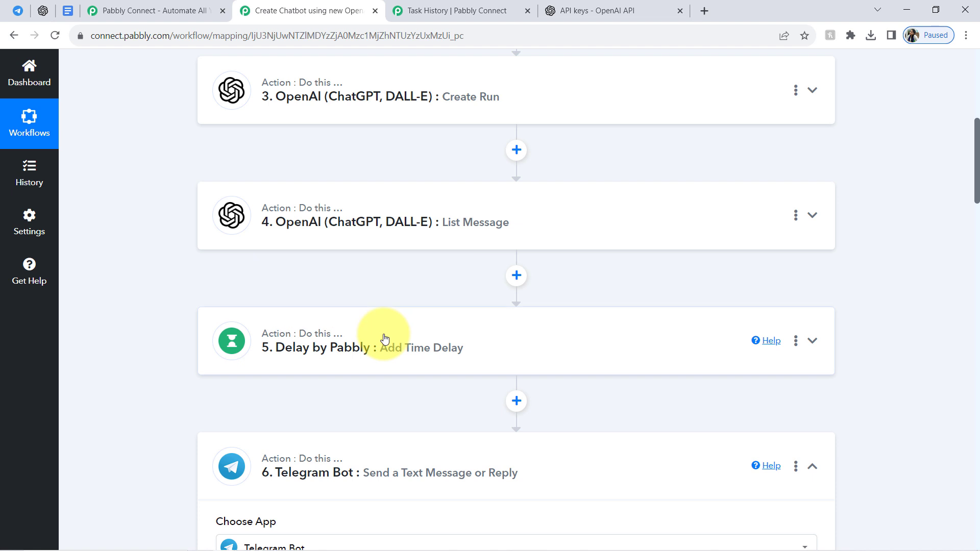
pyautogui.moveTo(357, 321); pyautogui.dragTo(365, 295)
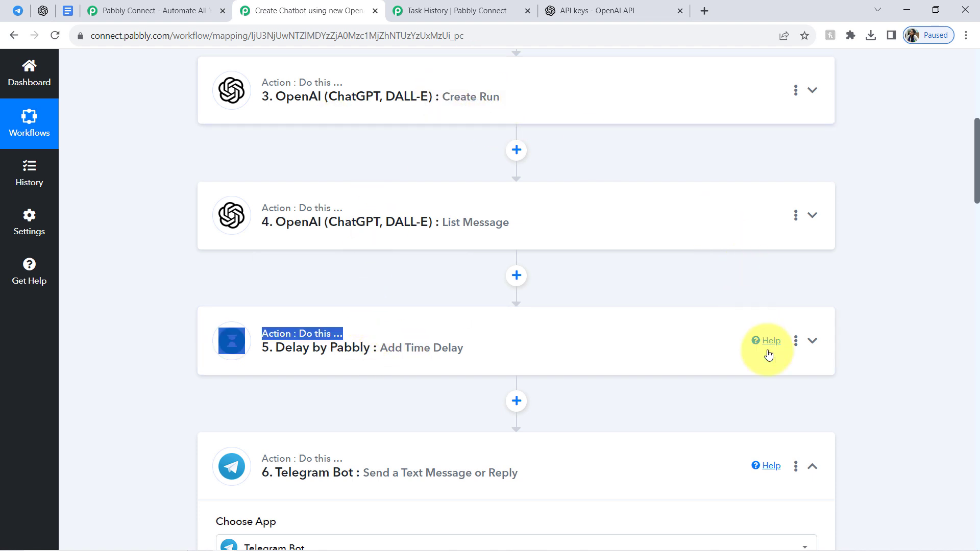
pyautogui.click(796, 341)
pyautogui.click(702, 425)
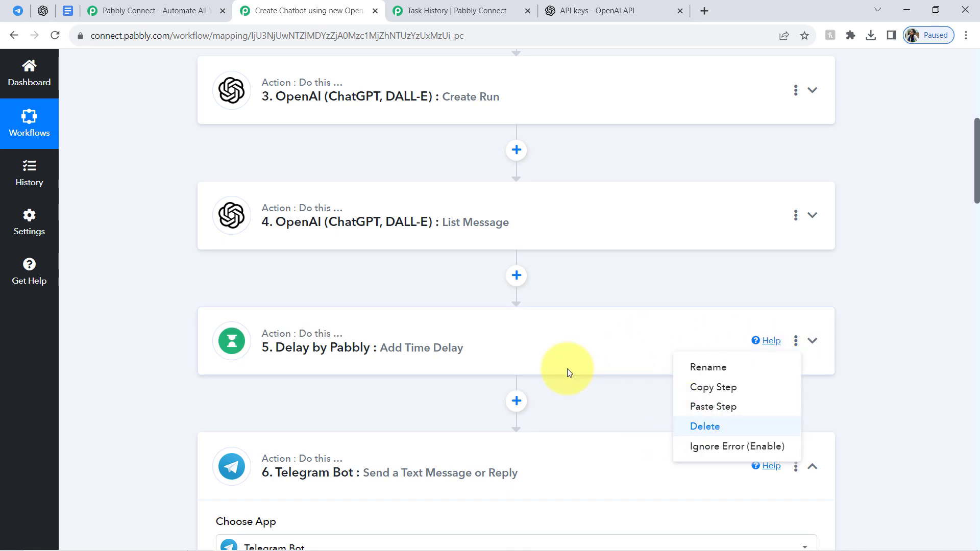
pyautogui.click(460, 362)
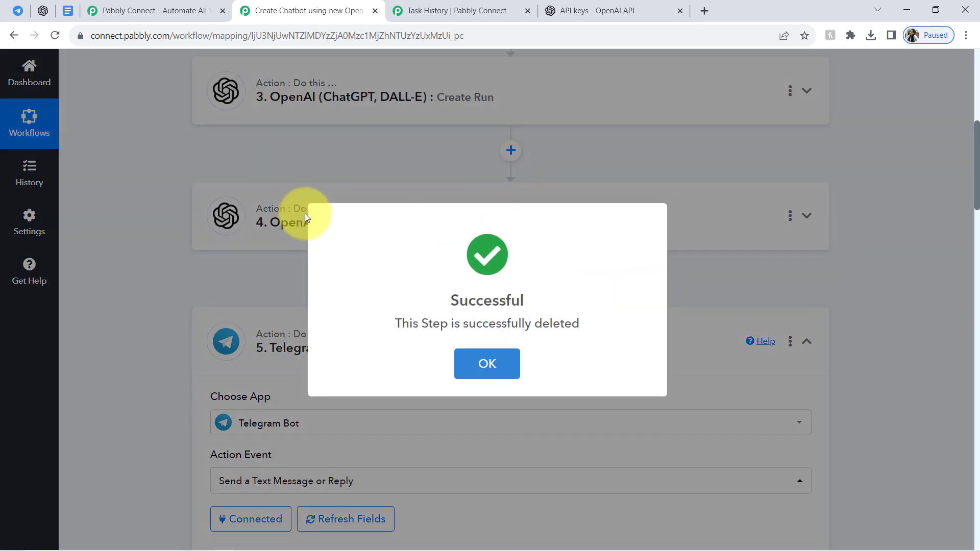
# Add a Delay by Pabbly action between the Create Run and List Message actions with the Add Time Delay event.
pyautogui.scroll(1, 965, 186)
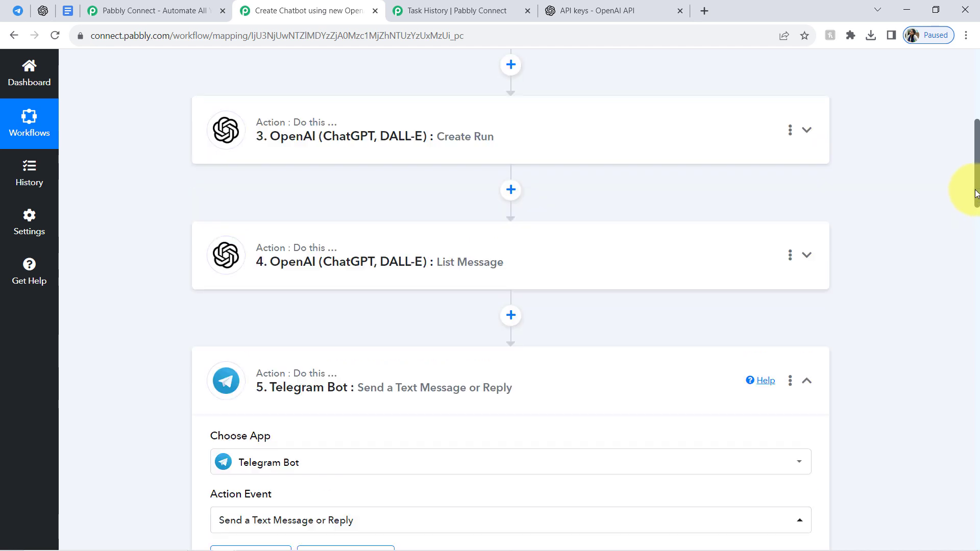
pyautogui.click(512, 202)
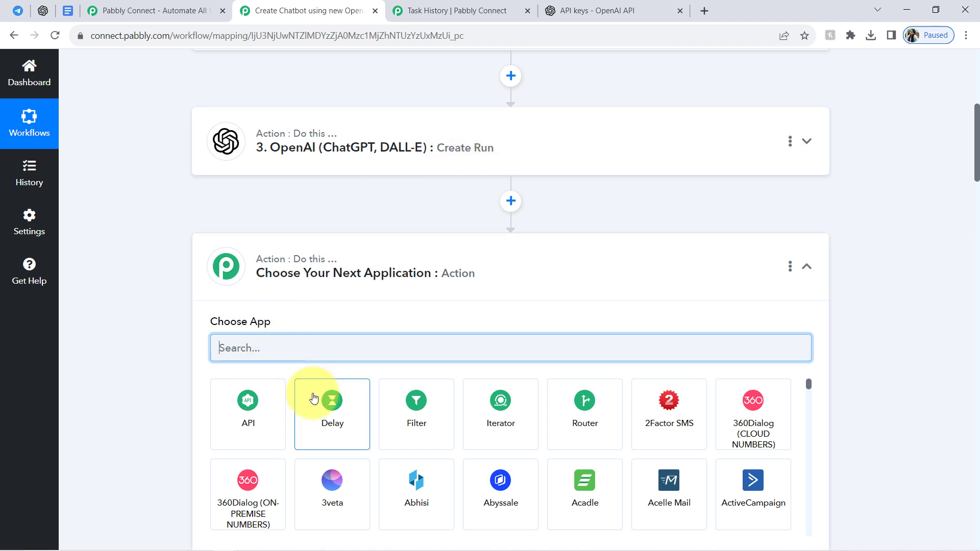
pyautogui.click(329, 403)
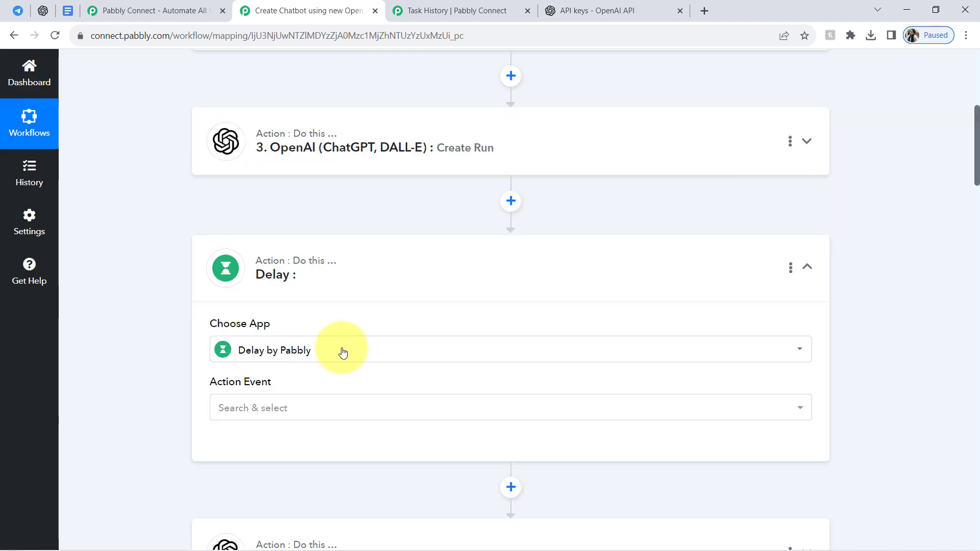
pyautogui.click(272, 409)
pyautogui.click(260, 475)
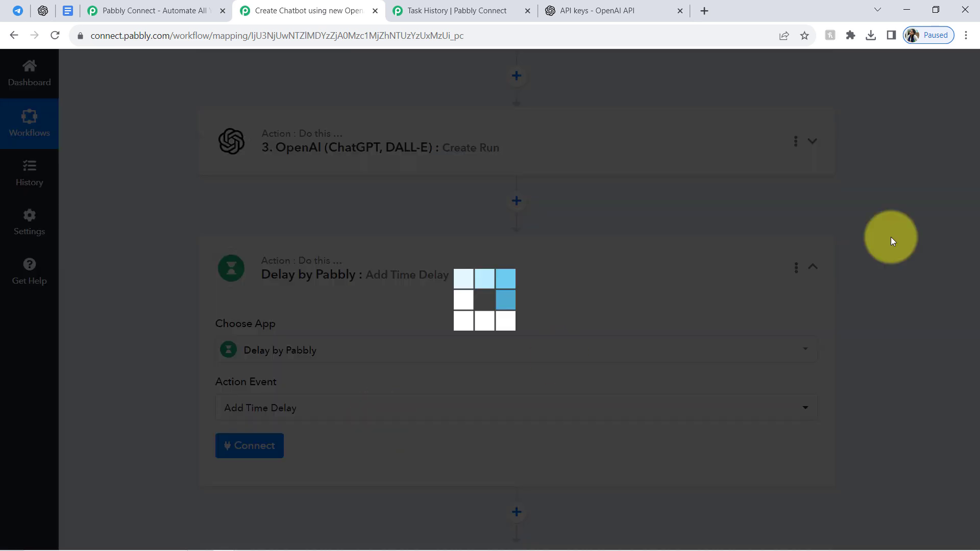
# Connect the new Delay by Pabbly action, set it to delay for 2 minutes, and save it with a test request.
pyautogui.moveTo(976, 159); pyautogui.dragTo(974, 187)
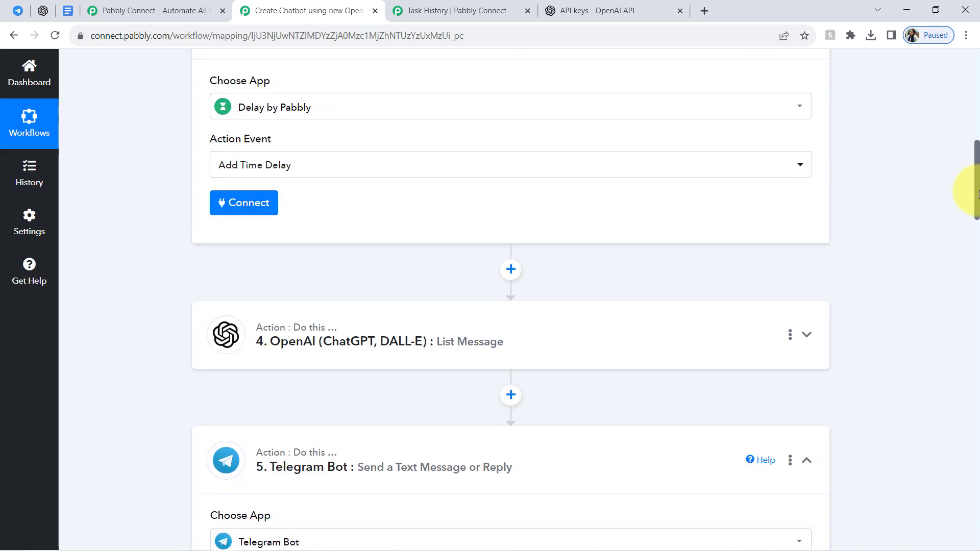
pyautogui.click(244, 211)
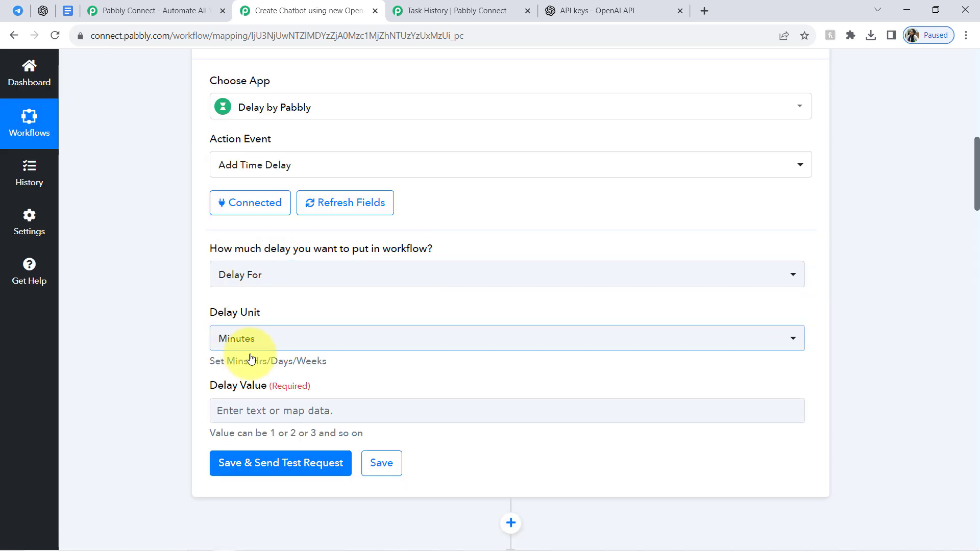
pyautogui.click(225, 411)
pyautogui.write('2')
pyautogui.click(178, 421)
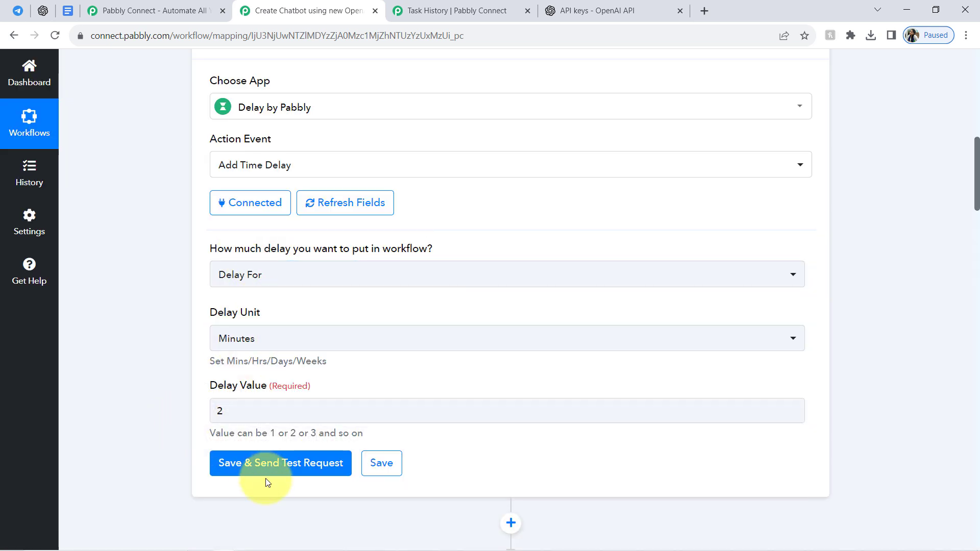
pyautogui.click(252, 470)
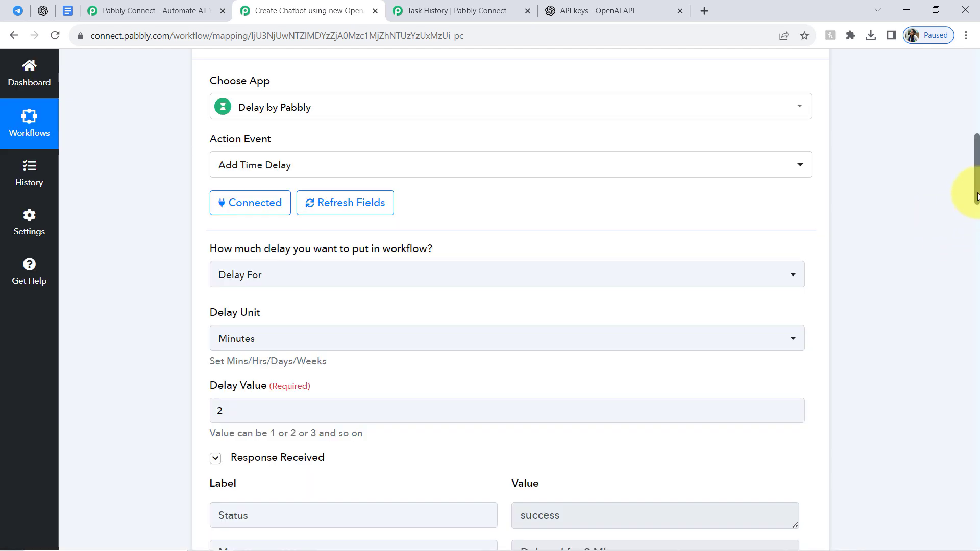
# Switch to Telegram and resend the message "What is Pabbly Connect Pricing" in the bot's chat.
pyautogui.moveTo(977, 197); pyautogui.dragTo(977, 293)
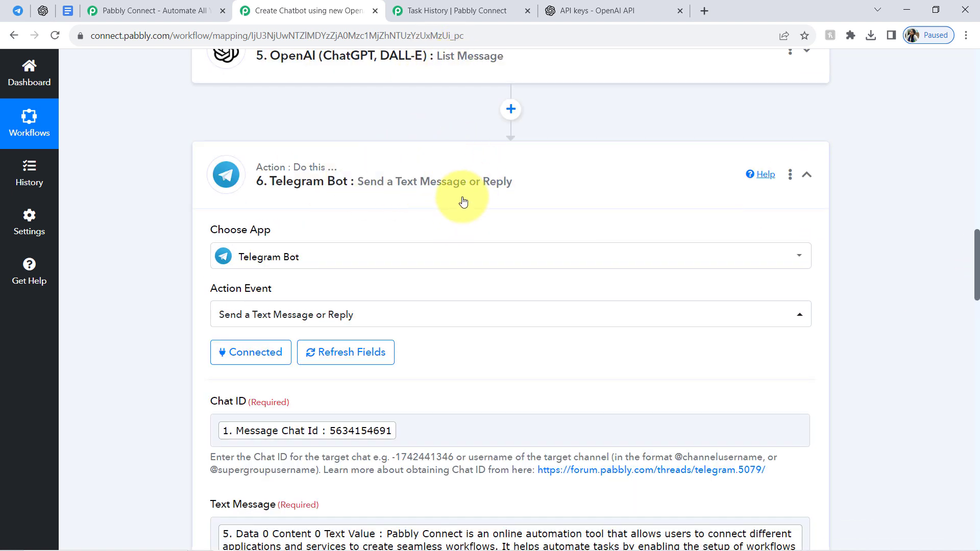
pyautogui.click(23, 14)
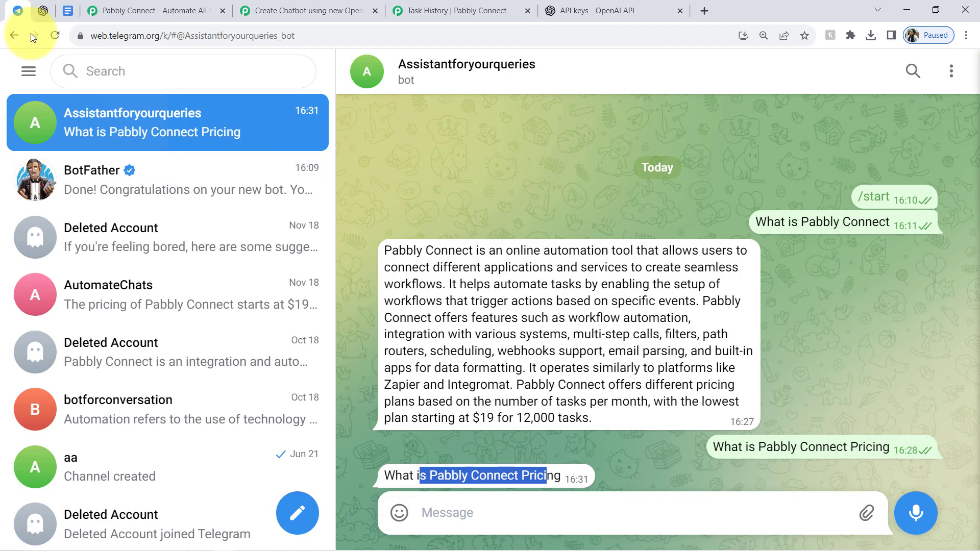
pyautogui.tripleClick(437, 474)
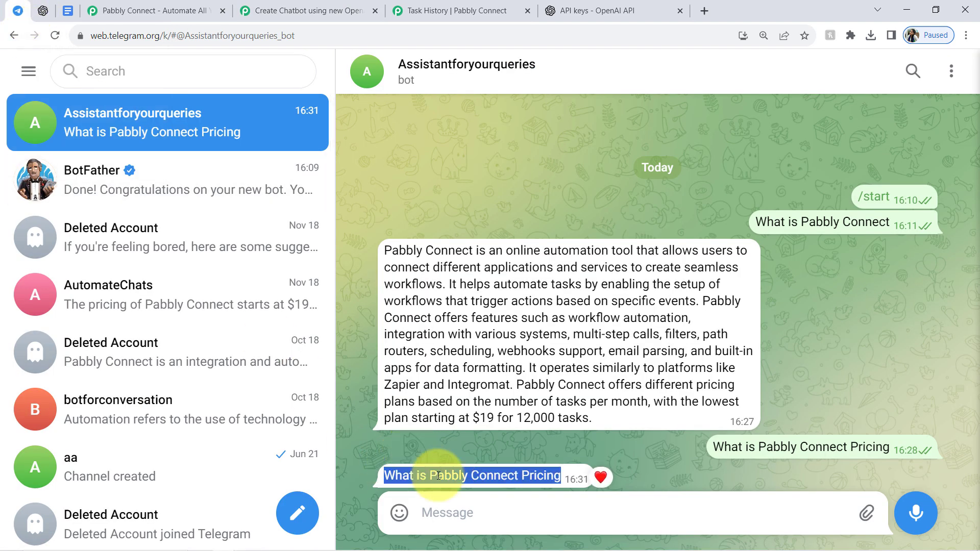
pyautogui.click(423, 514)
pyautogui.write('What is Pabbly Connect Pricing')
pyautogui.press('Return')
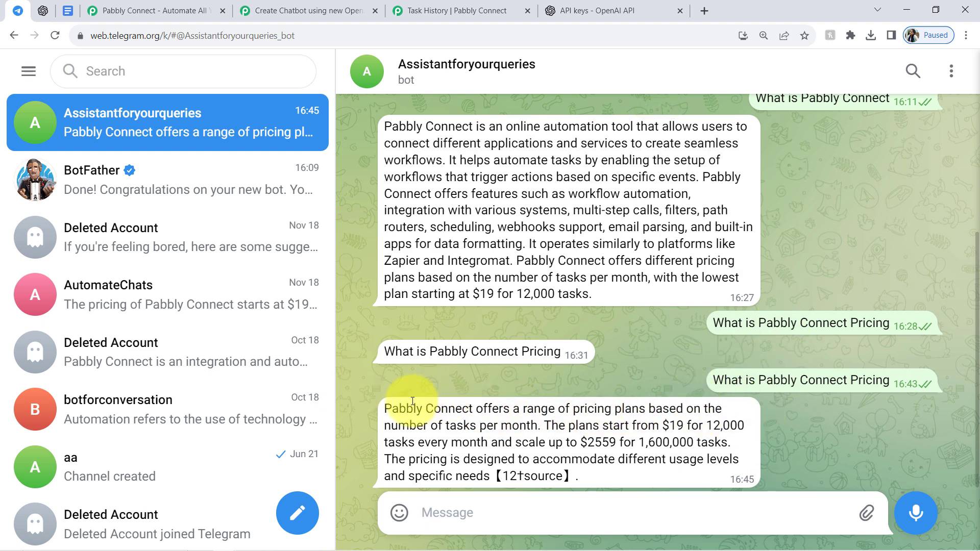
# Compare the bot's new pricing reply with the Playground thread's pricing answer, and view the assistant's Retrieval tool and attached files.
pyautogui.moveTo(398, 408); pyautogui.dragTo(522, 428)
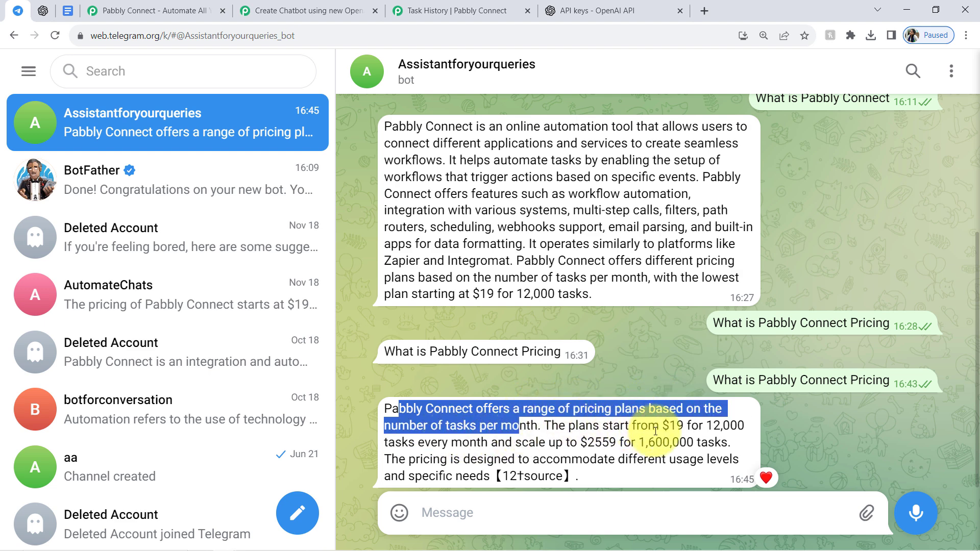
pyautogui.moveTo(662, 433); pyautogui.dragTo(696, 461)
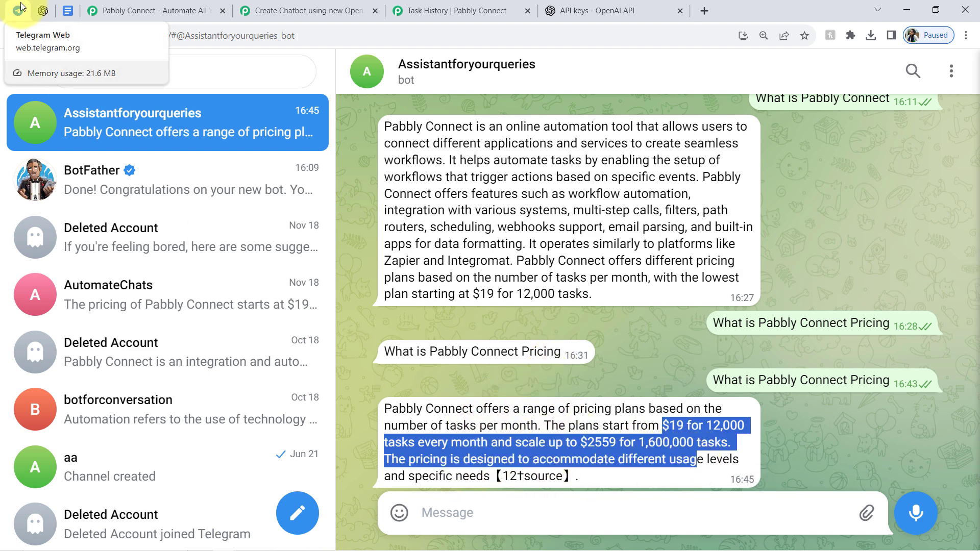
pyautogui.click(42, 11)
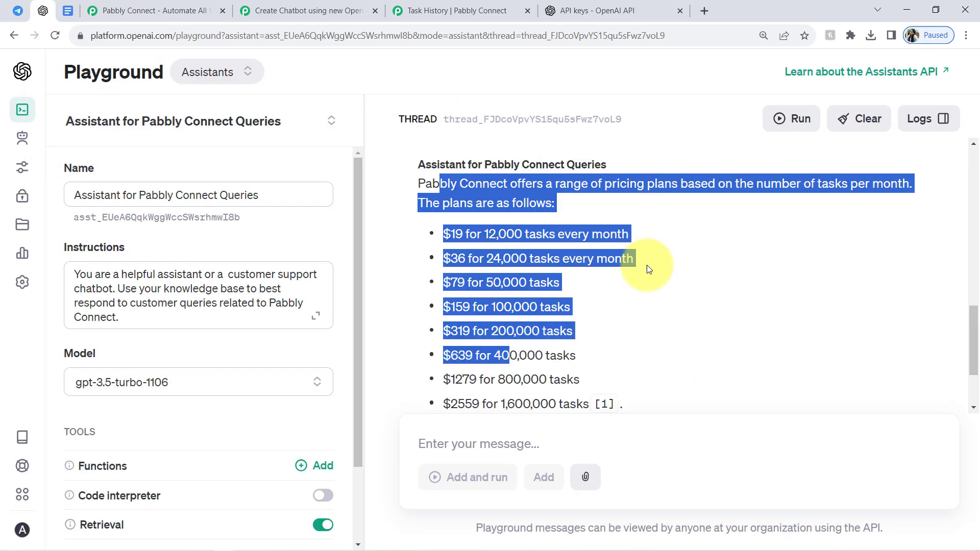
pyautogui.click(886, 346)
pyautogui.moveTo(972, 357); pyautogui.dragTo(963, 431)
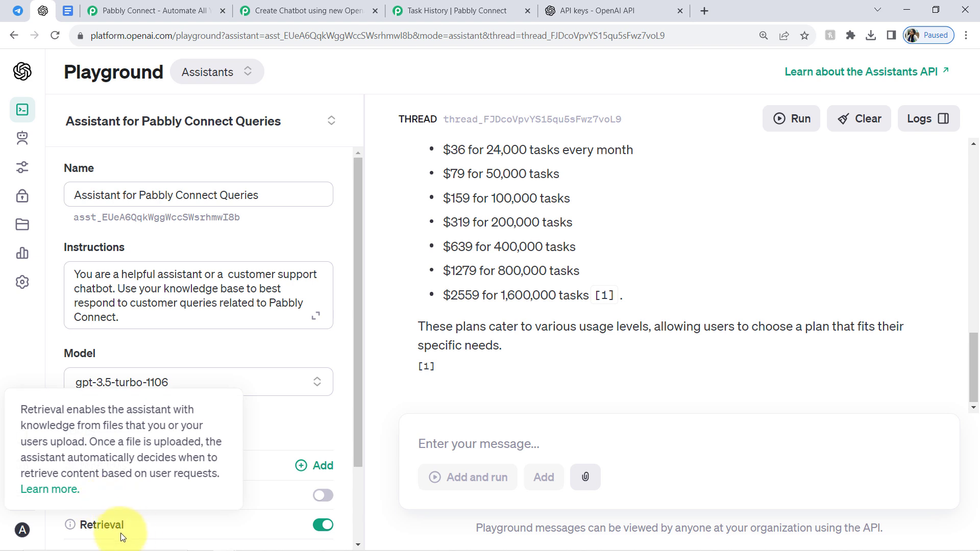
pyautogui.moveTo(358, 374); pyautogui.dragTo(351, 470)
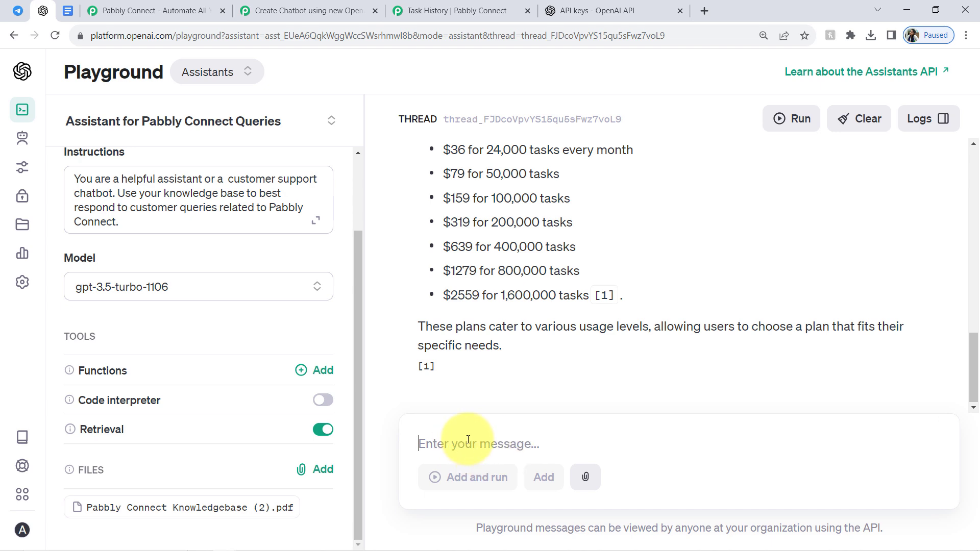
# Copy the full text of the Pabbly Connect Knowledgebase document into the assistant's Playground thread and run it.
pyautogui.click(67, 11)
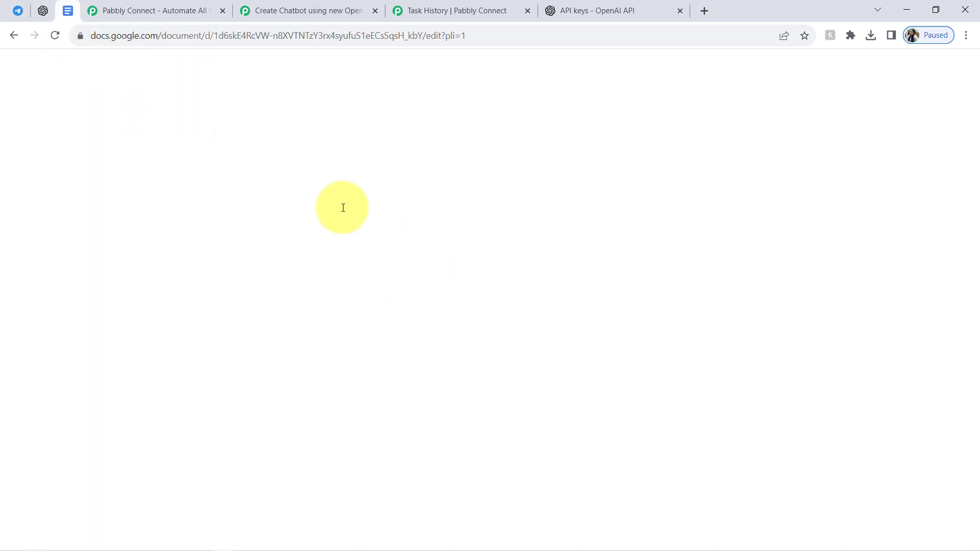
pyautogui.hotkey('ctrl', 'a')
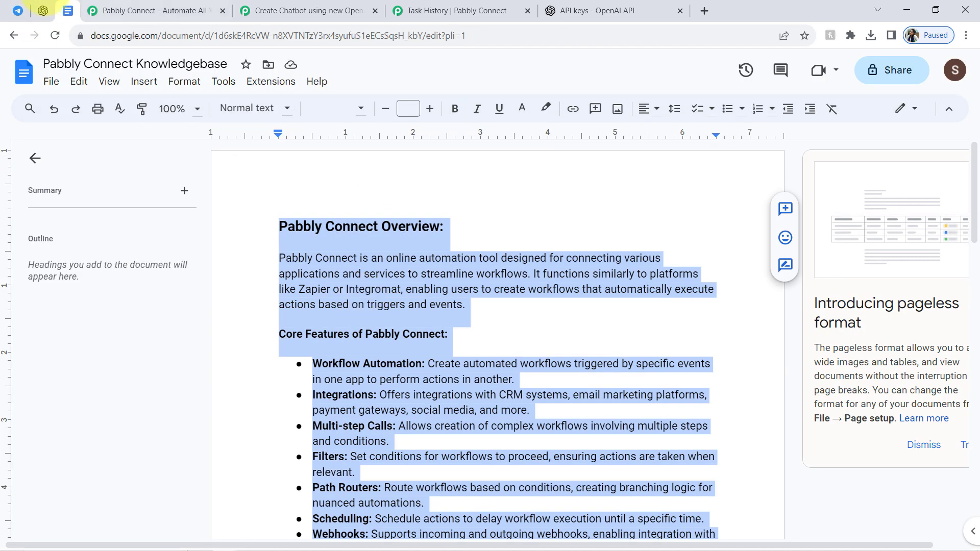
pyautogui.click(43, 11)
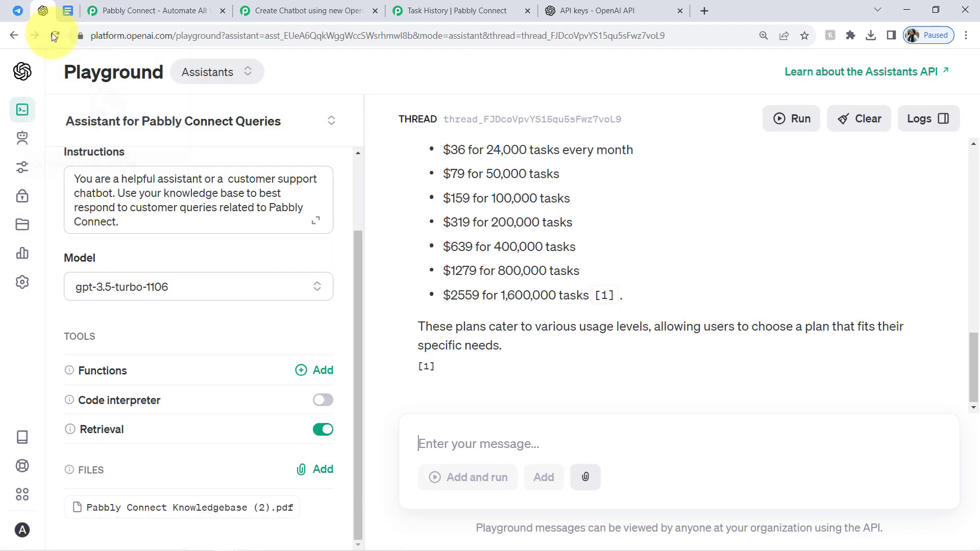
pyautogui.click(503, 449)
pyautogui.hotkey('ctrl', 'v')
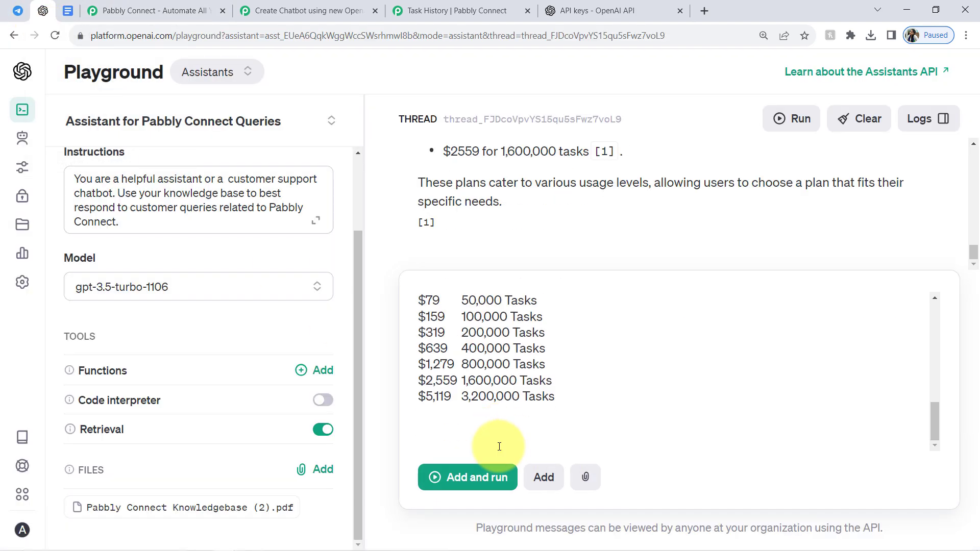
pyautogui.click(498, 476)
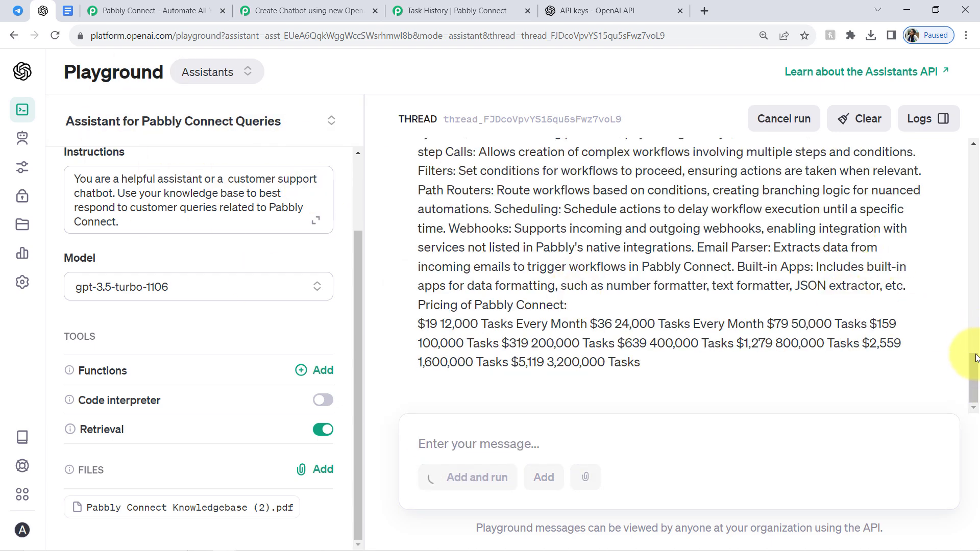
pyautogui.moveTo(965, 359); pyautogui.dragTo(962, 345)
pyautogui.moveTo(974, 391); pyautogui.dragTo(977, 189)
# Review all the steps of the chatbot workflow in Pabbly Connect, collapsing the Delay by Pabbly and final Telegram Bot actions.
pyautogui.click(251, 4)
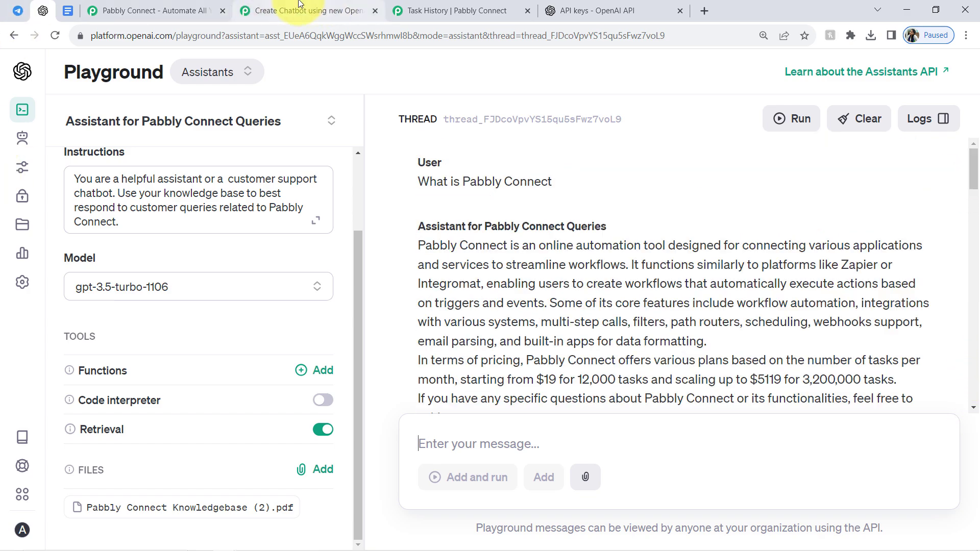
pyautogui.moveTo(972, 230); pyautogui.dragTo(965, 78)
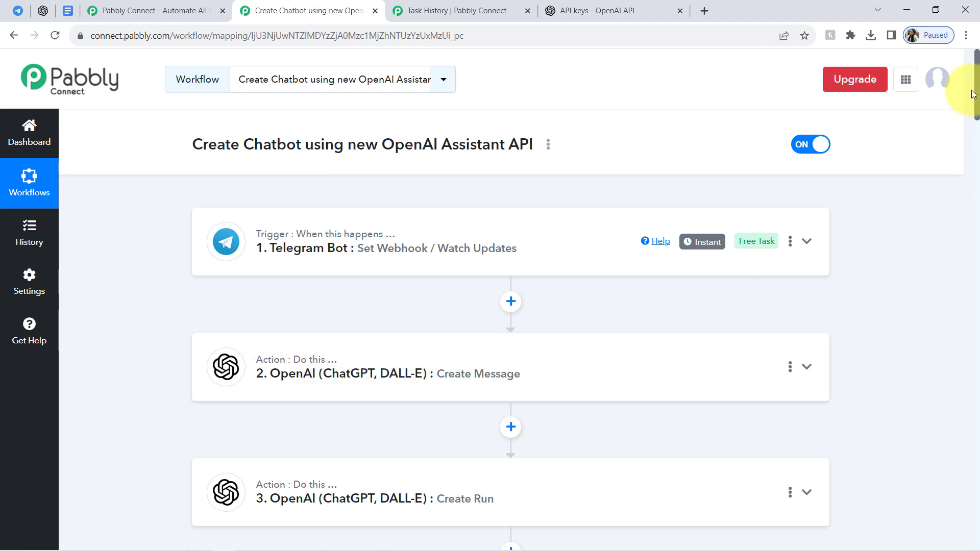
pyautogui.moveTo(977, 106); pyautogui.dragTo(978, 145)
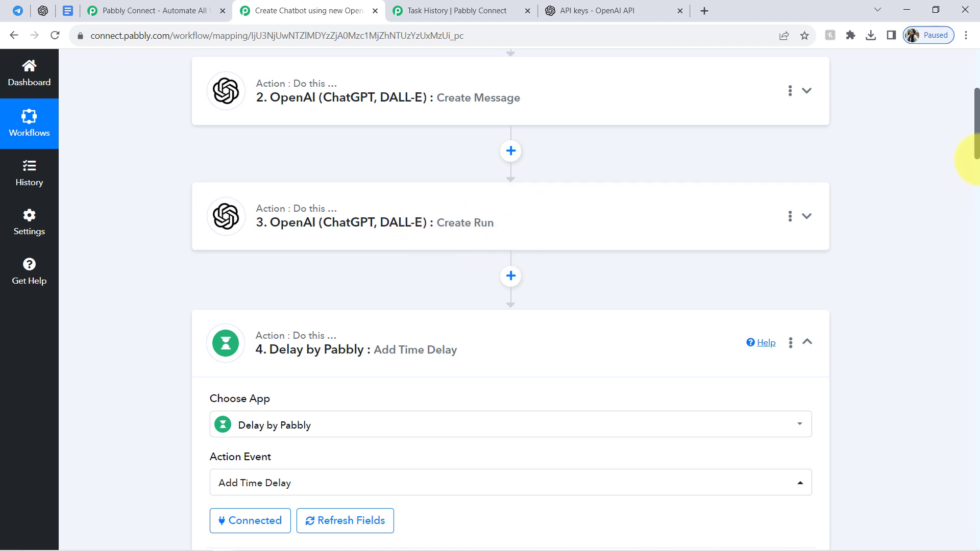
pyautogui.moveTo(977, 153); pyautogui.dragTo(969, 175)
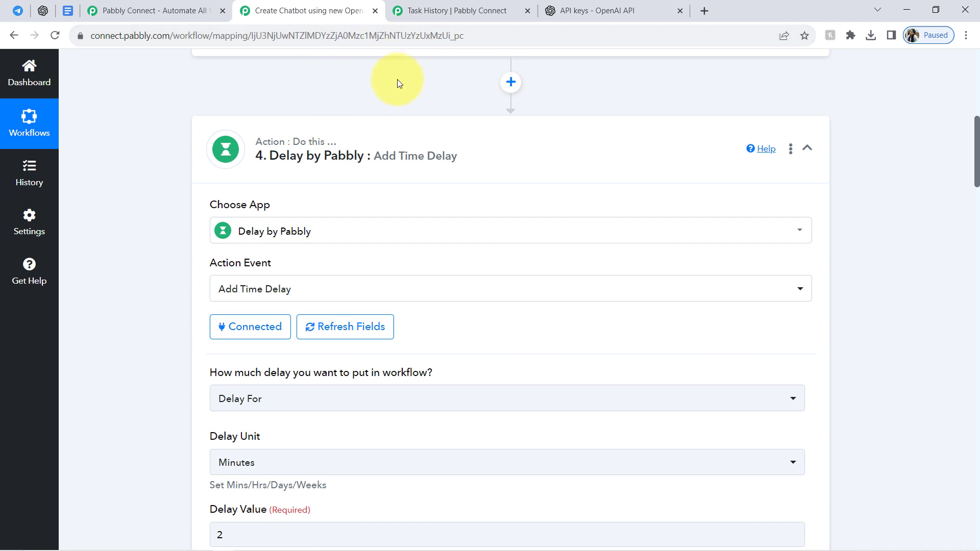
pyautogui.click(400, 162)
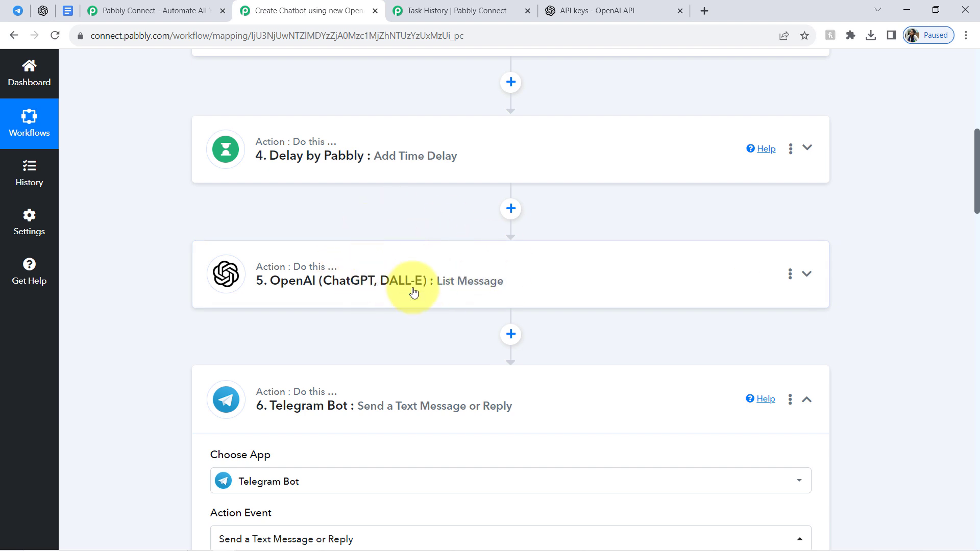
pyautogui.moveTo(977, 201); pyautogui.dragTo(975, 262)
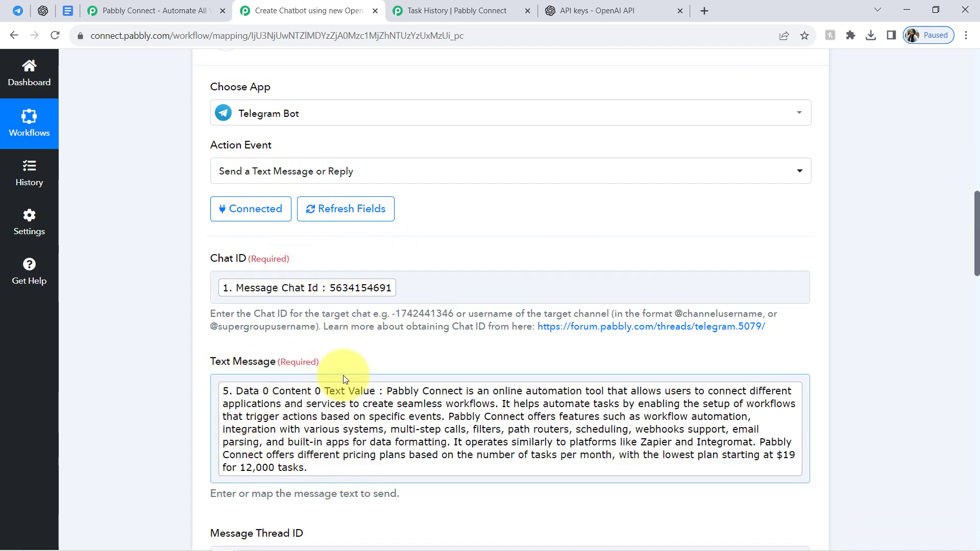
pyautogui.moveTo(977, 273); pyautogui.dragTo(976, 71)
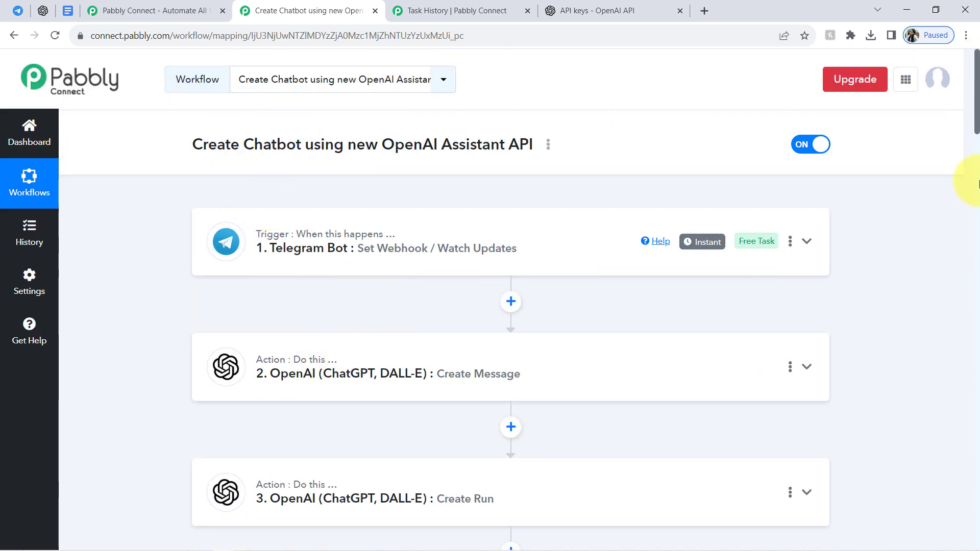
pyautogui.moveTo(977, 125); pyautogui.dragTo(967, 226)
pyautogui.click(339, 260)
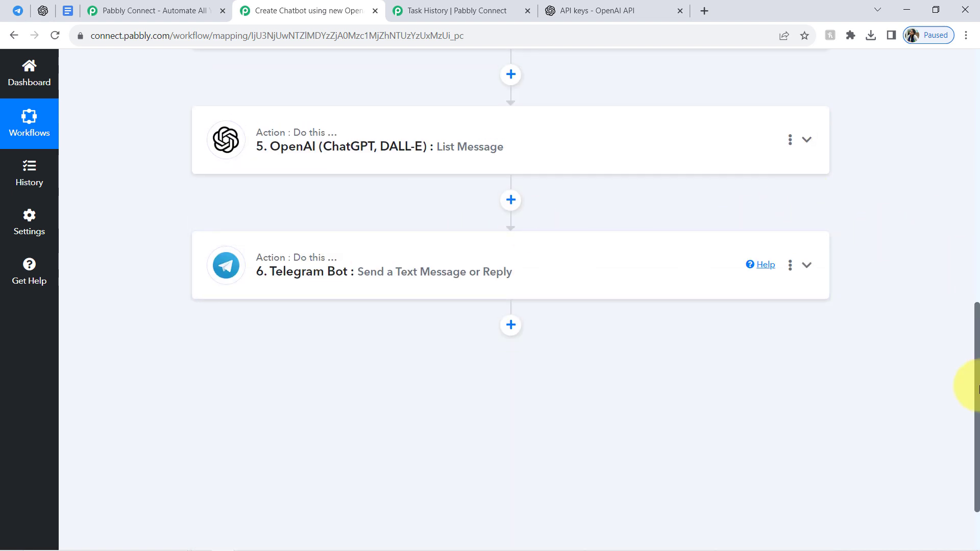
pyautogui.moveTo(978, 394); pyautogui.dragTo(966, 111)
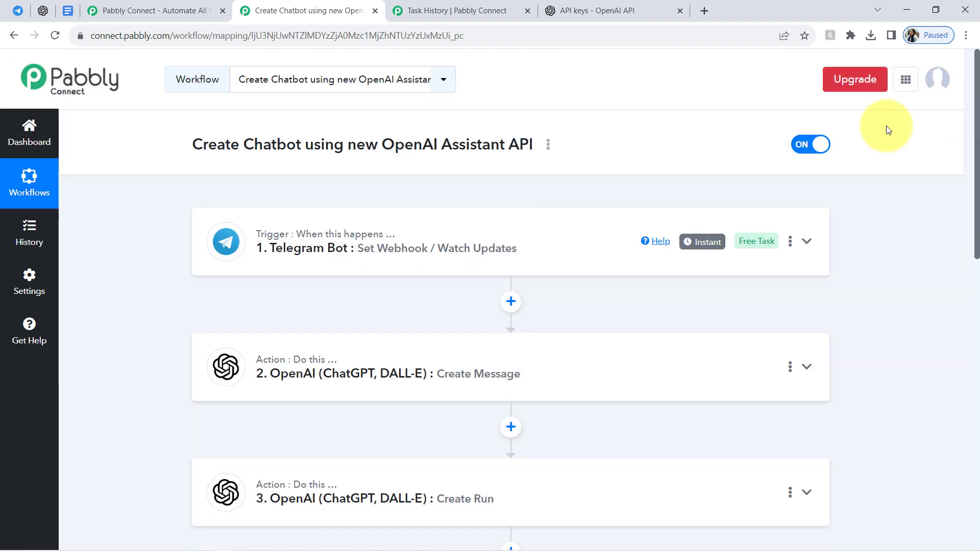
# Copy the share link of the Create Chatbot using new OpenAI Assistant API workflow and close the sharing dialog.
pyautogui.click(548, 145)
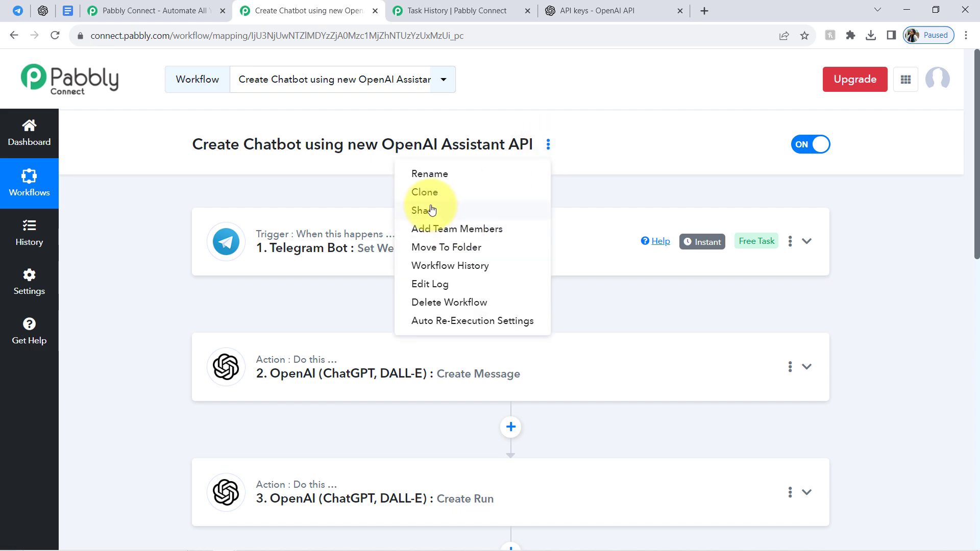
pyautogui.click(462, 210)
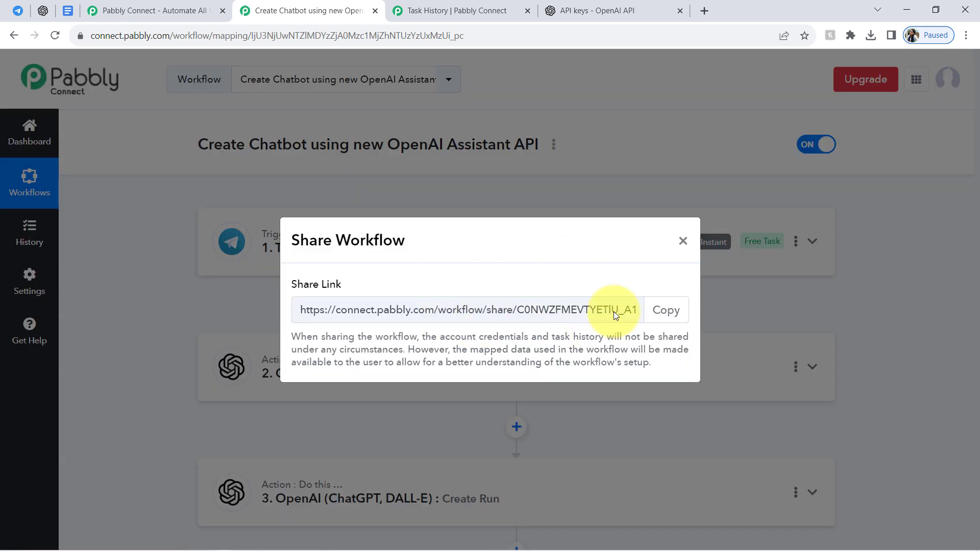
pyautogui.click(663, 310)
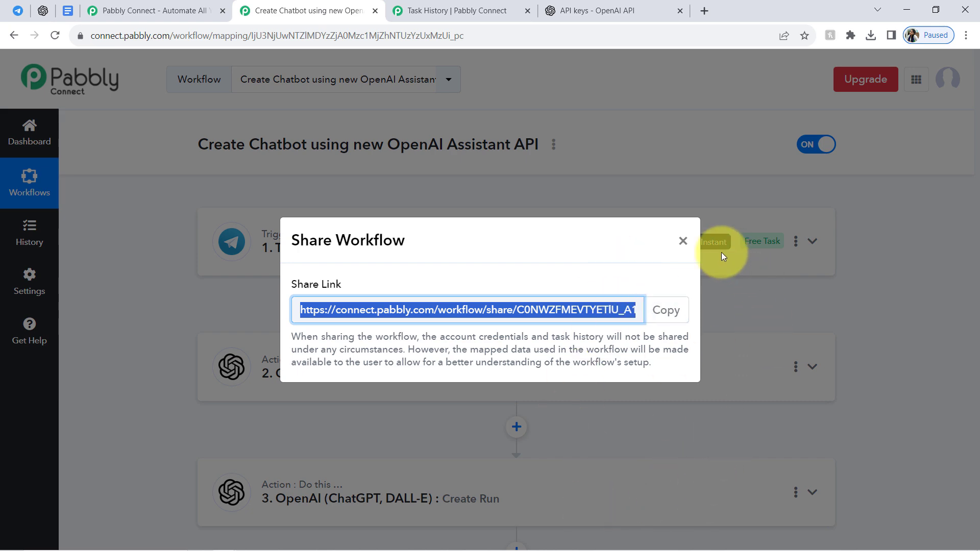
pyautogui.click(684, 242)
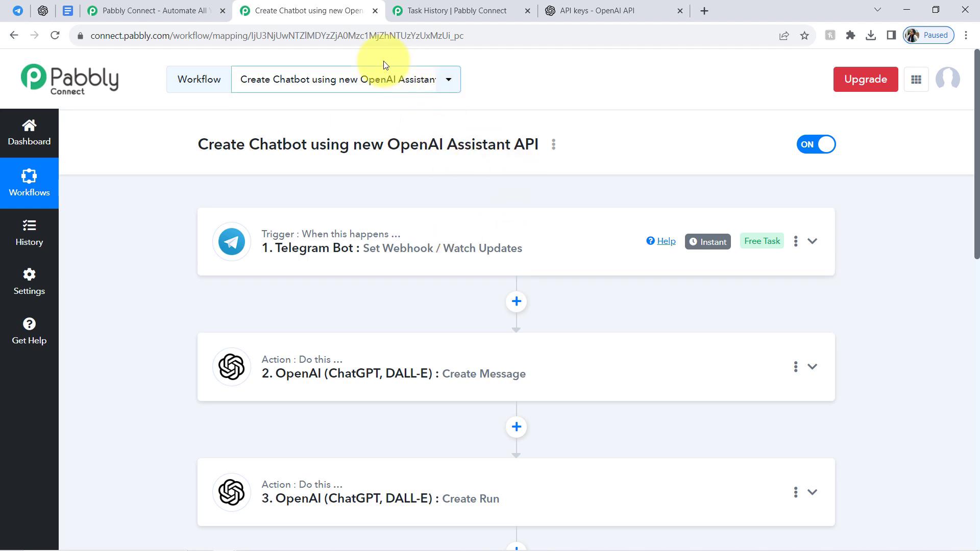
# Close the chatbot workflow, Task History and OpenAI API keys pages.
pyautogui.click(375, 10)
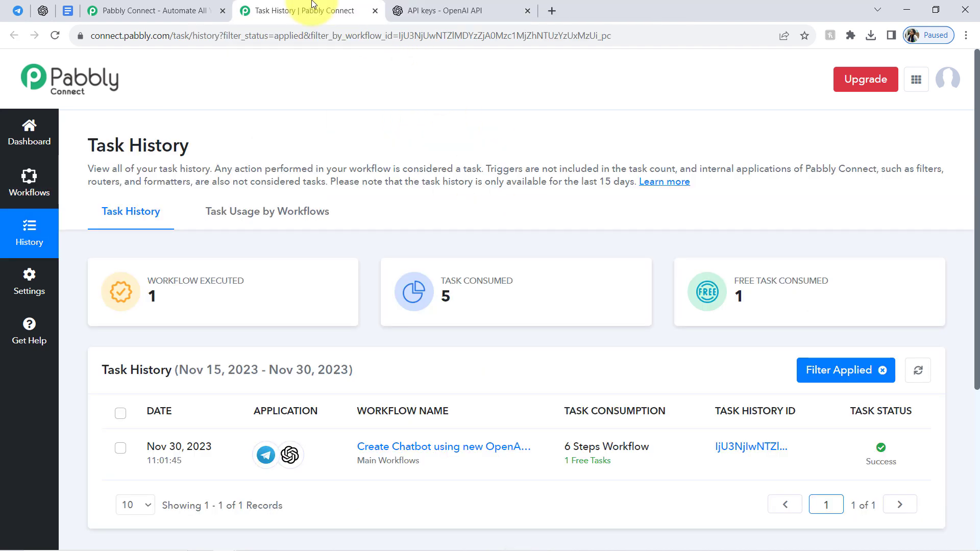
pyautogui.click(375, 11)
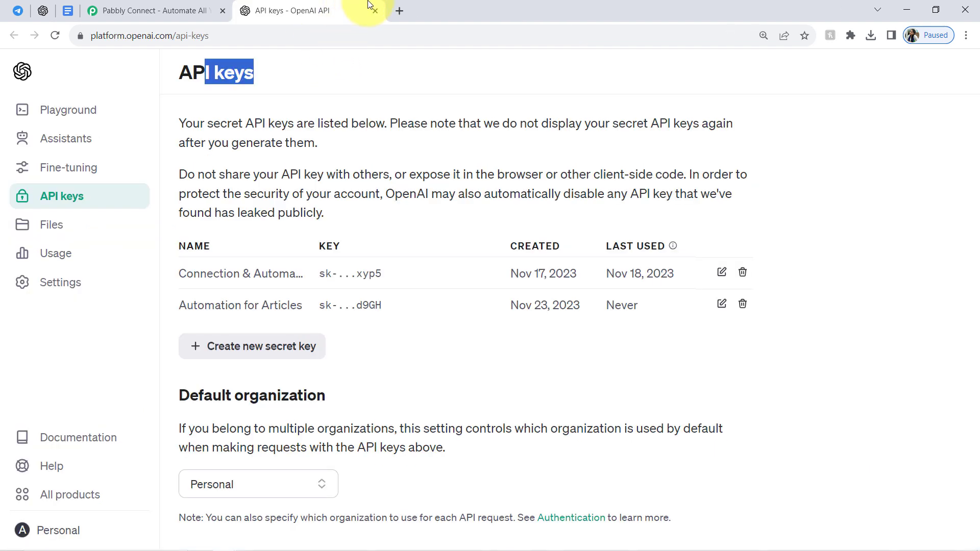
pyautogui.hotkey('ctrl', 'w')
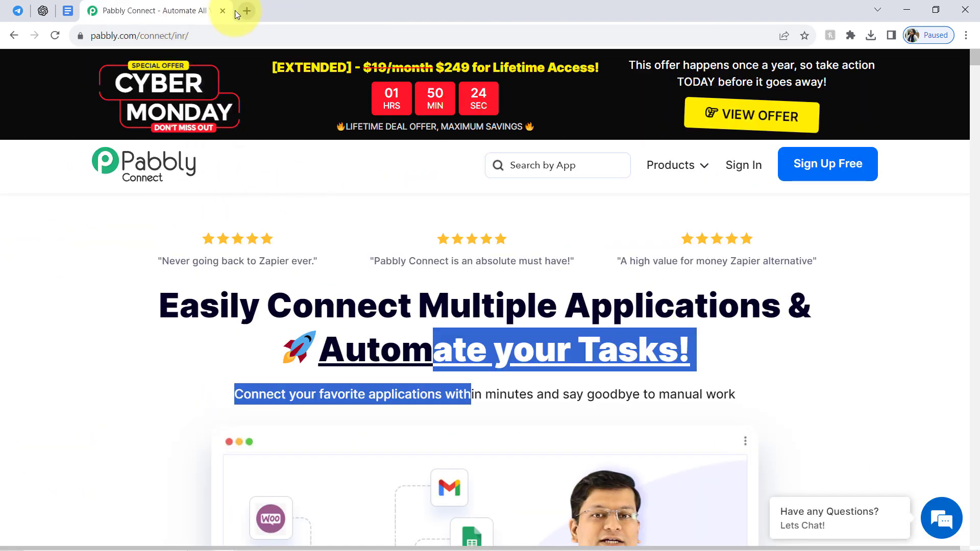